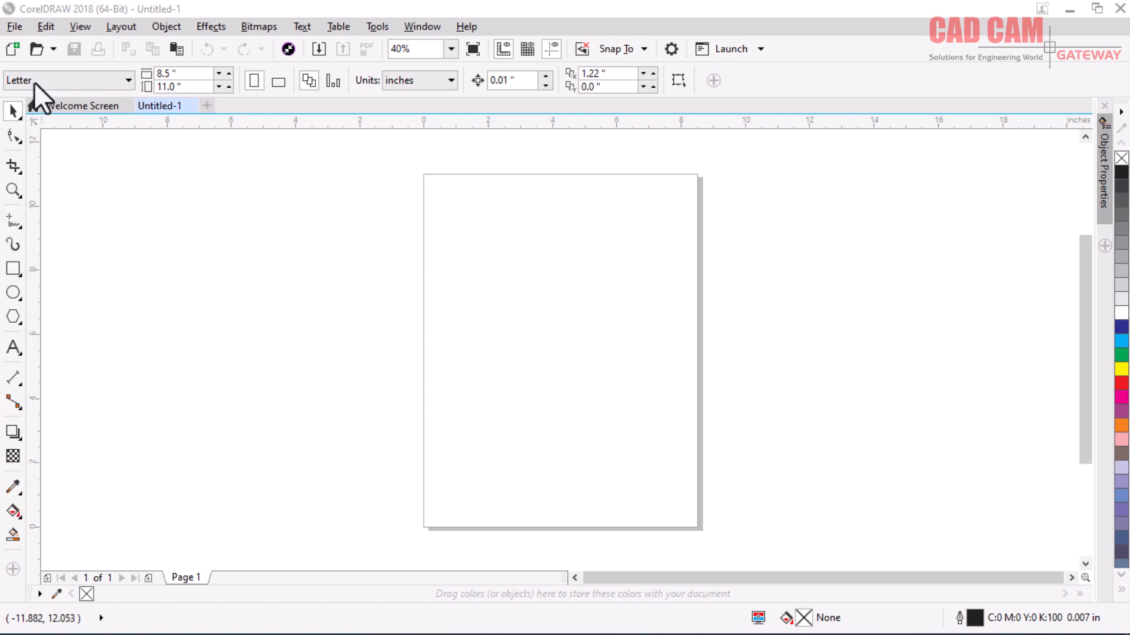
click(23, 27)
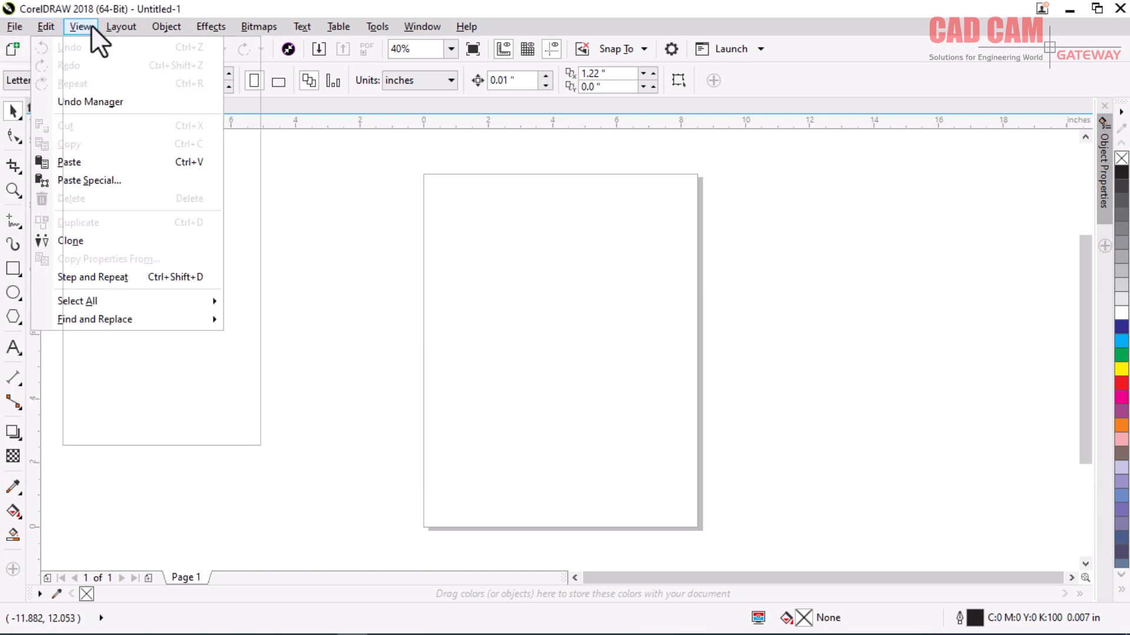
mouse_move(118, 26)
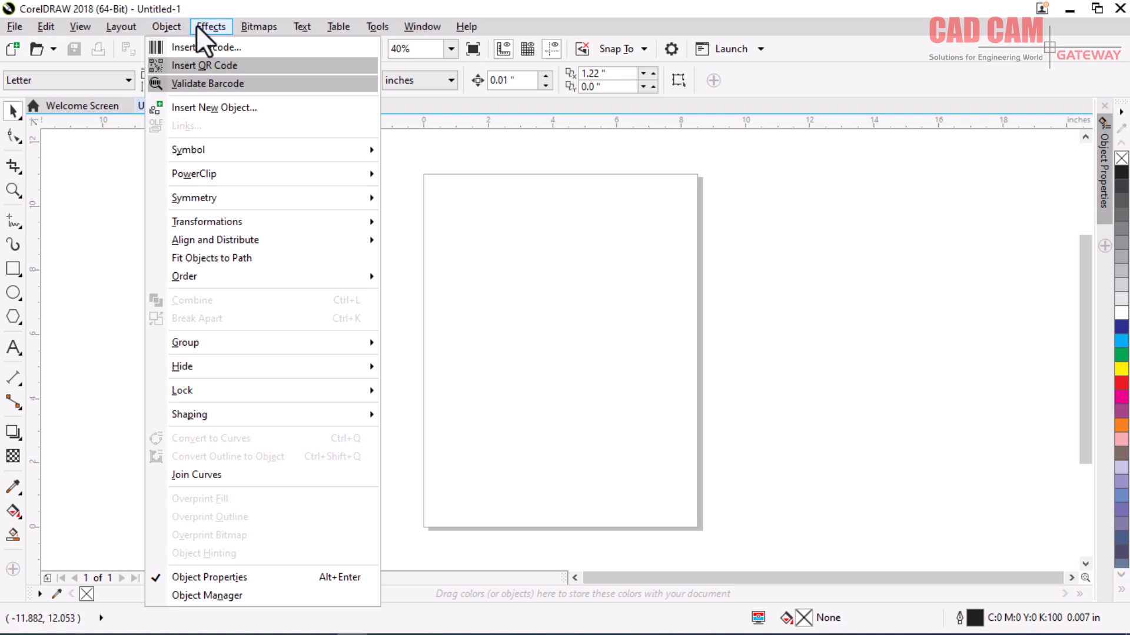
mouse_move(228, 26)
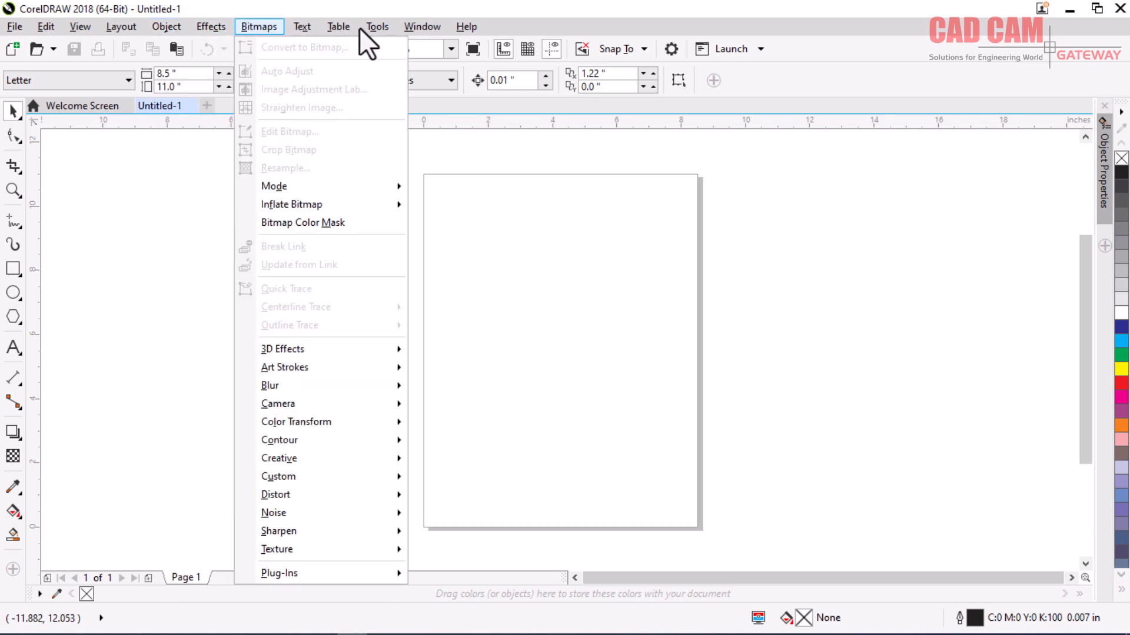
mouse_move(369, 27)
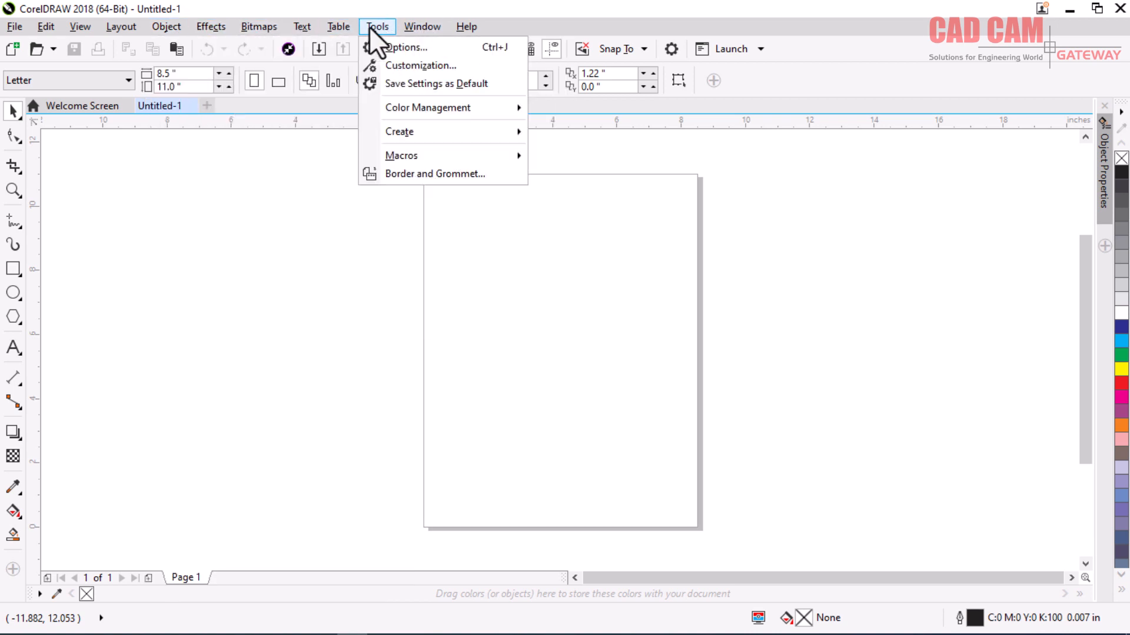
click(526, 15)
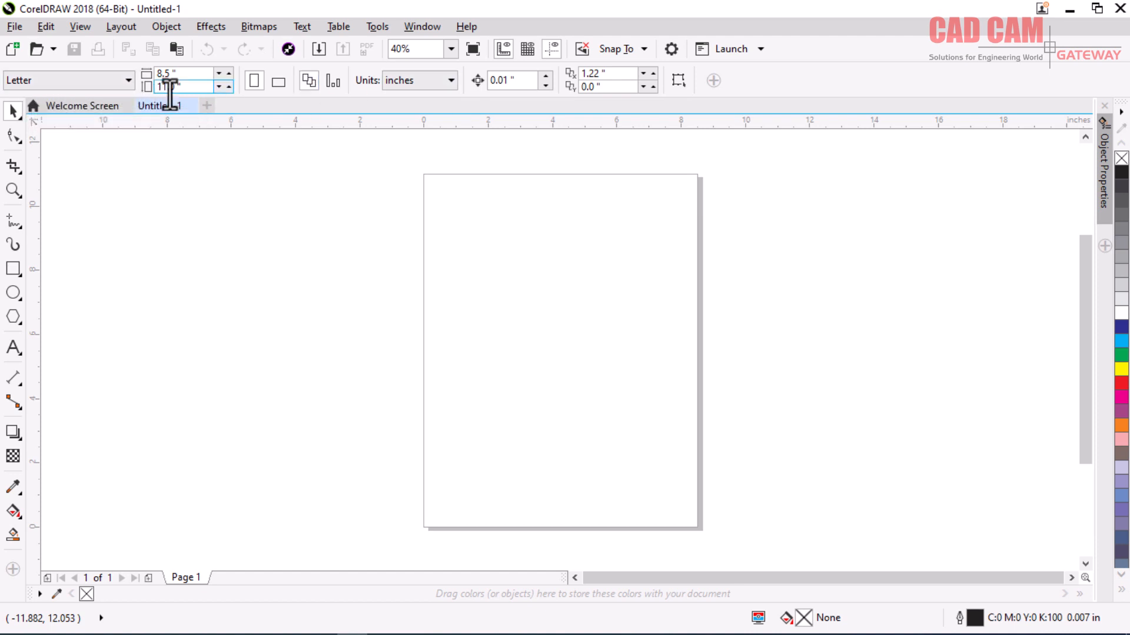
click(10, 136)
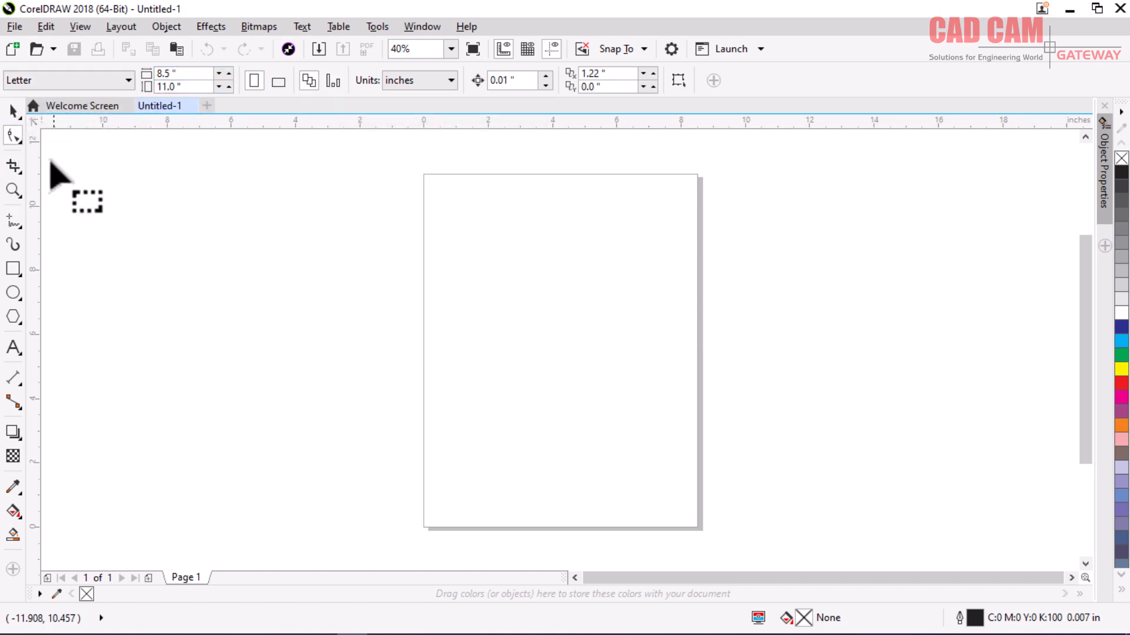
drag(9, 172, 43, 121)
click(13, 111)
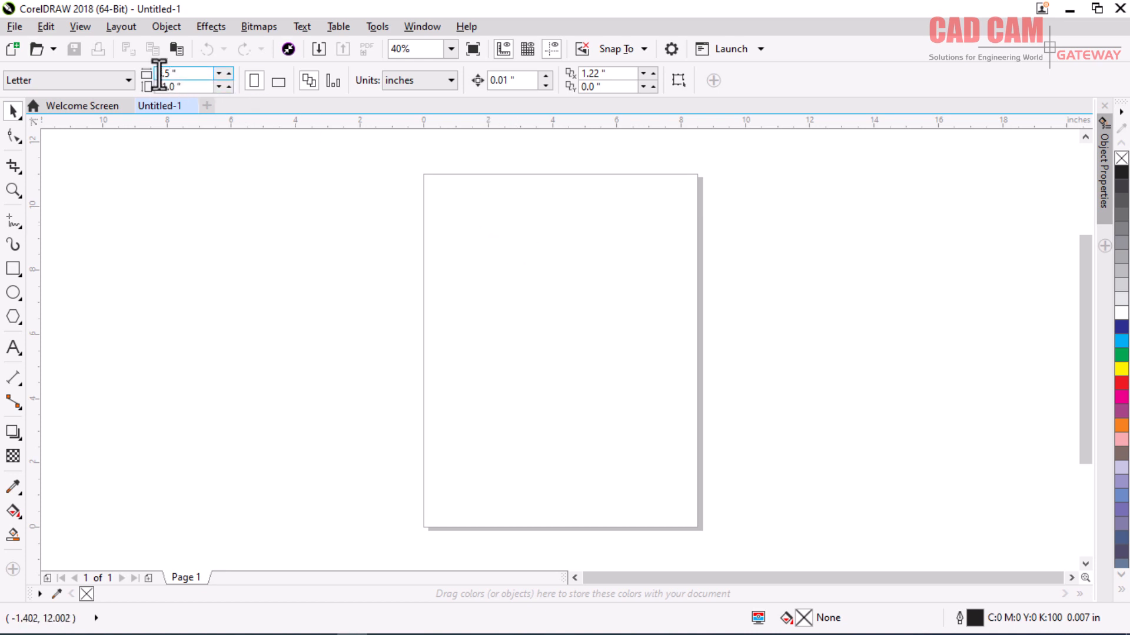
- Switch the page size to A4 and return it to Letter
click(128, 82)
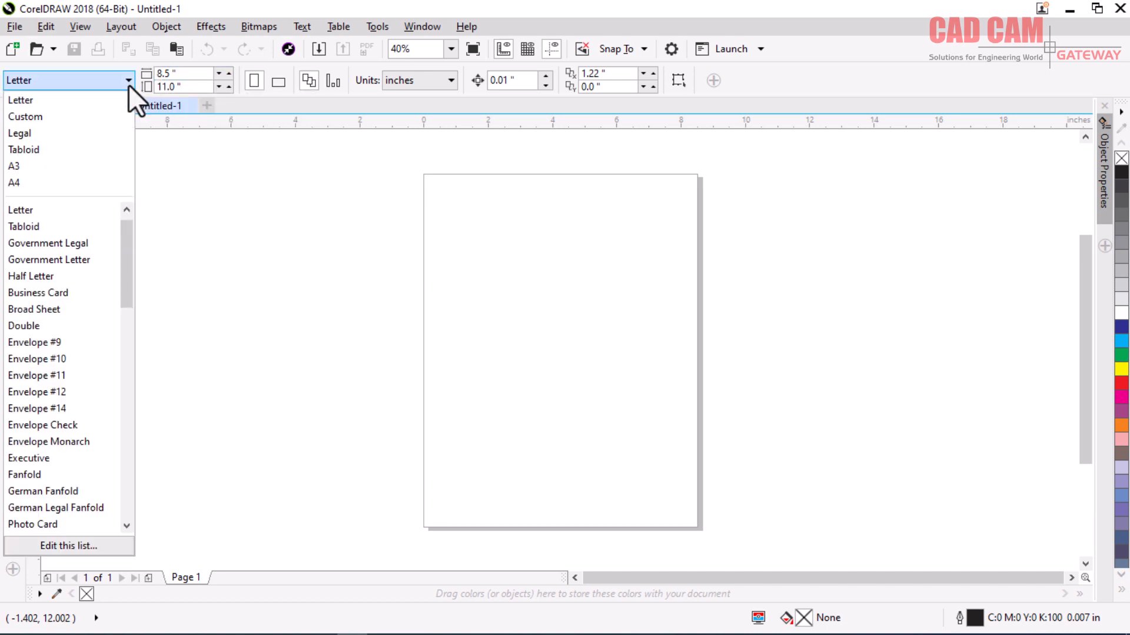
click(67, 183)
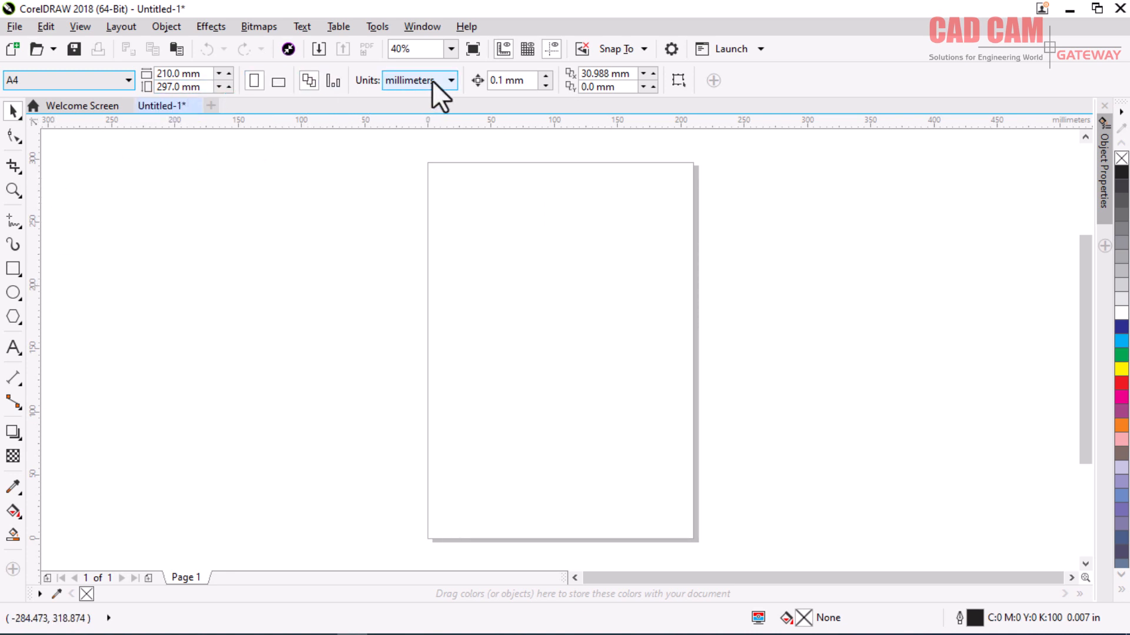
click(126, 79)
click(72, 121)
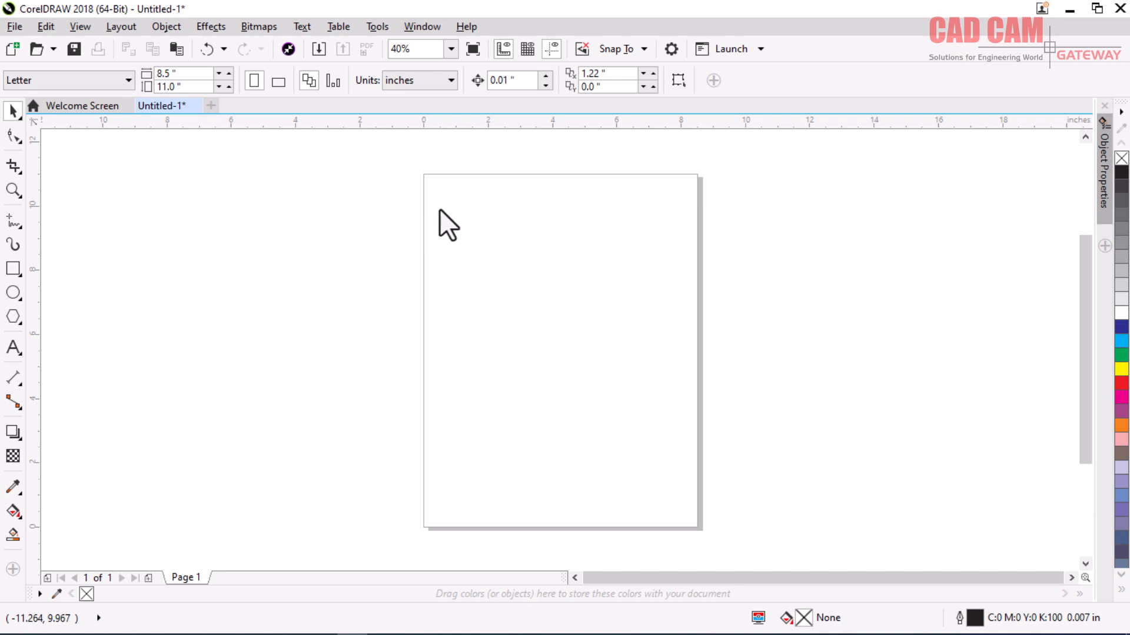
- Draw a horizontal rectangle about 7.5 by 1.9 inches near the page's upper edge and move it slightly upward
click(14, 269)
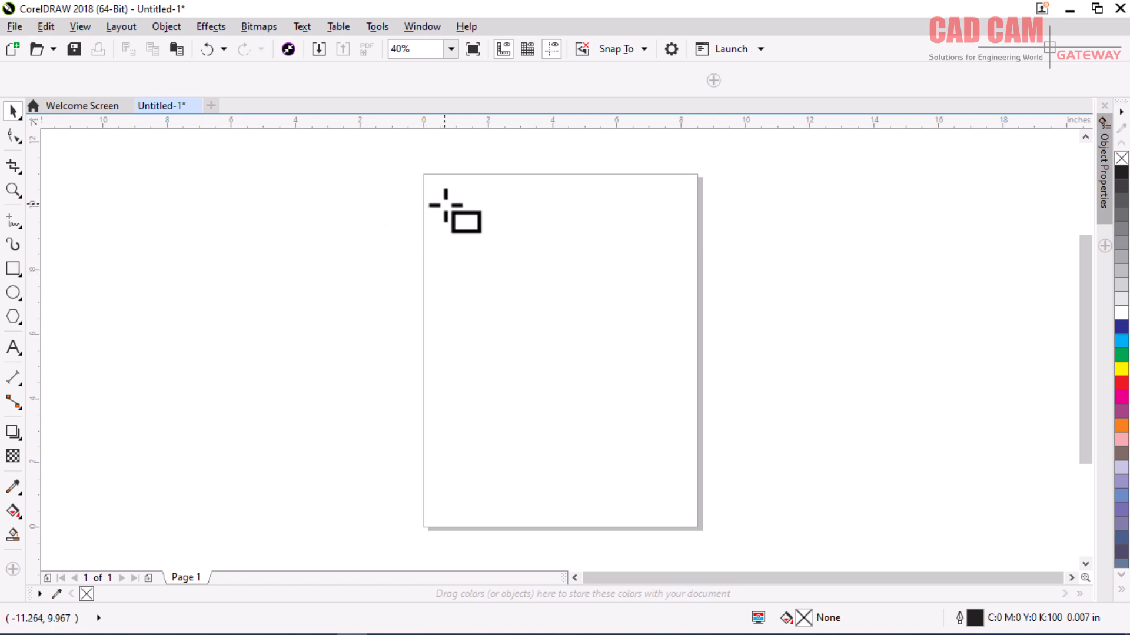
drag(442, 200, 683, 260)
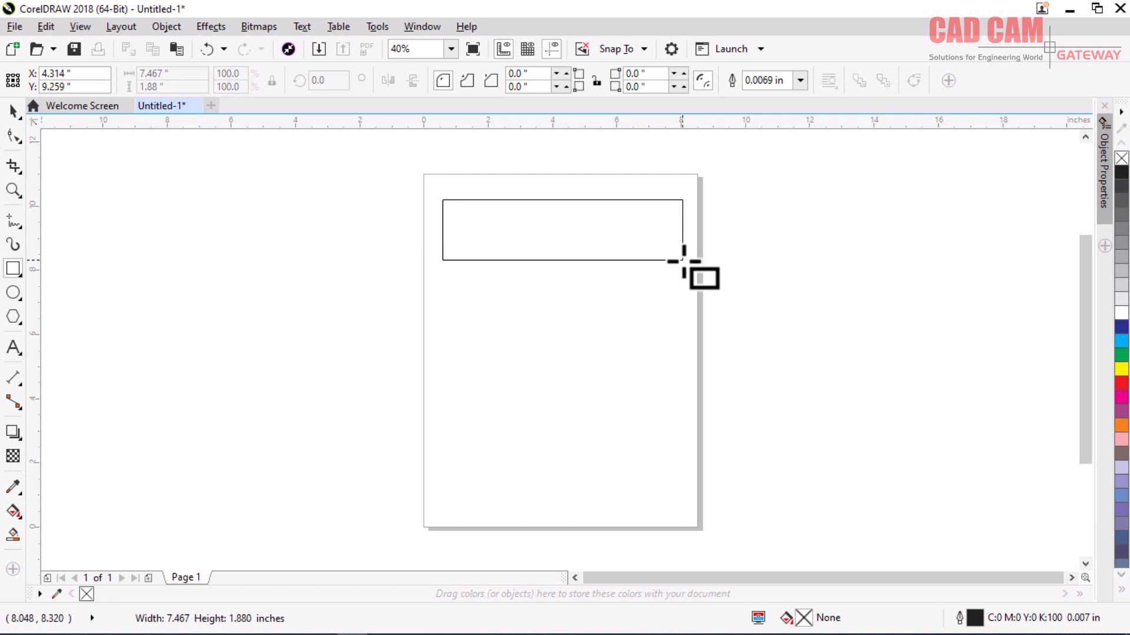
drag(684, 261, 684, 260)
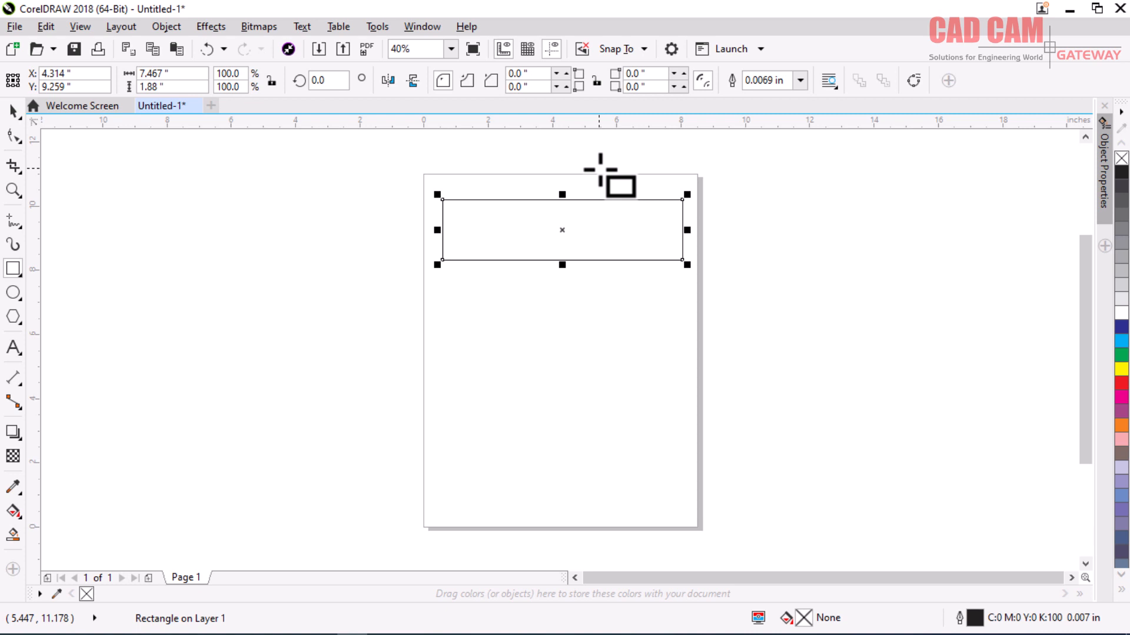
click(13, 110)
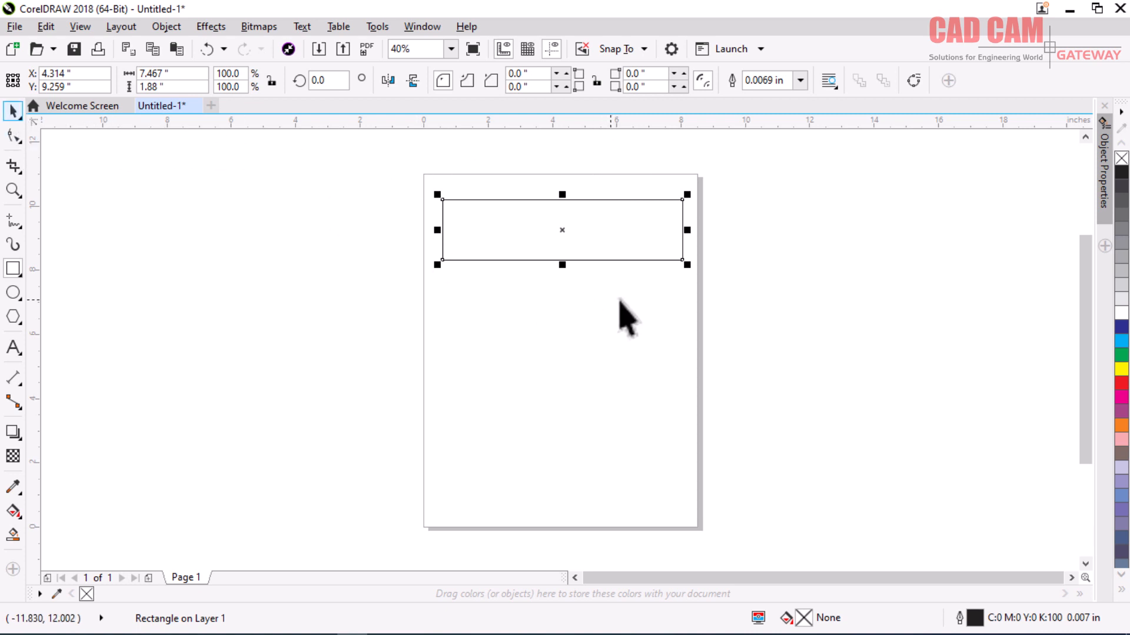
drag(565, 230, 564, 223)
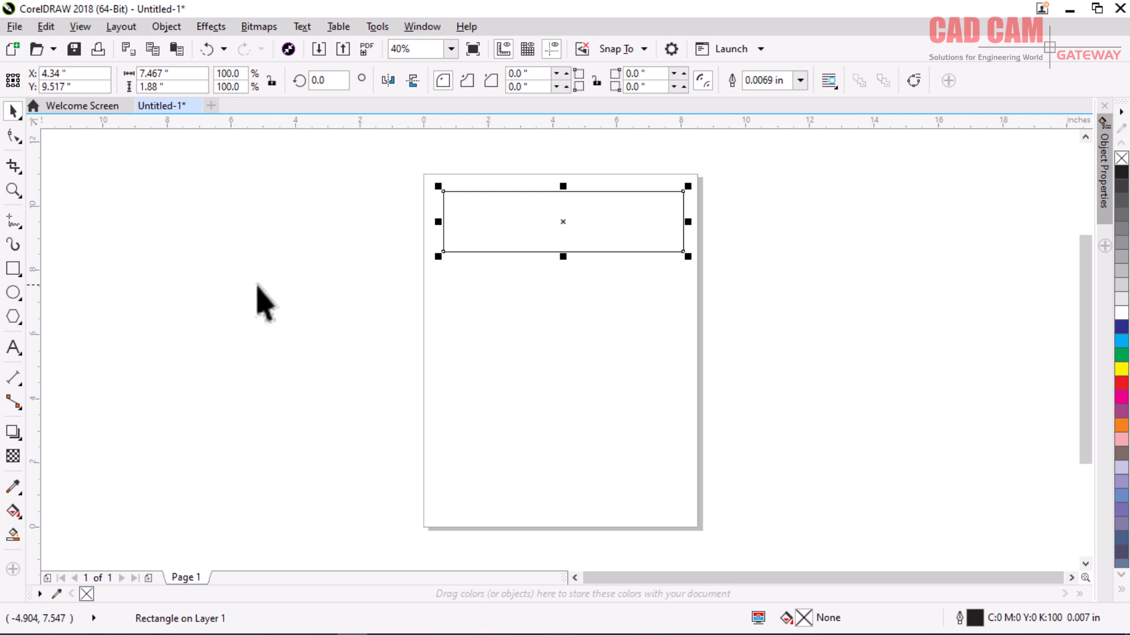
- Draw a rectangle about 3.3 by 0.8 inches outward from its center below the first rectangle, and delete it
click(13, 270)
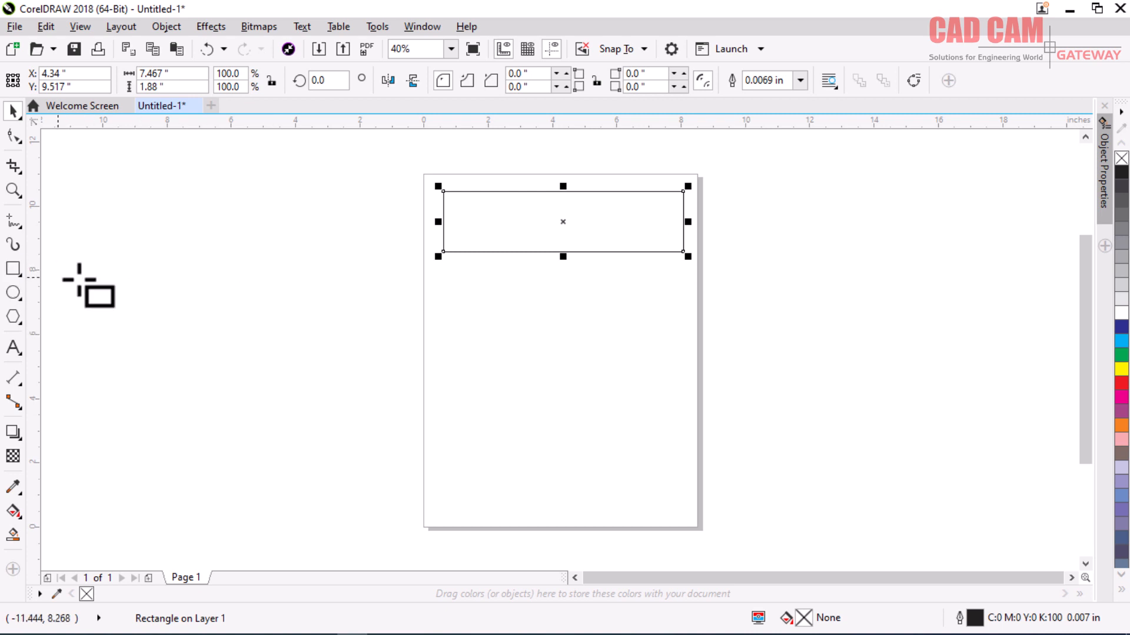
drag(448, 284, 501, 296)
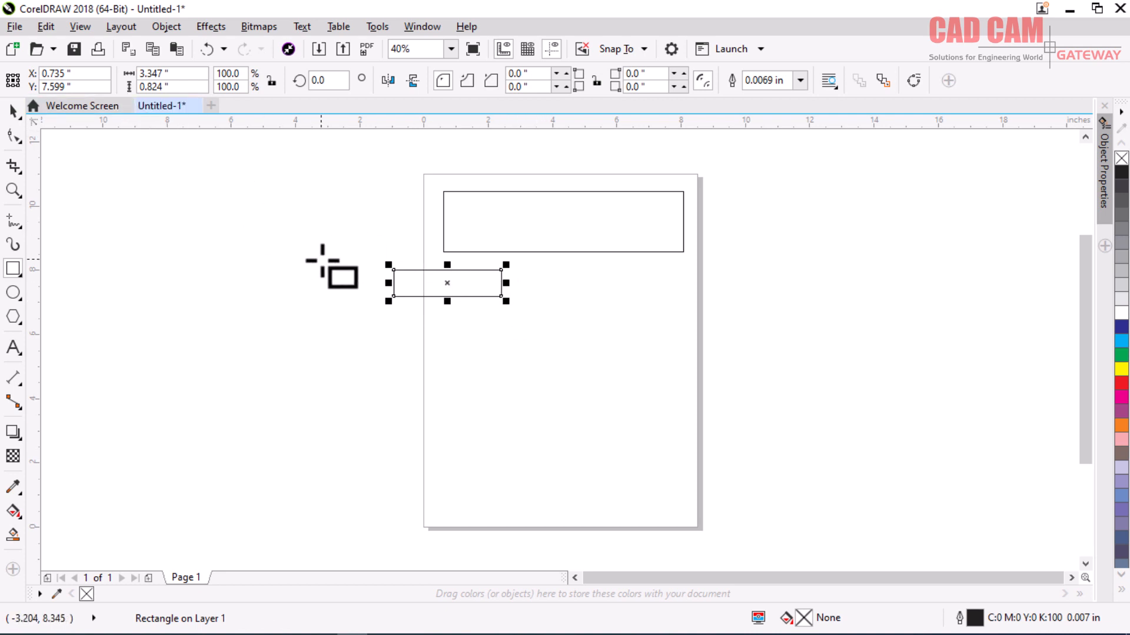
key(Delete)
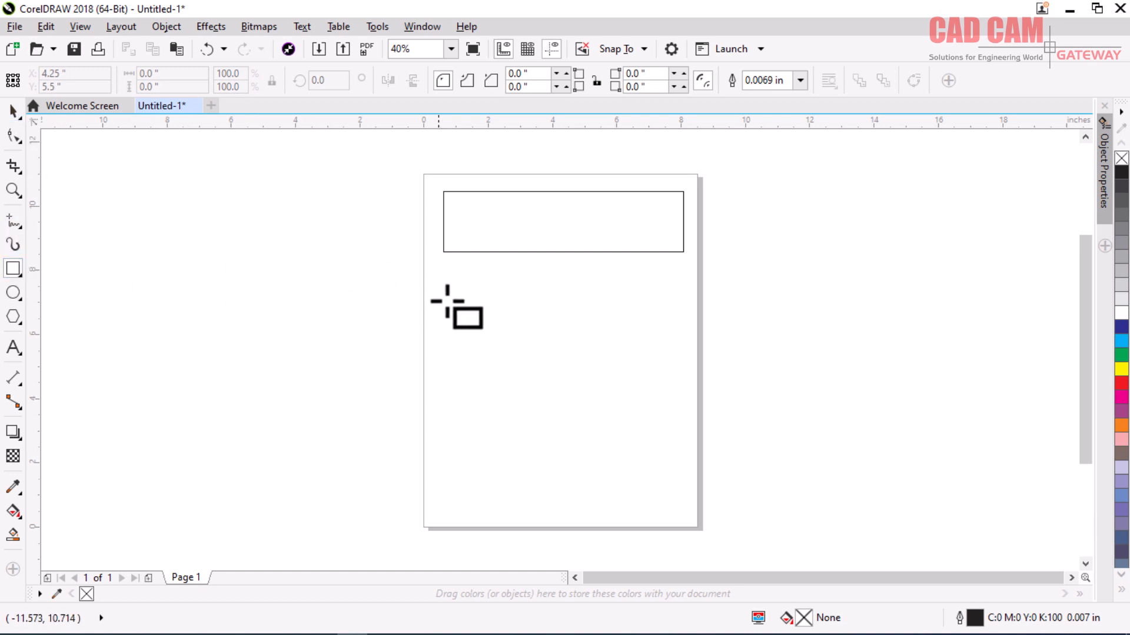
- Draw a square about 5.8 inches wide outward from its center, in the middle of the page
drag(559, 320, 681, 356)
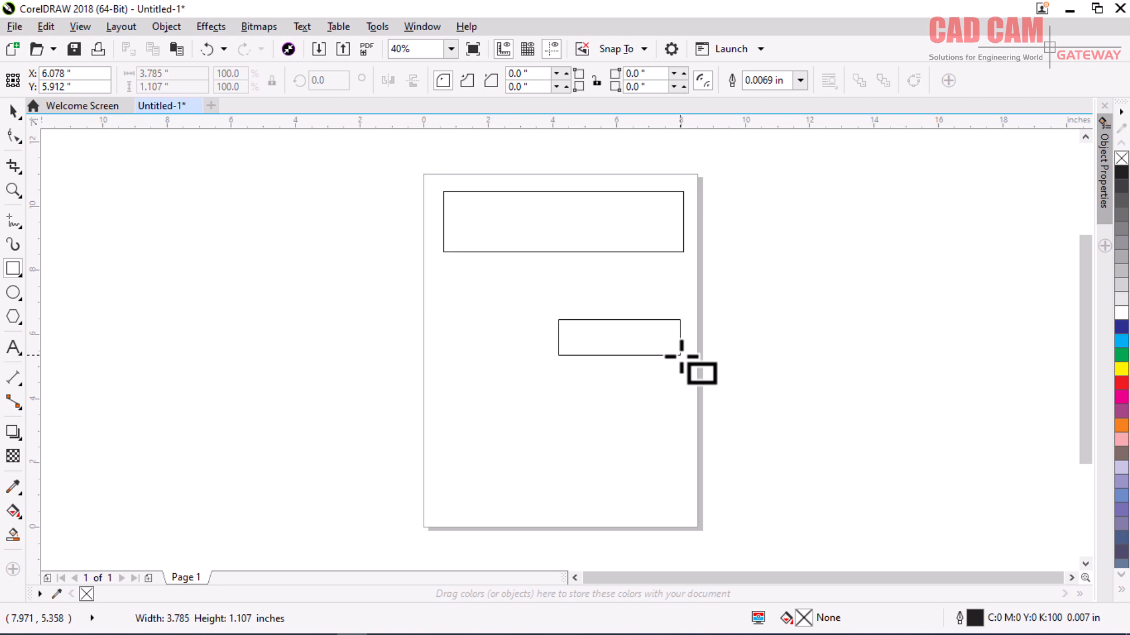
key(shift)
mouse_move(681, 356)
mouse_down()
mouse_move(564, 323)
mouse_move(609, 350)
mouse_move(598, 281)
mouse_move(593, 355)
mouse_move(610, 317)
mouse_move(618, 346)
mouse_move(600, 308)
mouse_move(575, 298)
mouse_move(614, 292)
mouse_move(595, 282)
mouse_move(652, 281)
mouse_up()
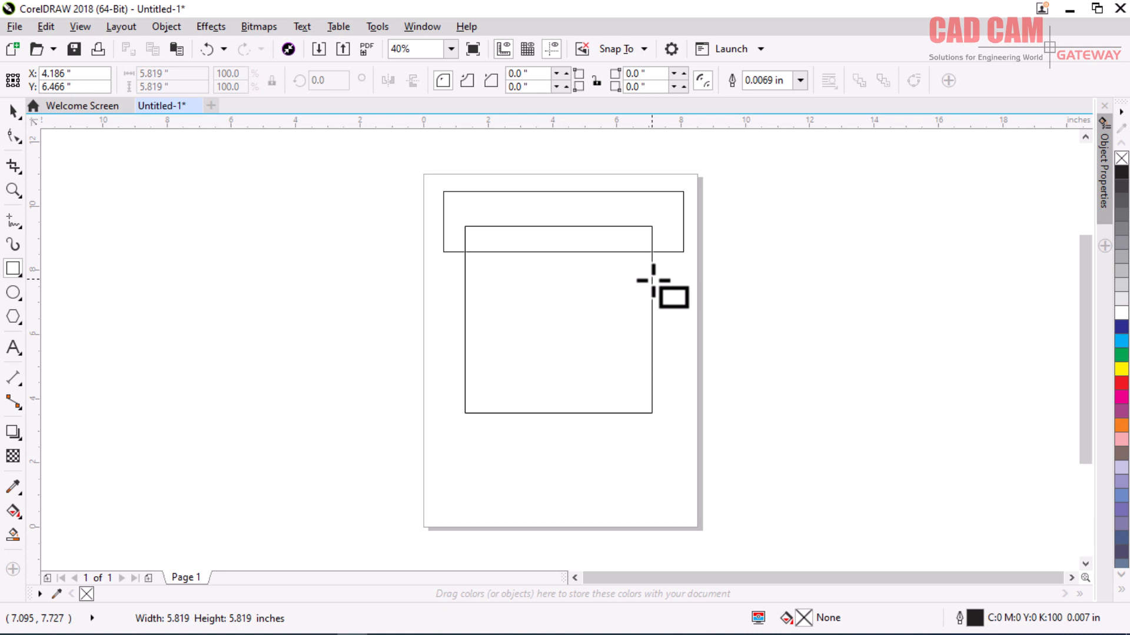
drag(654, 281, 652, 281)
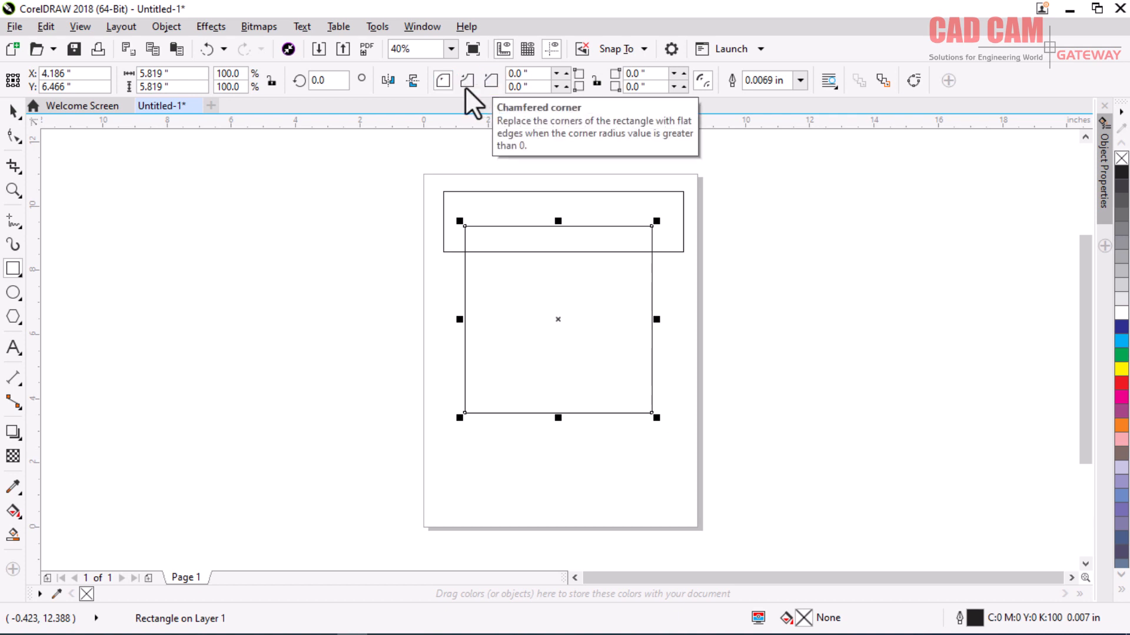
- Round the square's upper-left and lower-left corners with a radius of 1 inch each
click(517, 74)
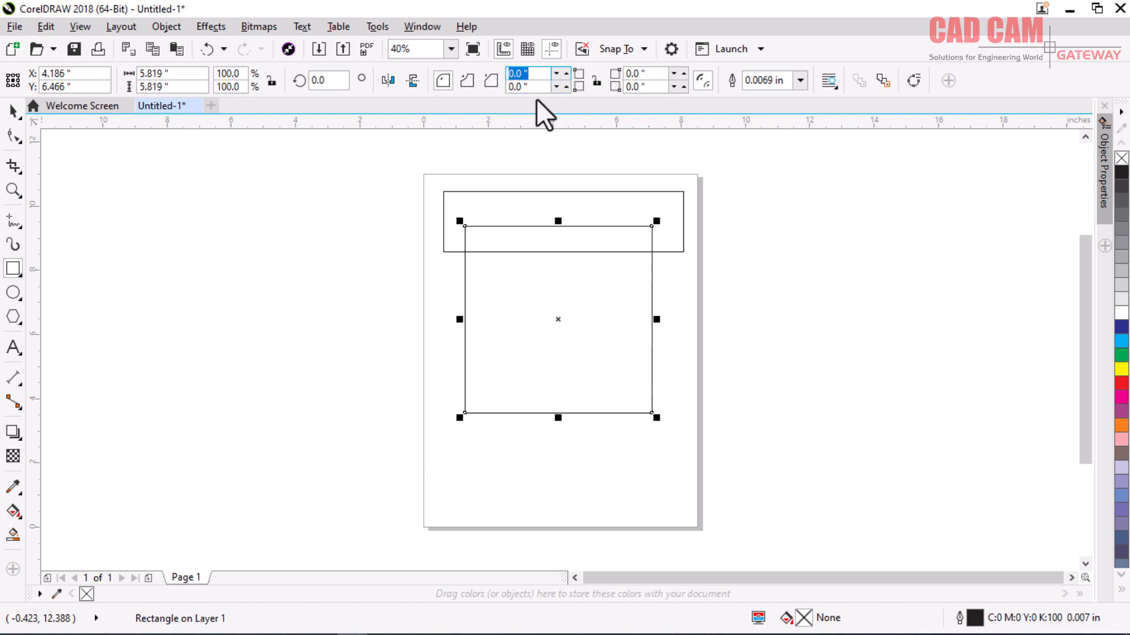
text(1)
key(Tab)
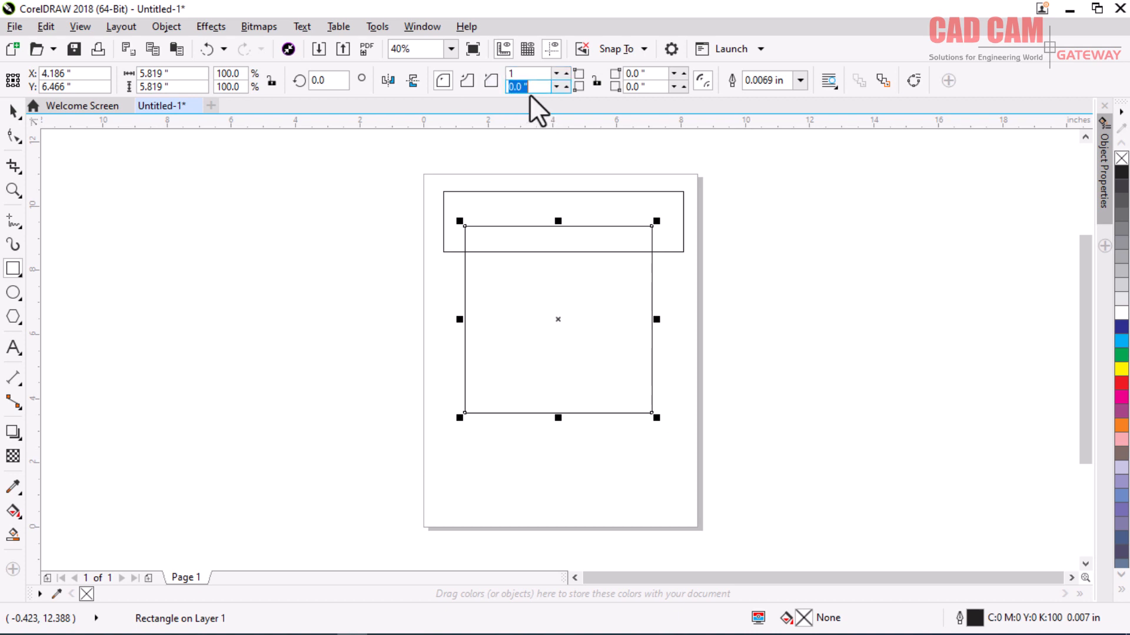
text(1)
key(Return)
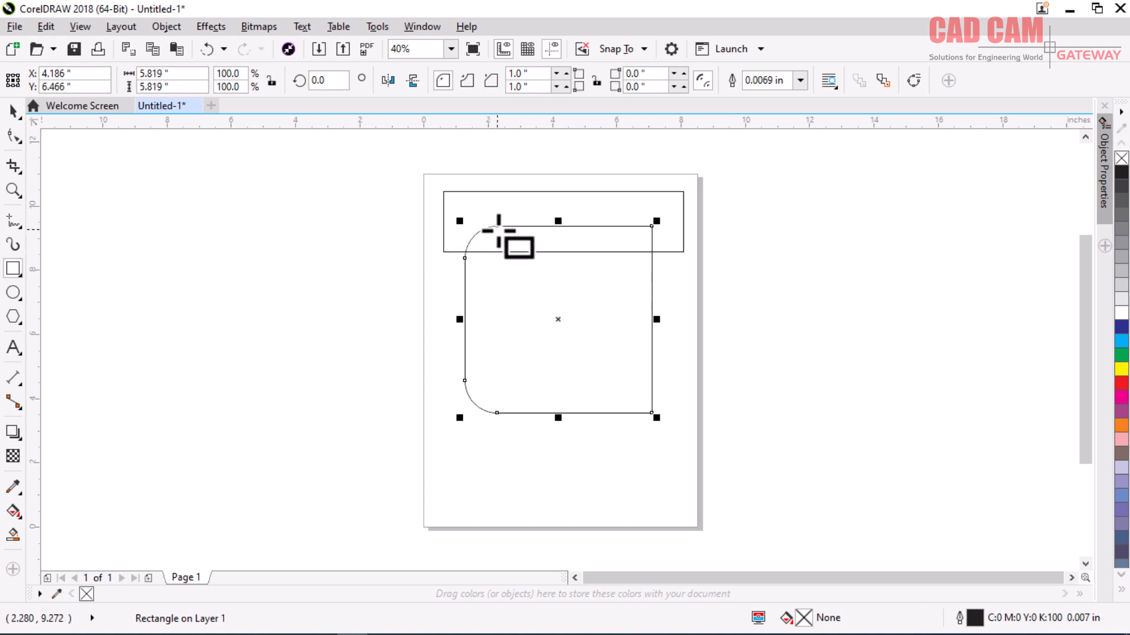
- Set the square's upper-right corner radius to 2 inches and its lower-right corner radius to 3 inches
click(638, 73)
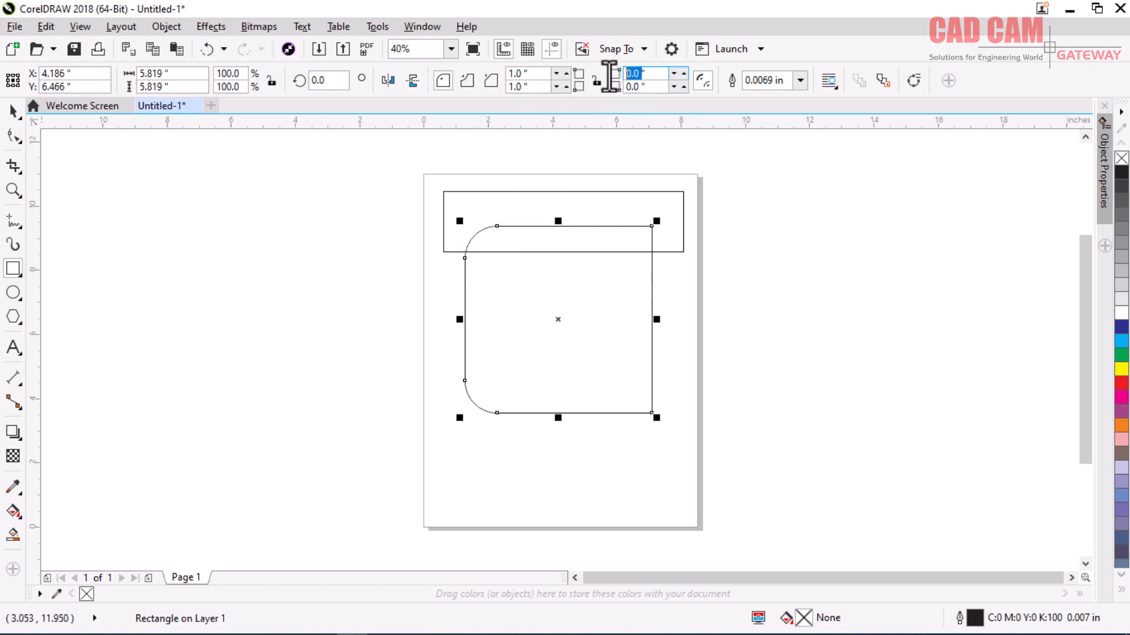
text(2)
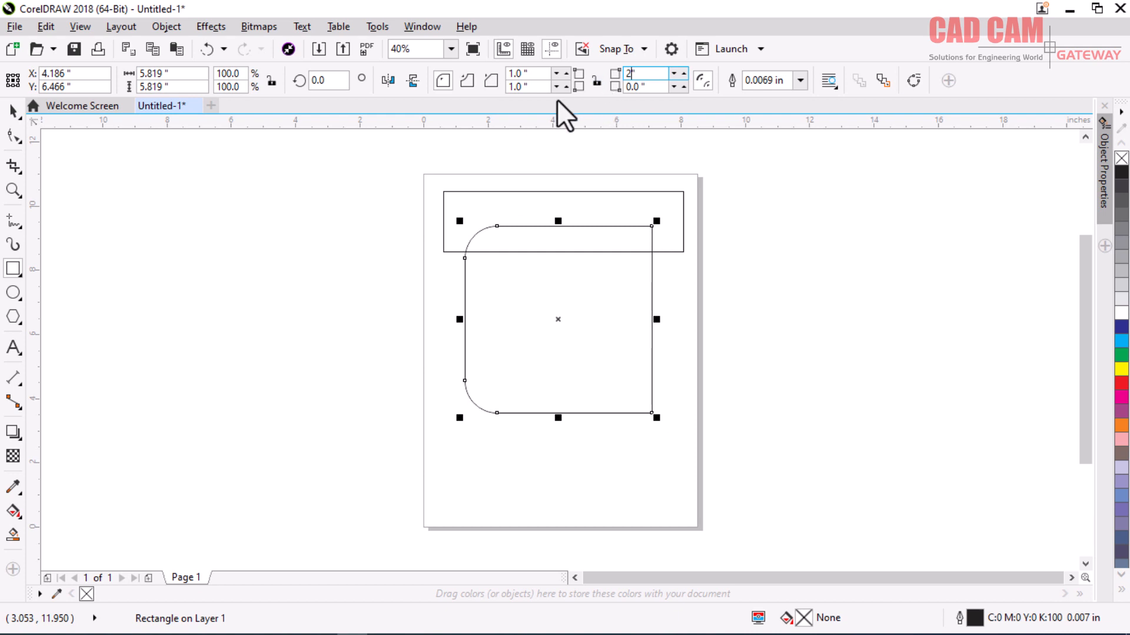
key(Return)
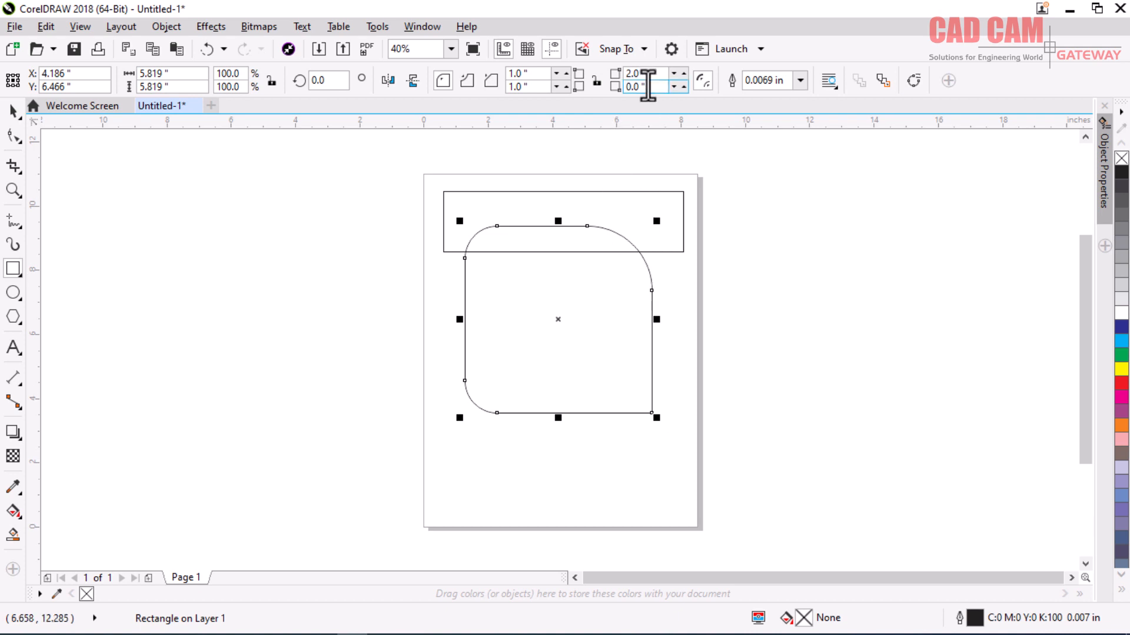
drag(652, 87, 612, 89)
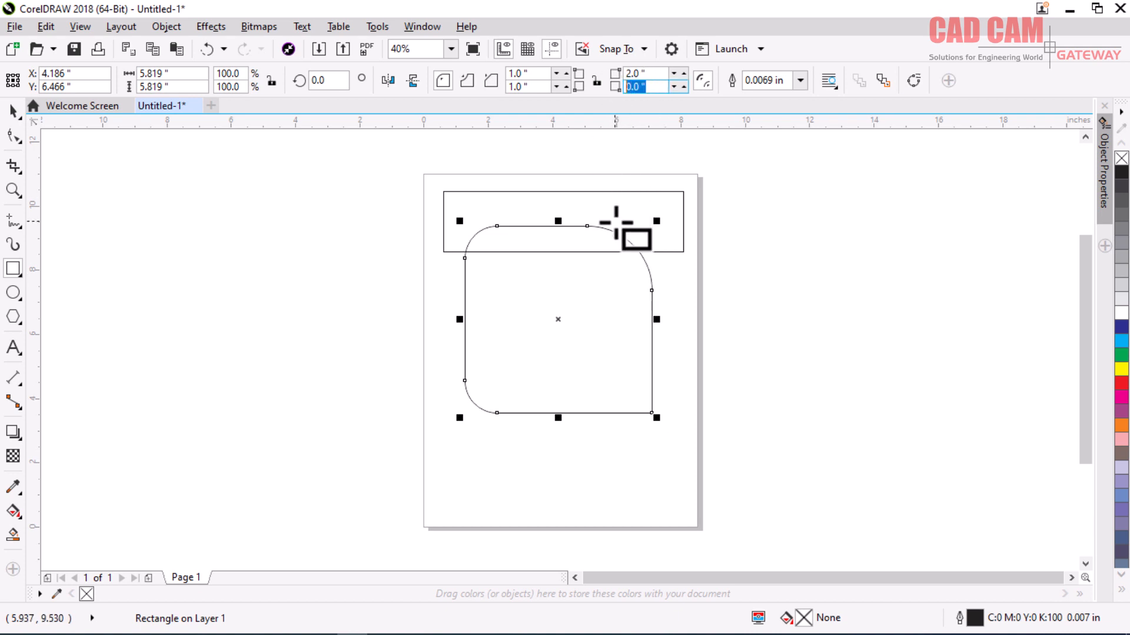
text(3)
key(Return)
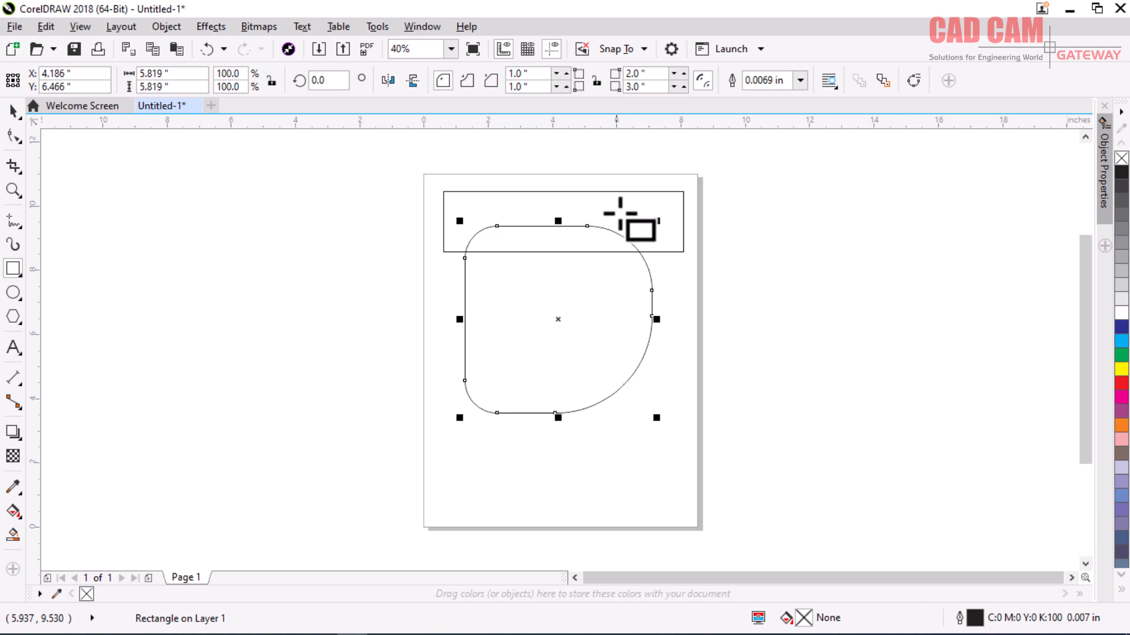
- Lock the corner radii to be edited together and set the square's upper-left radius to 0.5 inch
click(598, 83)
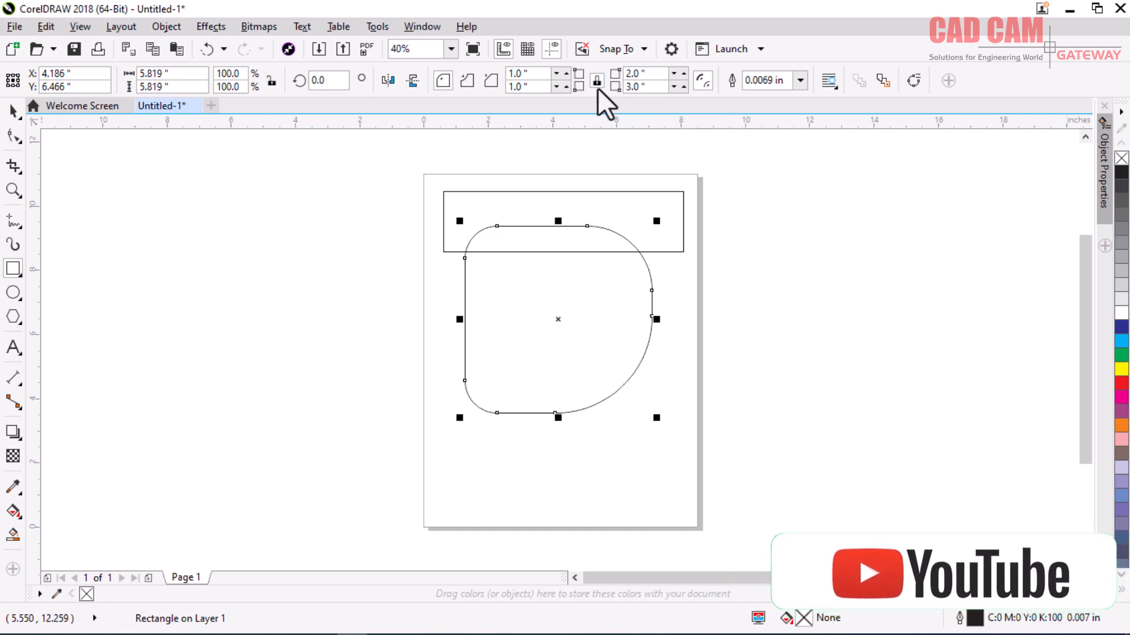
double_click(515, 73)
text(.)
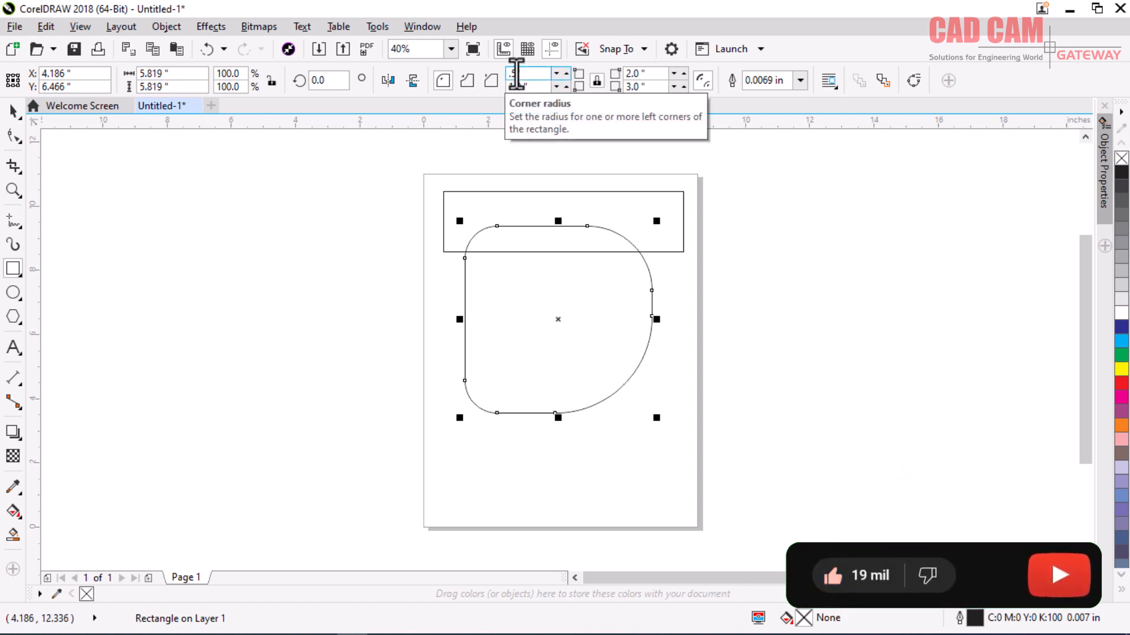
text(5)
key(Return)
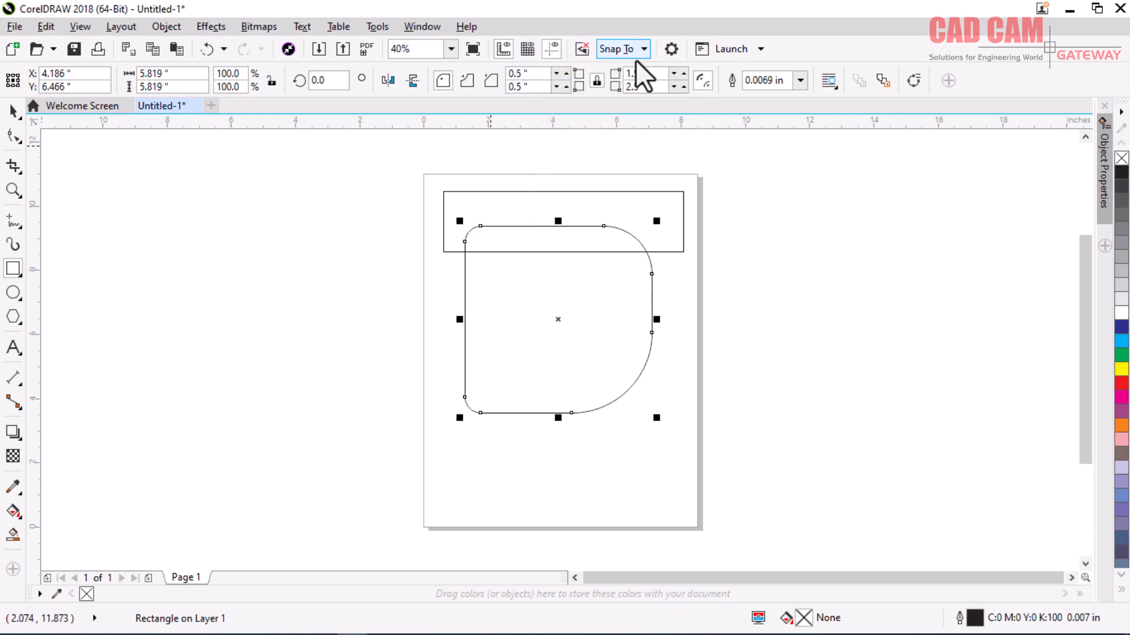
- Unlock the square's corner radii and set all four of them to 0
click(518, 86)
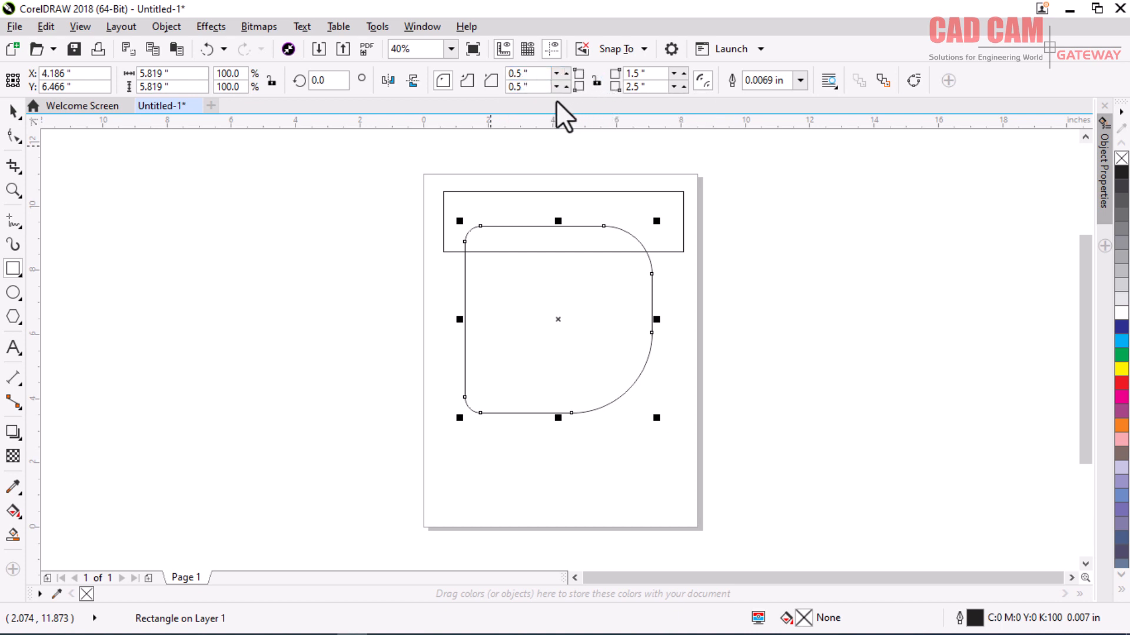
drag(538, 74, 507, 74)
text(0)
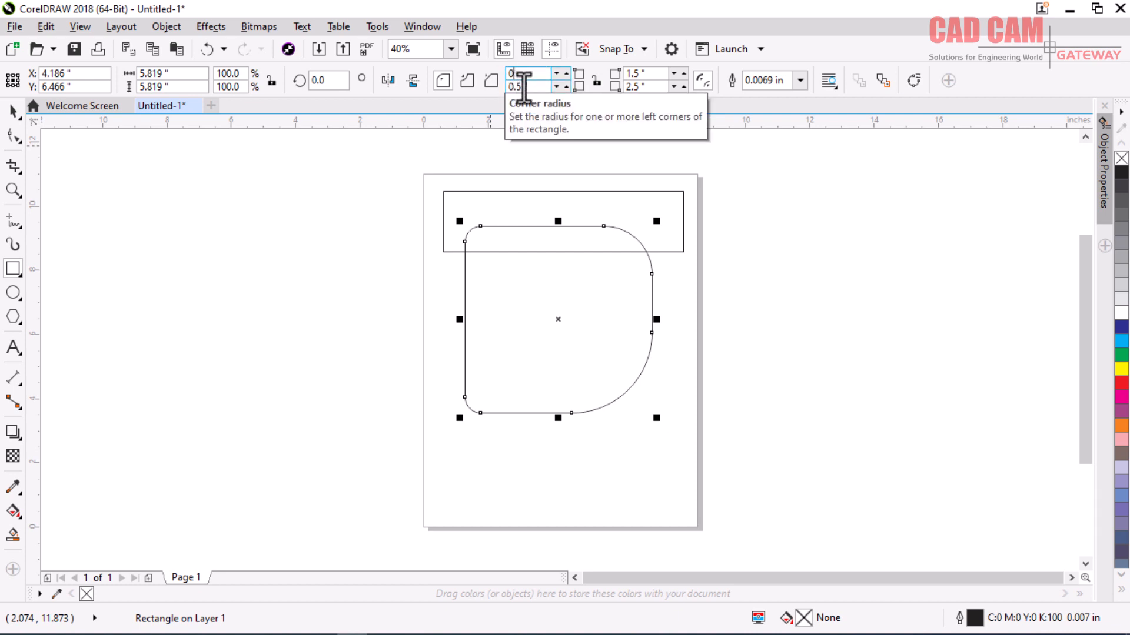
double_click(529, 88)
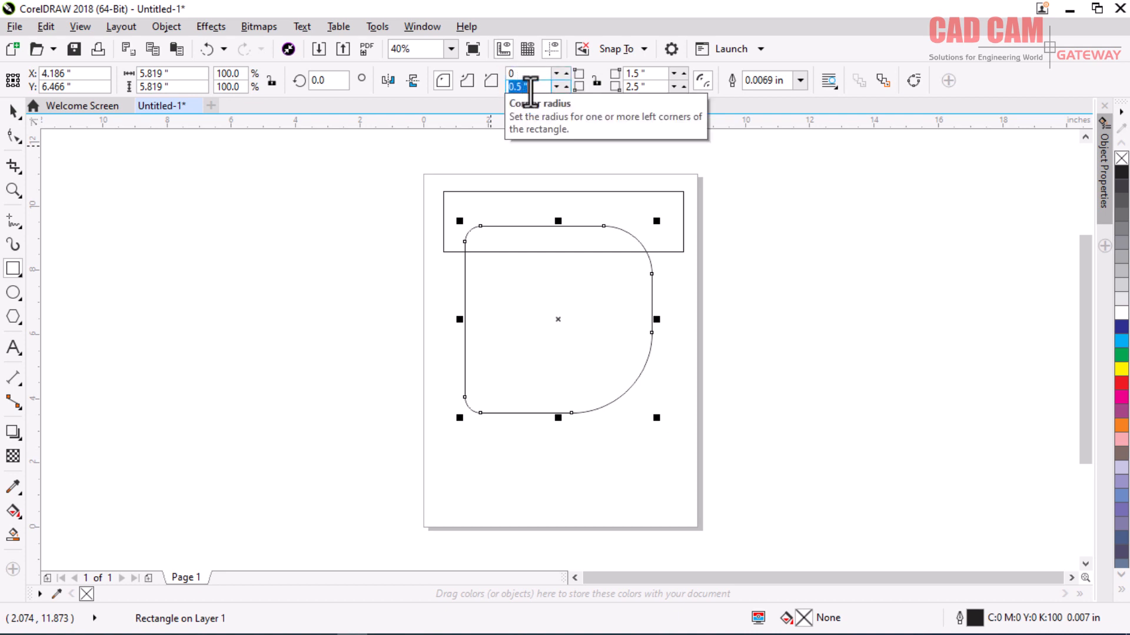
text(0)
key(Return)
key(Tab)
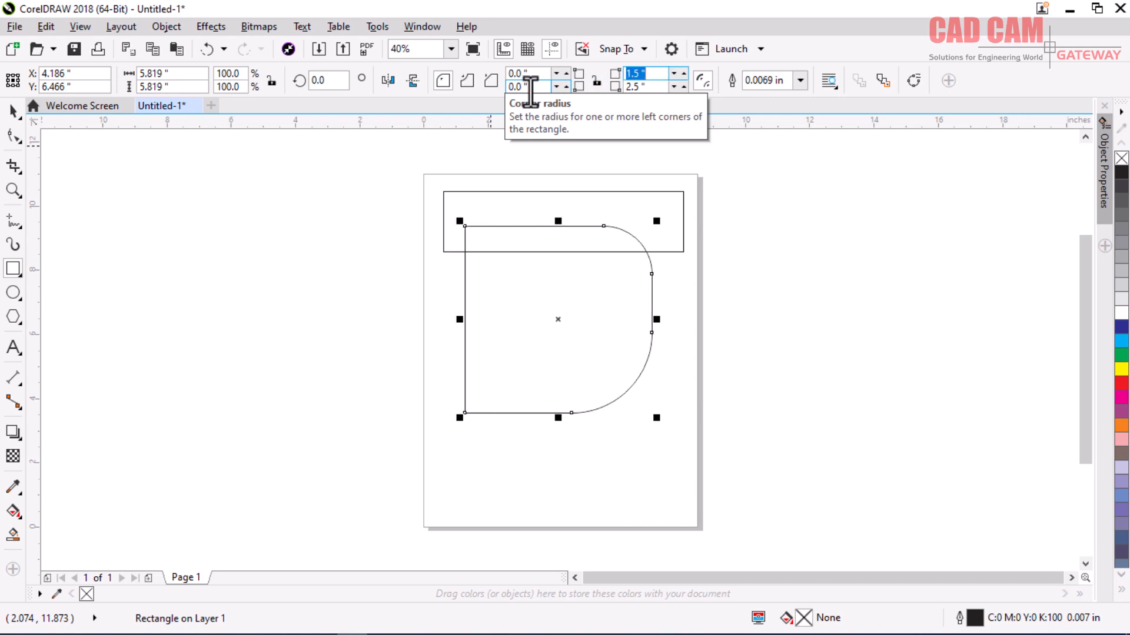
text(0)
key(Tab)
text(0)
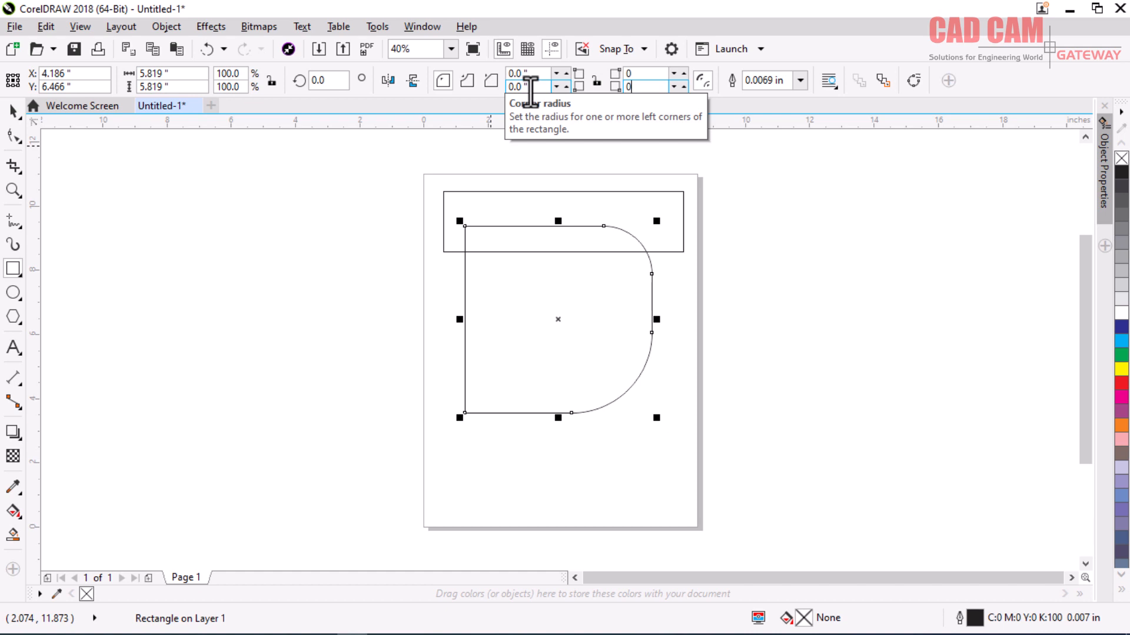
key(Return)
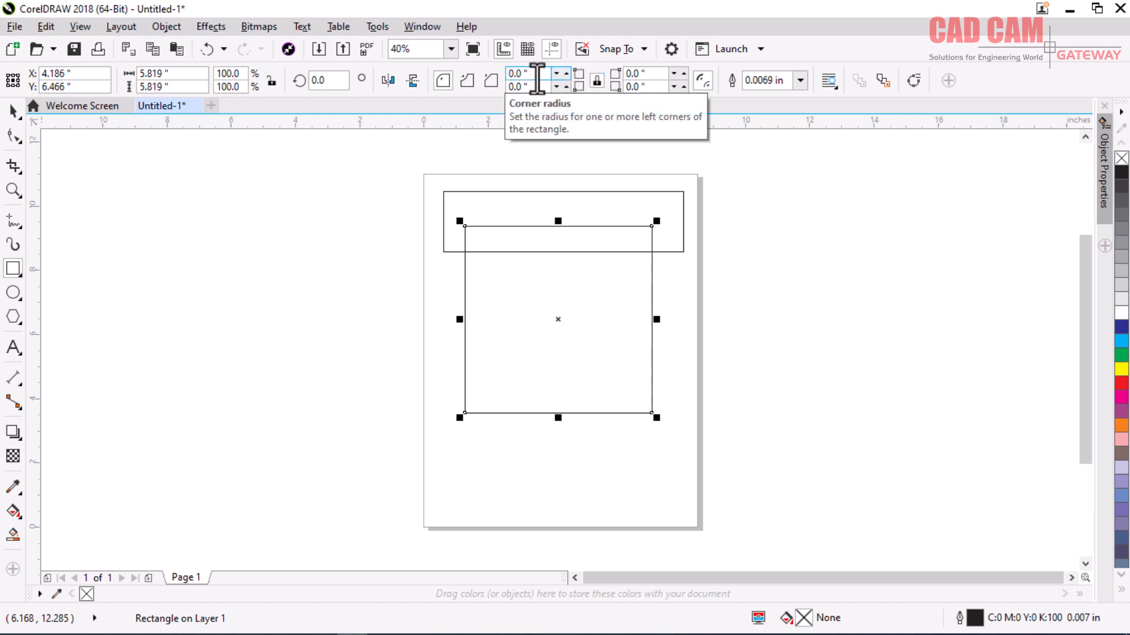
- Lock the corner radii to be edited together and round all of the square's corners to 2 inches
drag(537, 74, 475, 78)
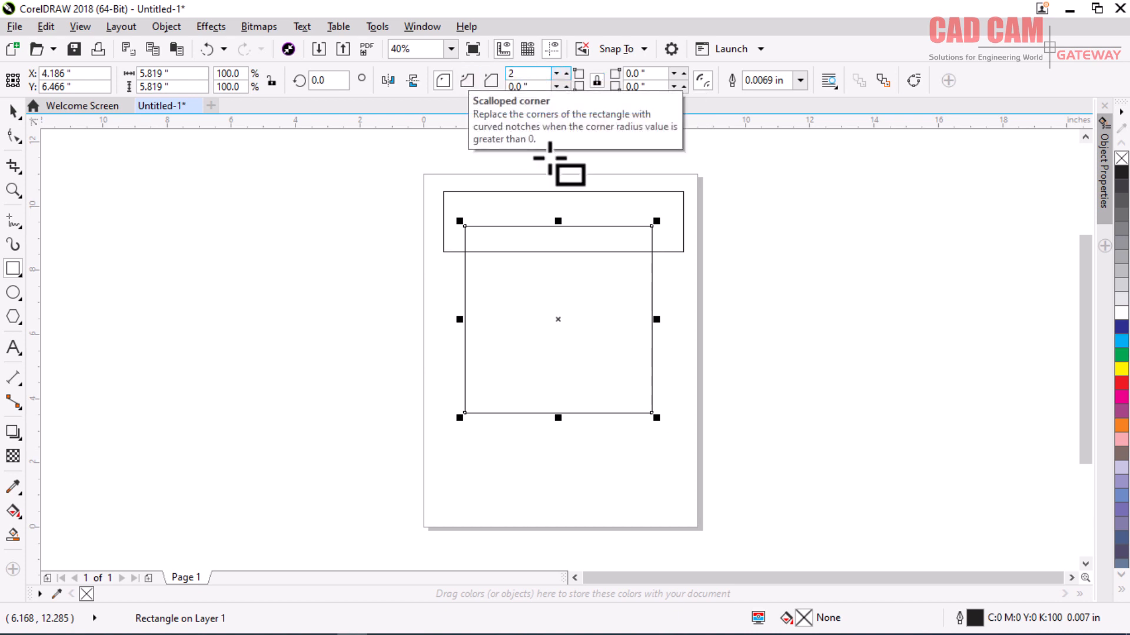
text(2)
key(Tab)
key(Return)
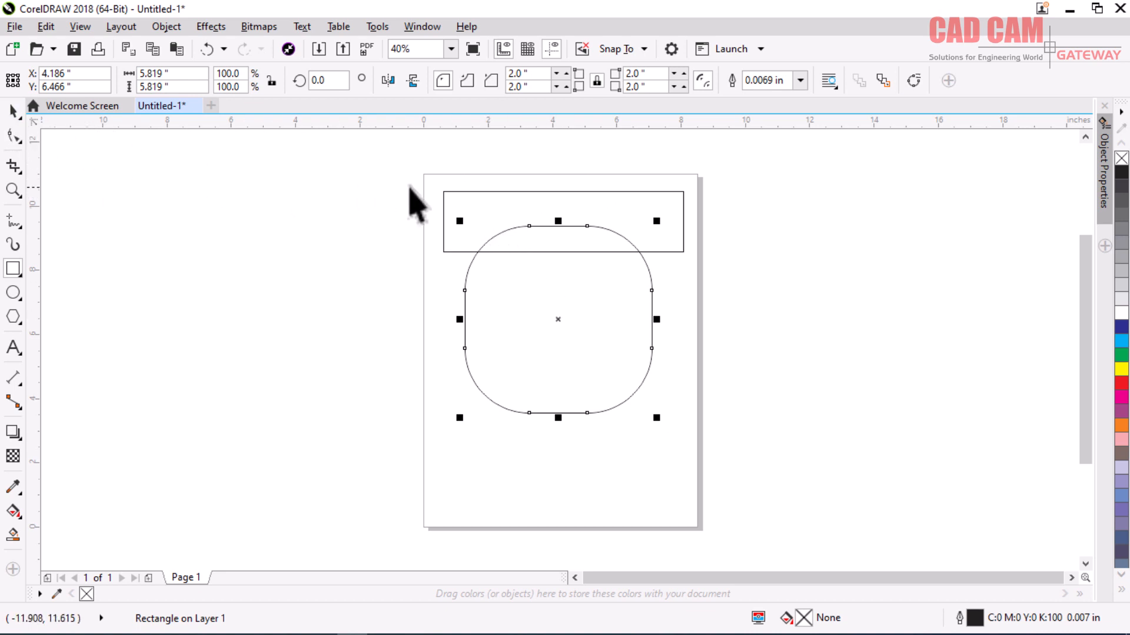
- Give the rectangle at the upper part of the page scalloped corners with a radius of 0.5 inch on all corners
click(455, 193)
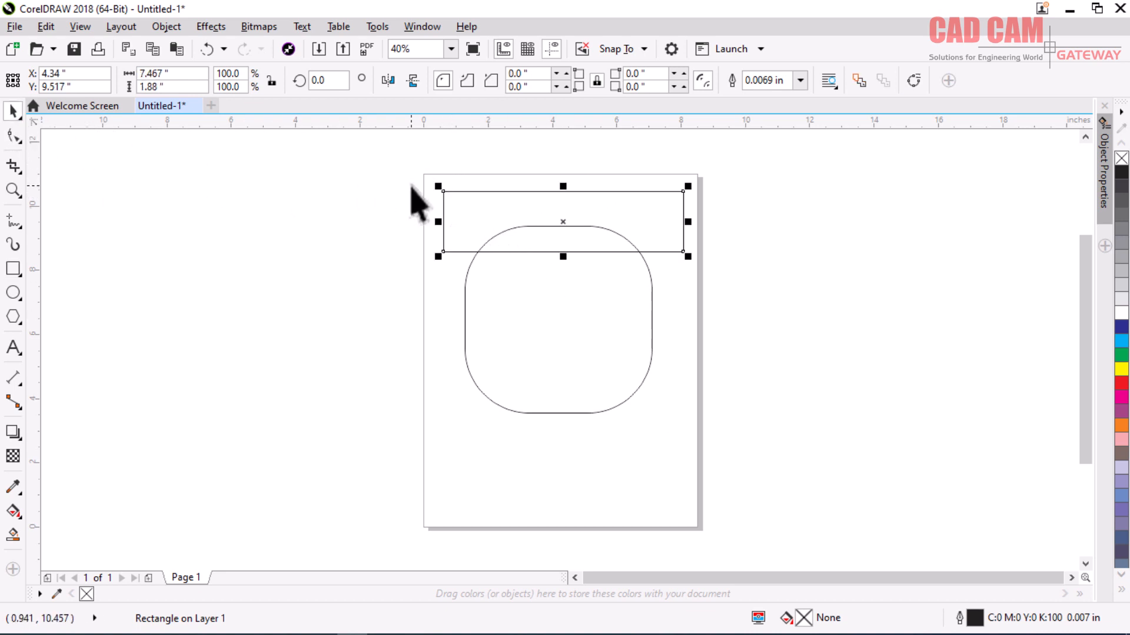
click(468, 78)
click(534, 74)
text(.5)
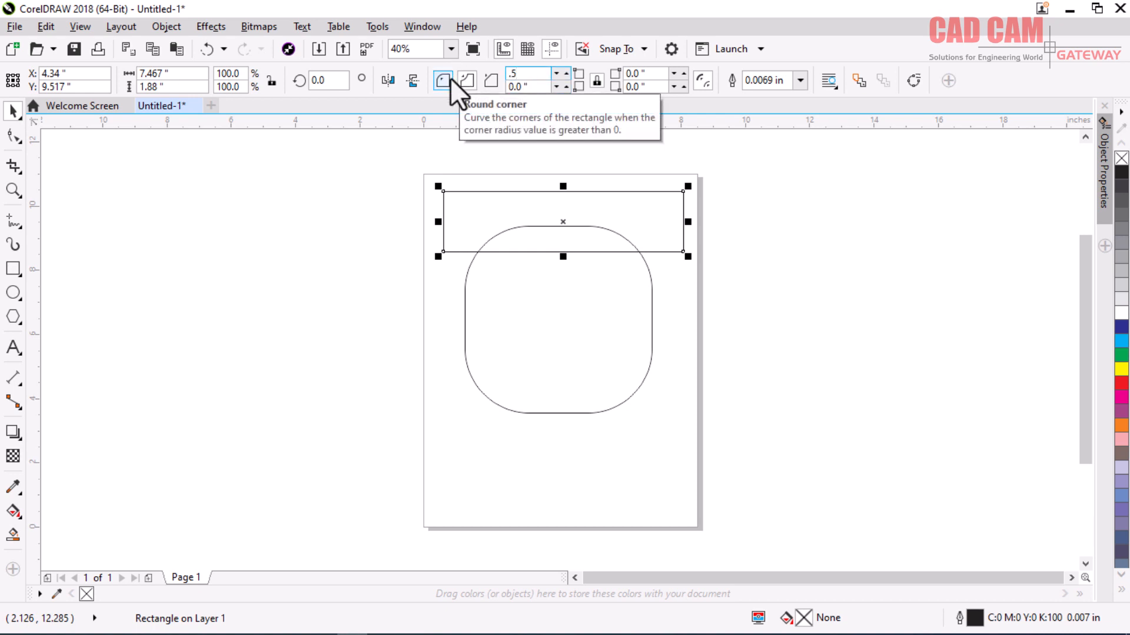
key(Tab)
key(Return)
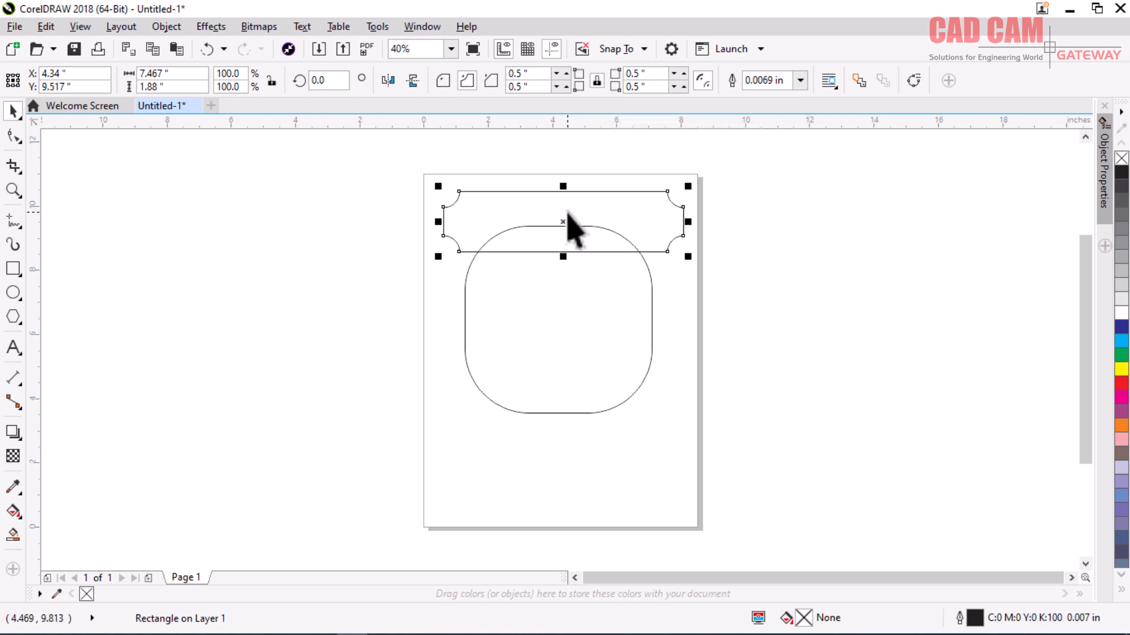
- Unlock the scalloped rectangle's corner radii and set its lower-left and upper-right corners to 0
click(597, 82)
click(528, 86)
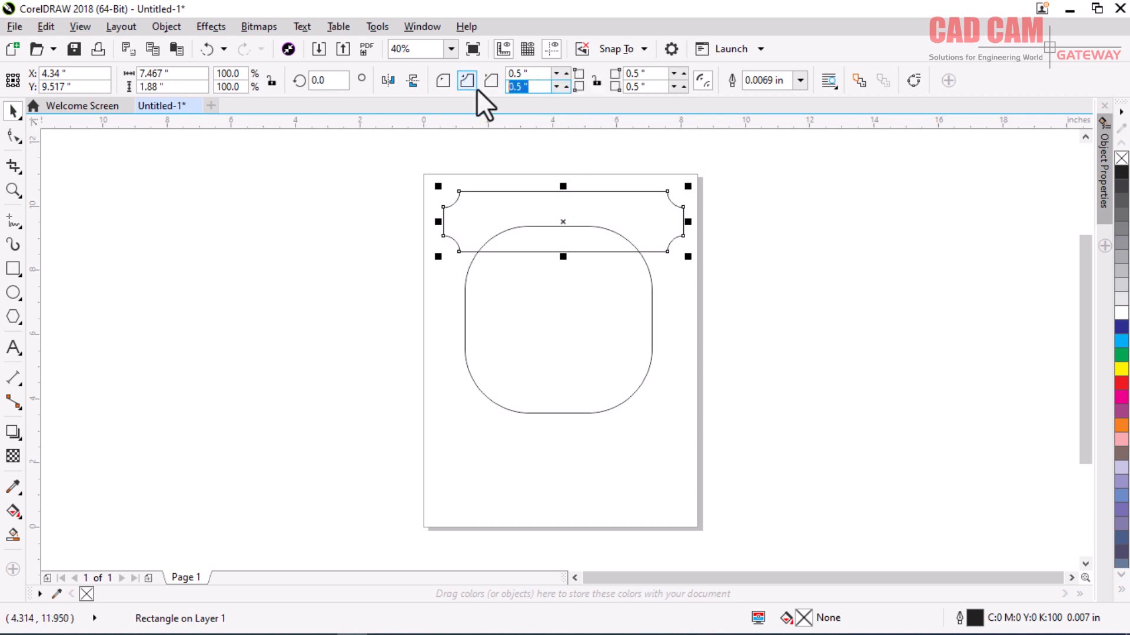
text(0)
click(647, 73)
text(0)
key(Return)
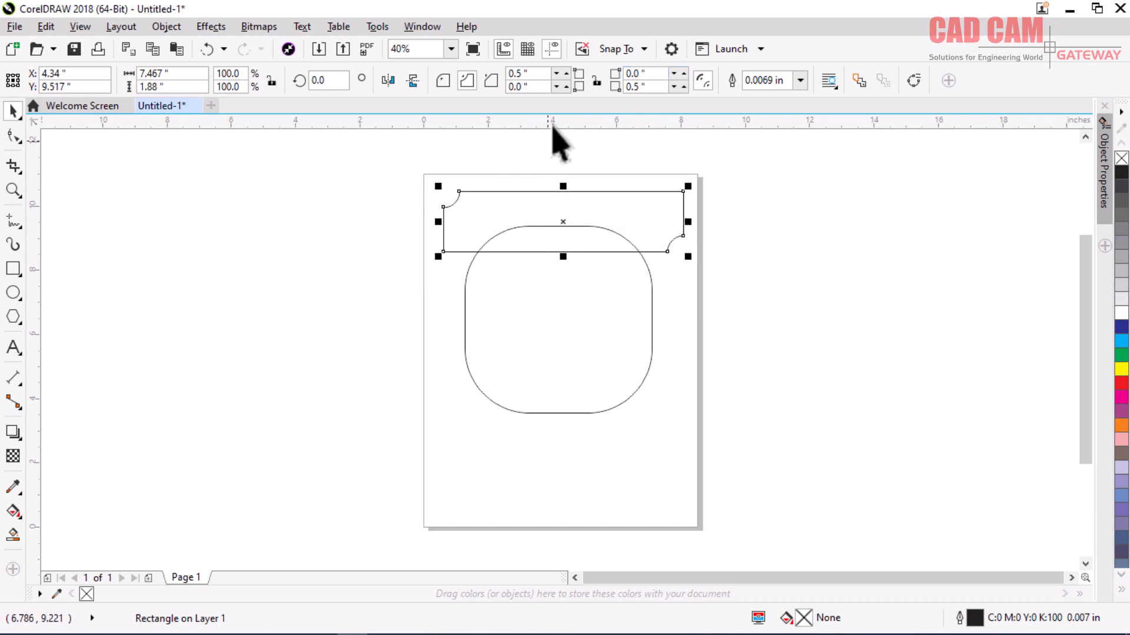
- Set the scalloped rectangle's upper-left and lower-right corner radii to 1 inch each
click(534, 73)
text(1)
click(650, 87)
text(1)
key(Tab)
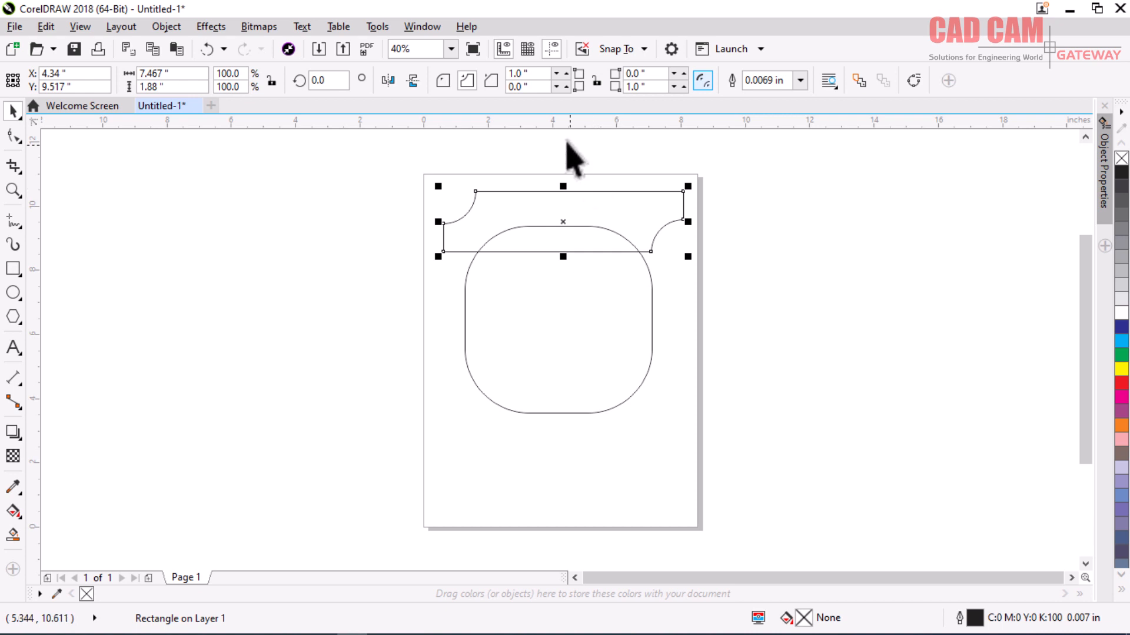
- Draw a rectangle about 8 by 1.8 inches across the rounded square and chamfer its upper-left corner by 0.5 inch
click(13, 269)
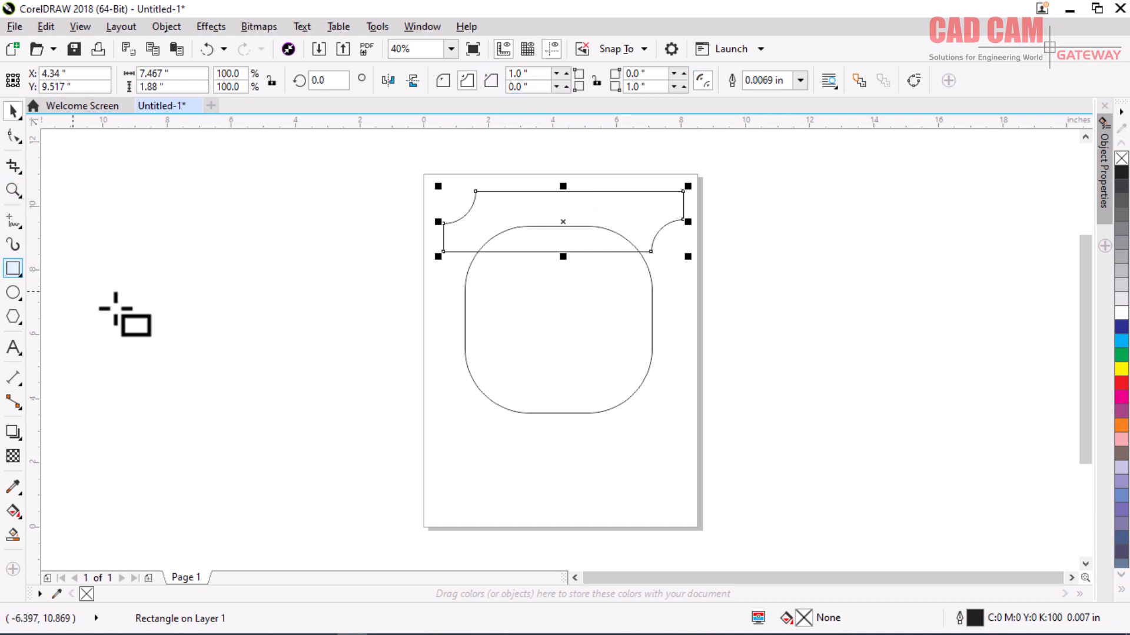
drag(433, 290, 688, 348)
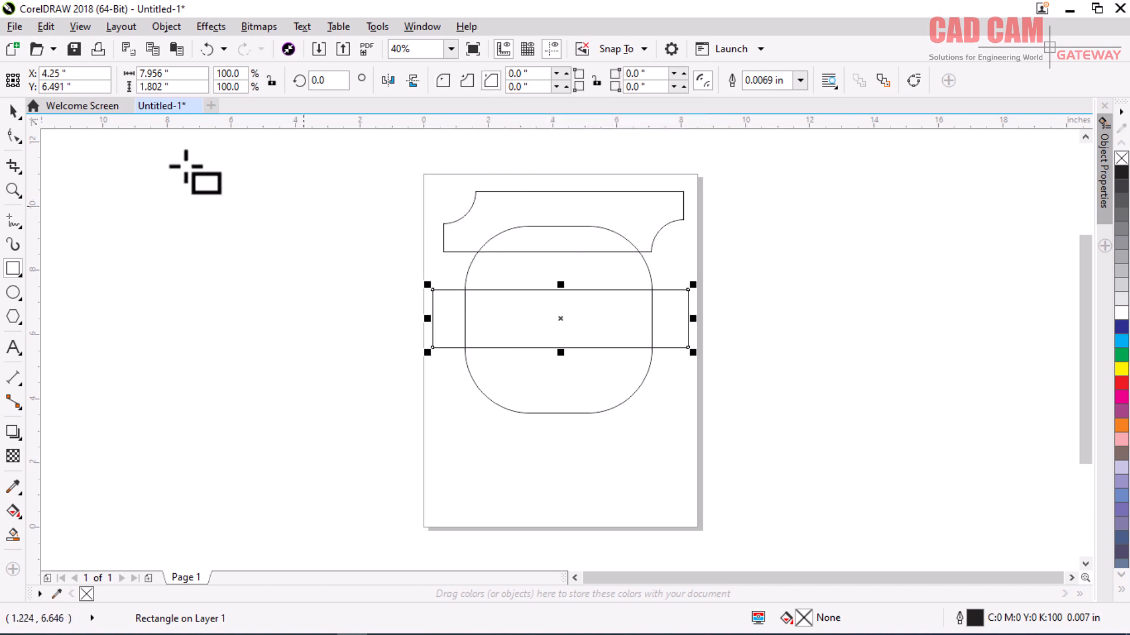
double_click(525, 77)
text(.5)
key(Return)
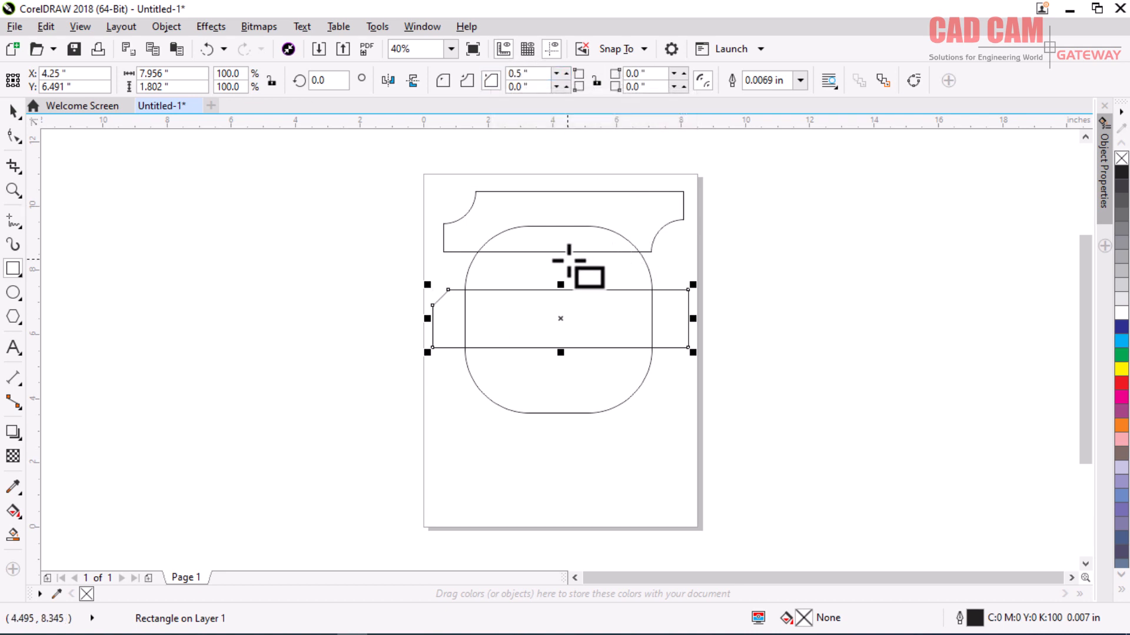
- Chamfer the new rectangle's lower-right corner by 1.5 inches and enlarge that chamfer to 3 inches
double_click(648, 86)
text(1)
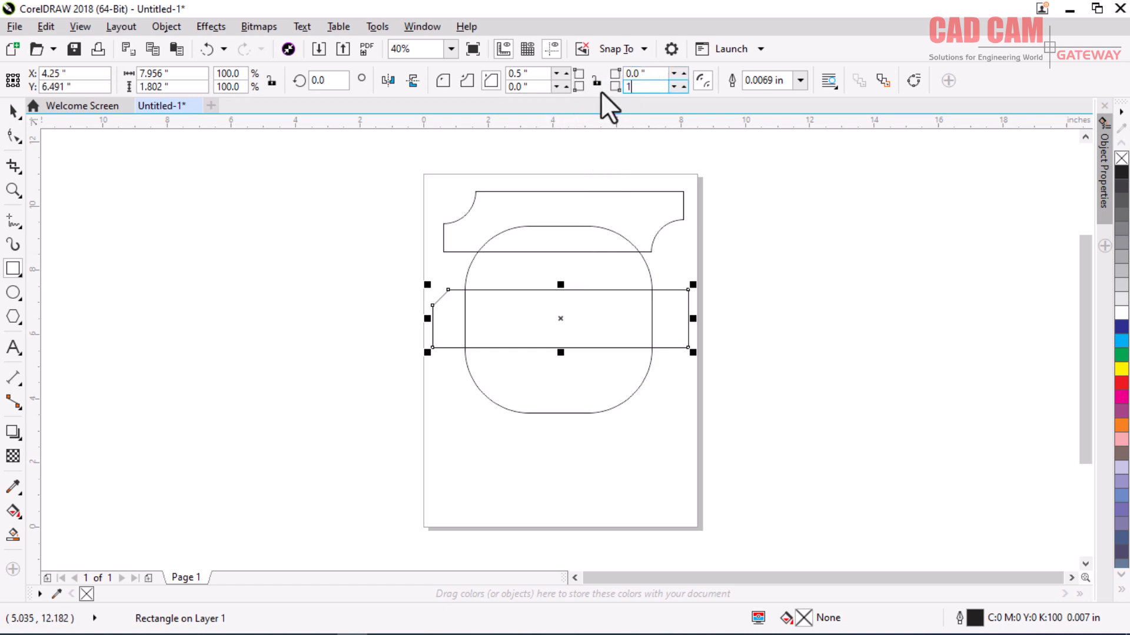
text(.5)
key(Return)
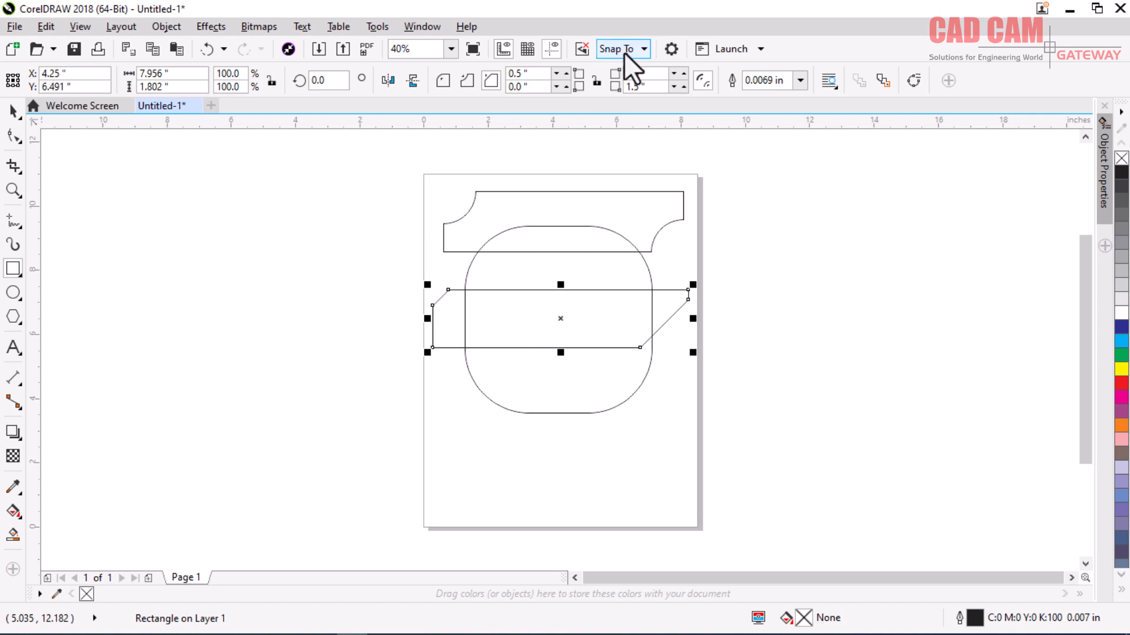
double_click(644, 87)
text(3)
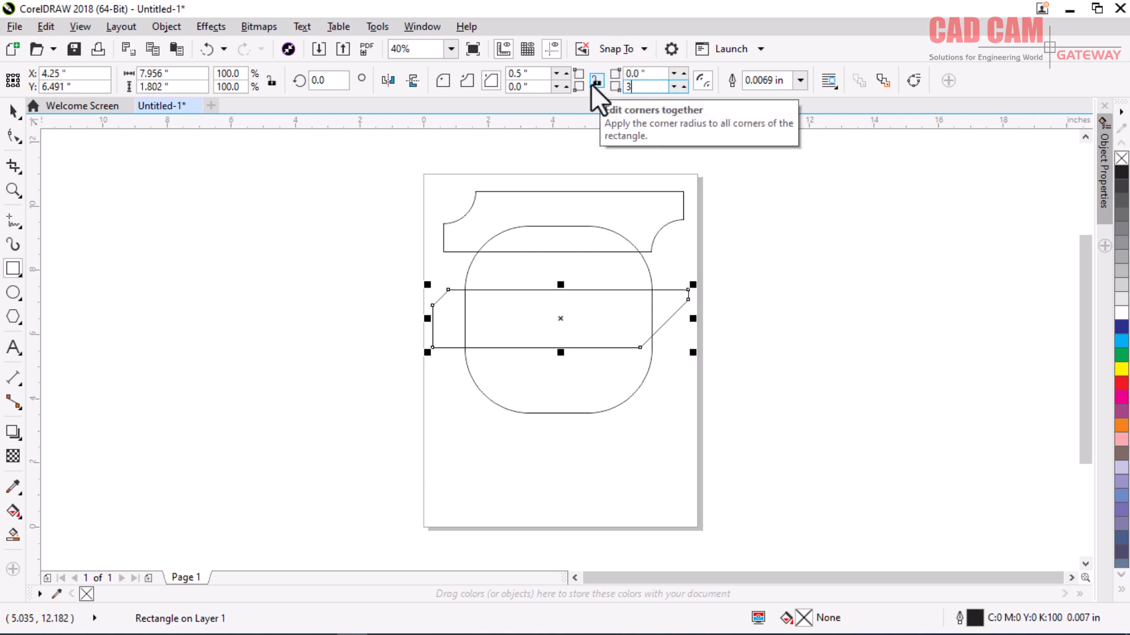
key(Return)
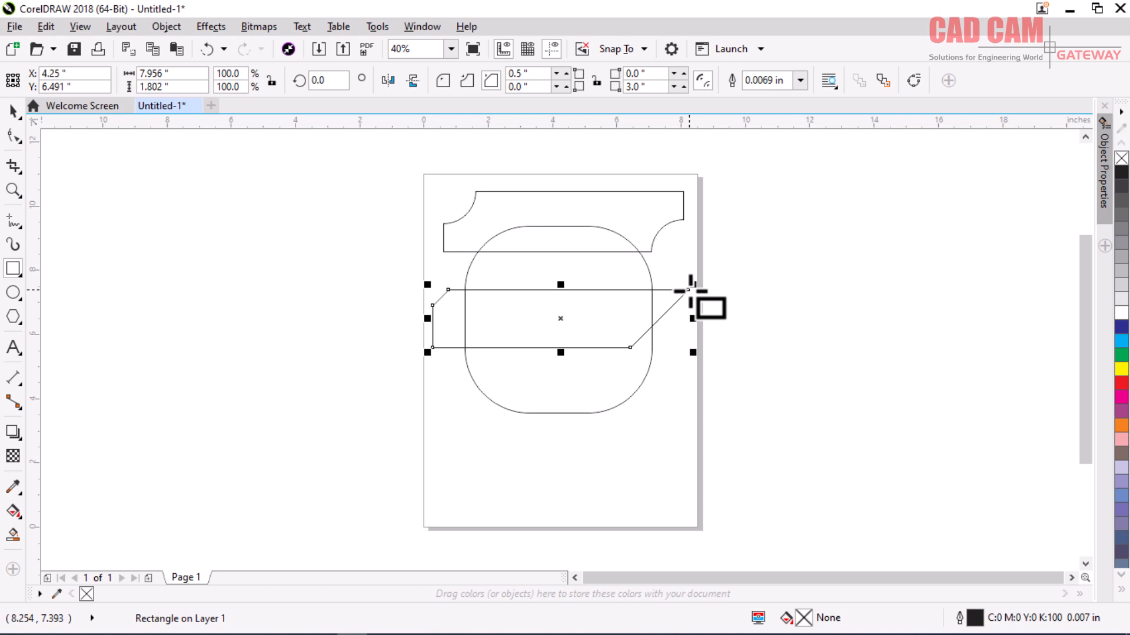
- Set the chamfered rectangle's width to 8 inches and its height to 3 inches
double_click(144, 74)
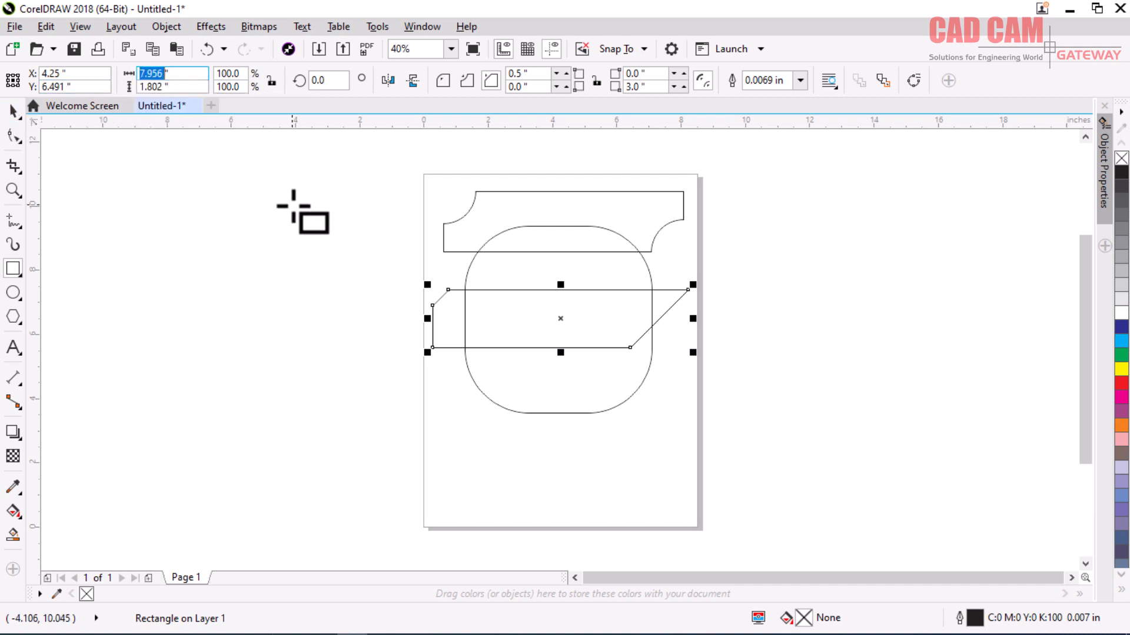
key(BackSpace)
text(8")
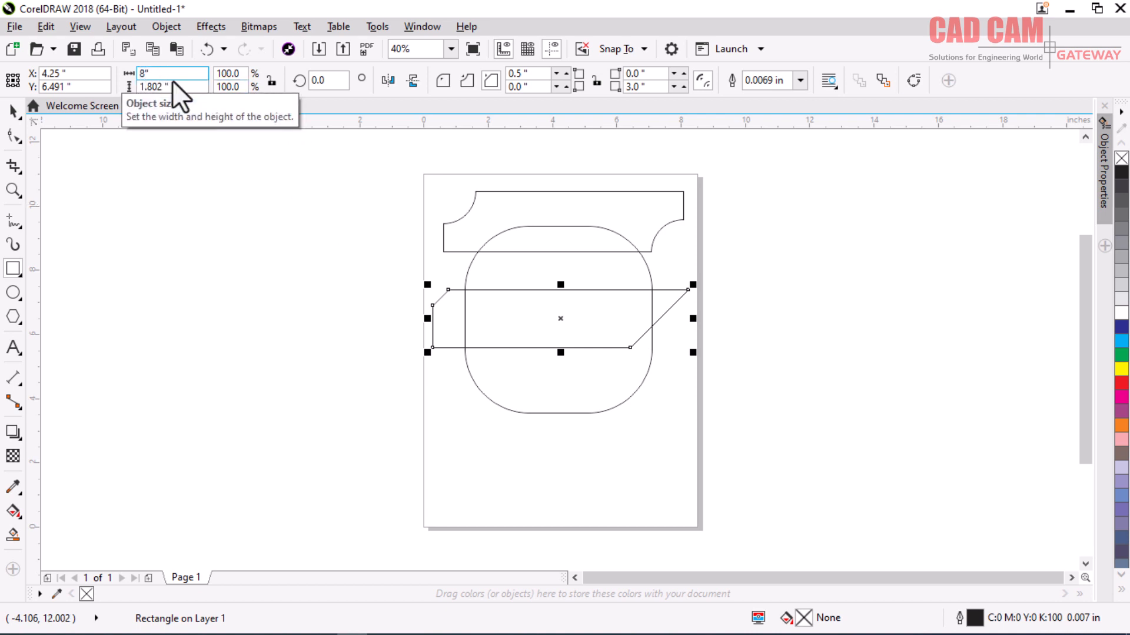
double_click(174, 86)
text(3)
key(Return)
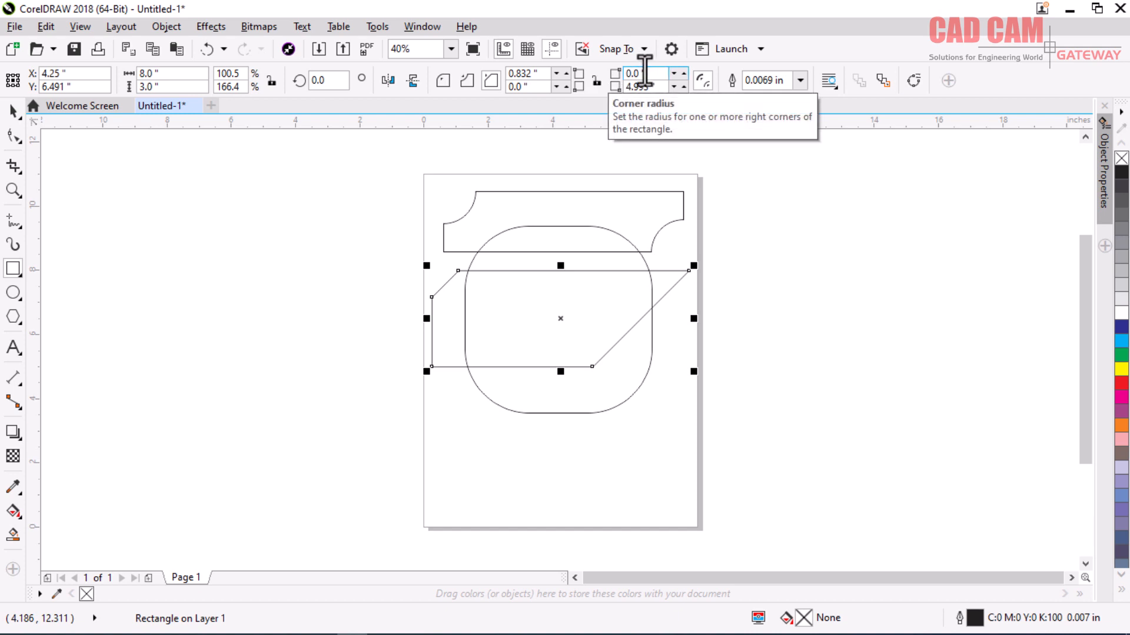
- Remove the rectangle's upper-left and lower-right chamfers by setting both corner radii to 0
drag(540, 74, 485, 74)
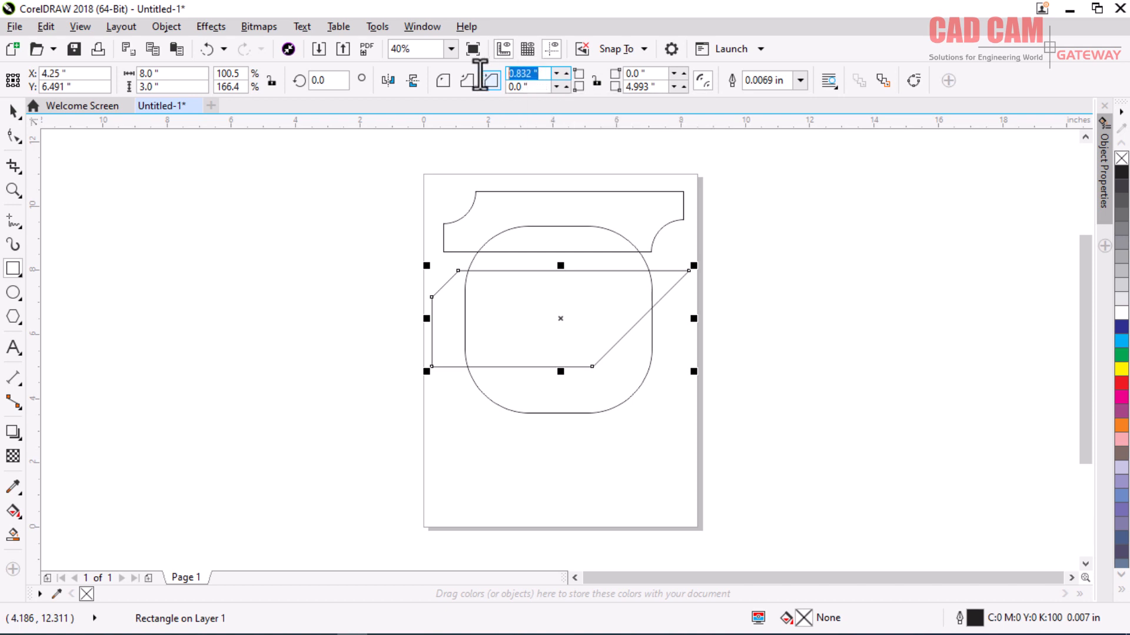
text(0)
double_click(636, 86)
text(0)
key(Return)
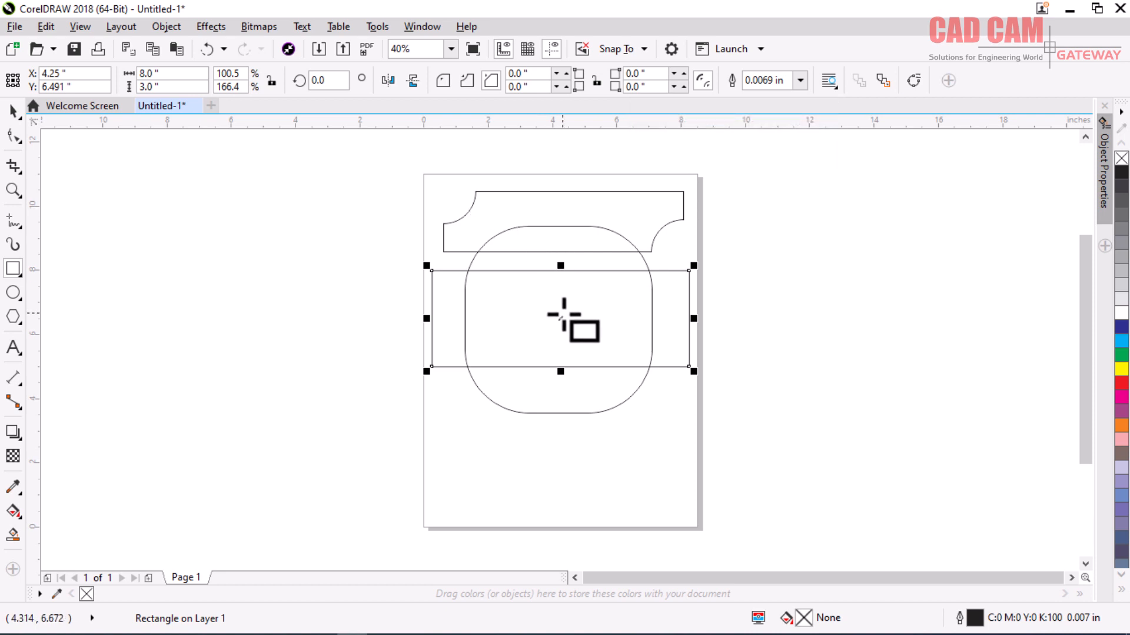
drag(562, 318, 563, 474)
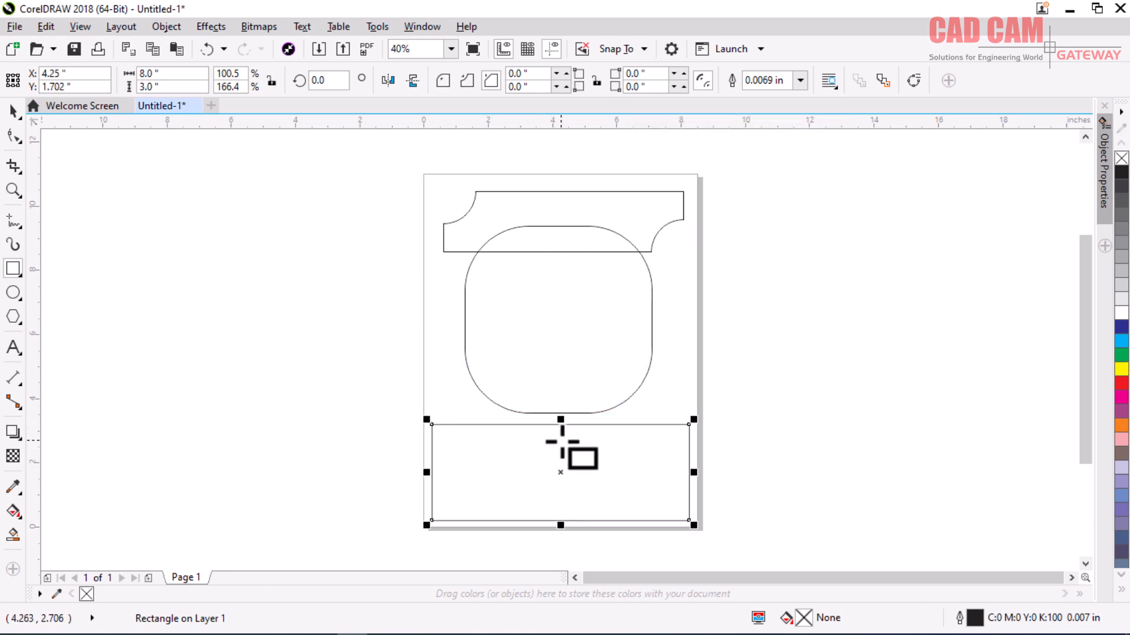
key(ctrl+z)
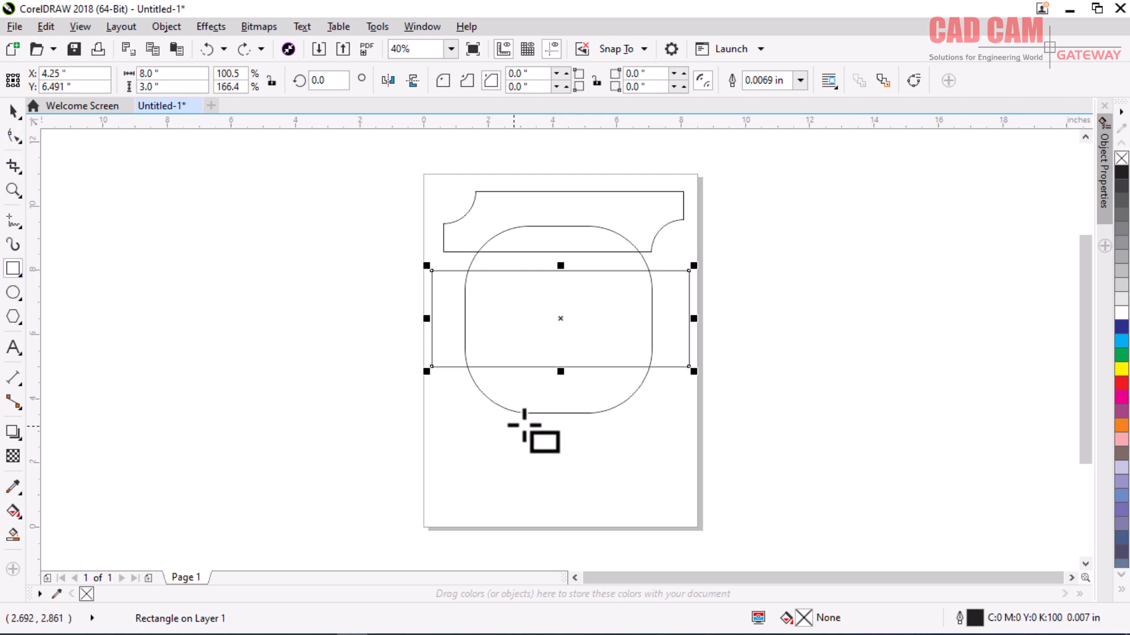
drag(507, 365, 674, 513)
key(ctrl+z)
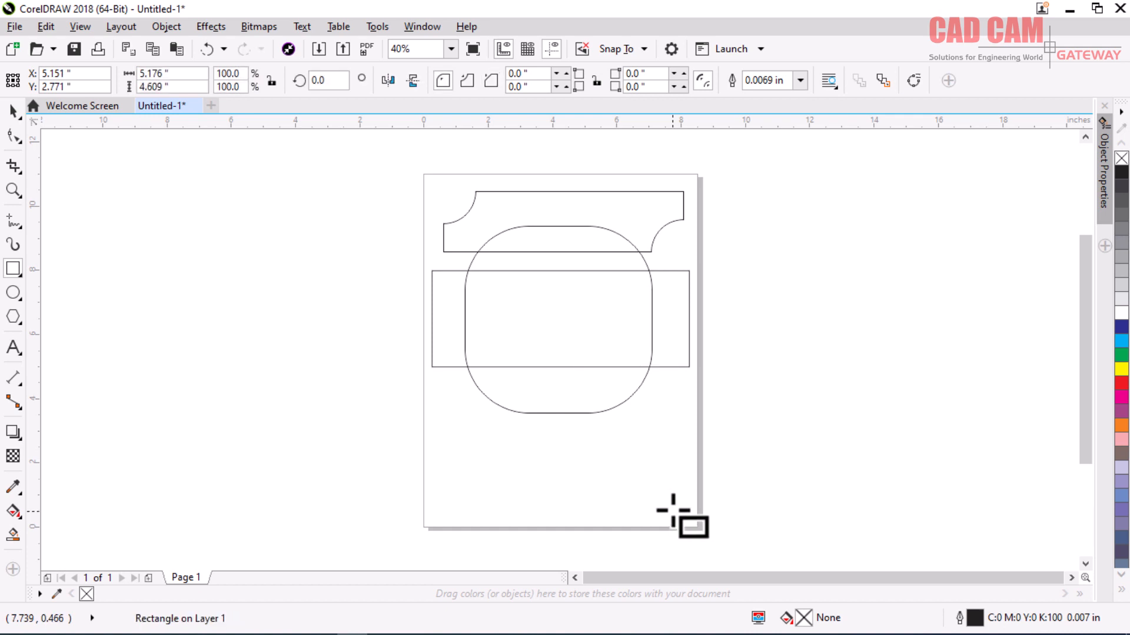
- Move the rounded square straight down until it sits just below the 8 by 3 inch rectangle
key(space)
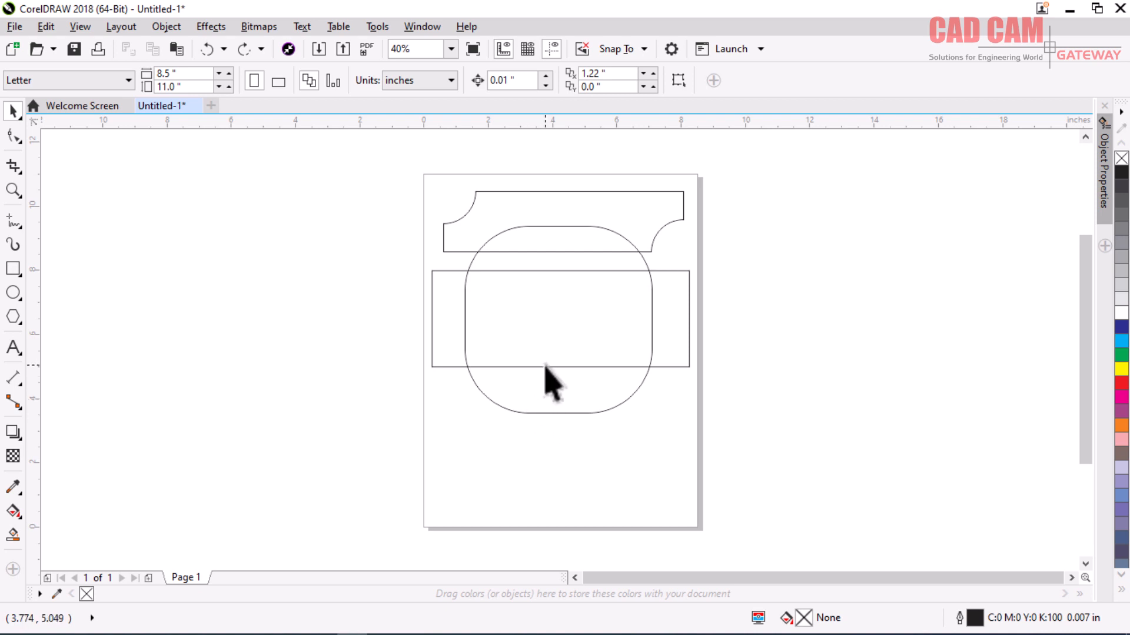
click(653, 319)
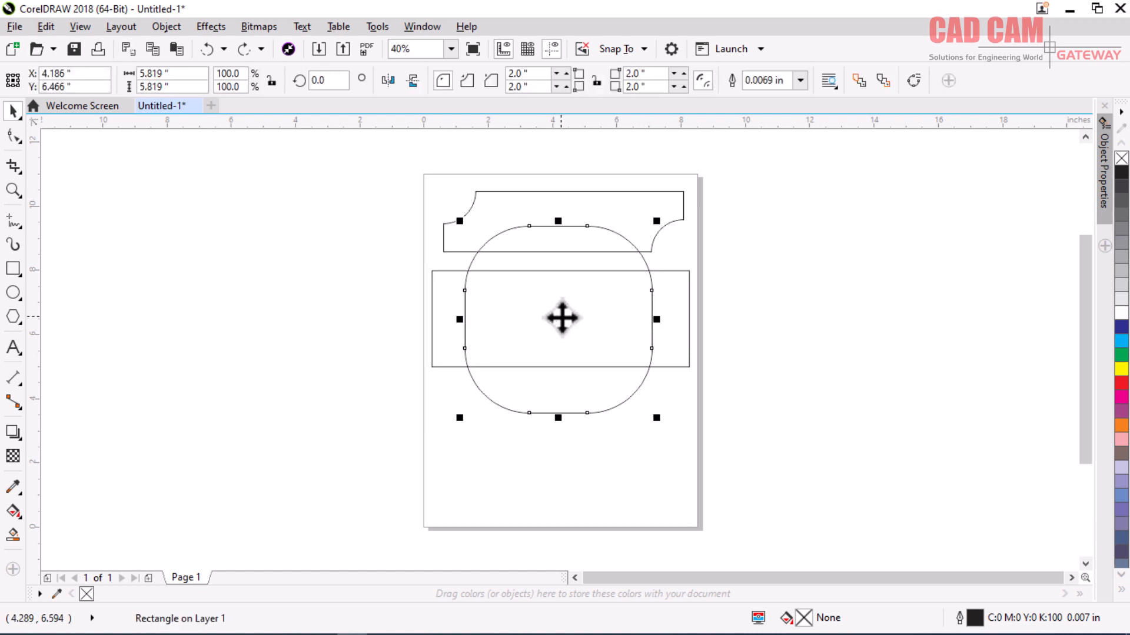
drag(562, 318, 555, 466)
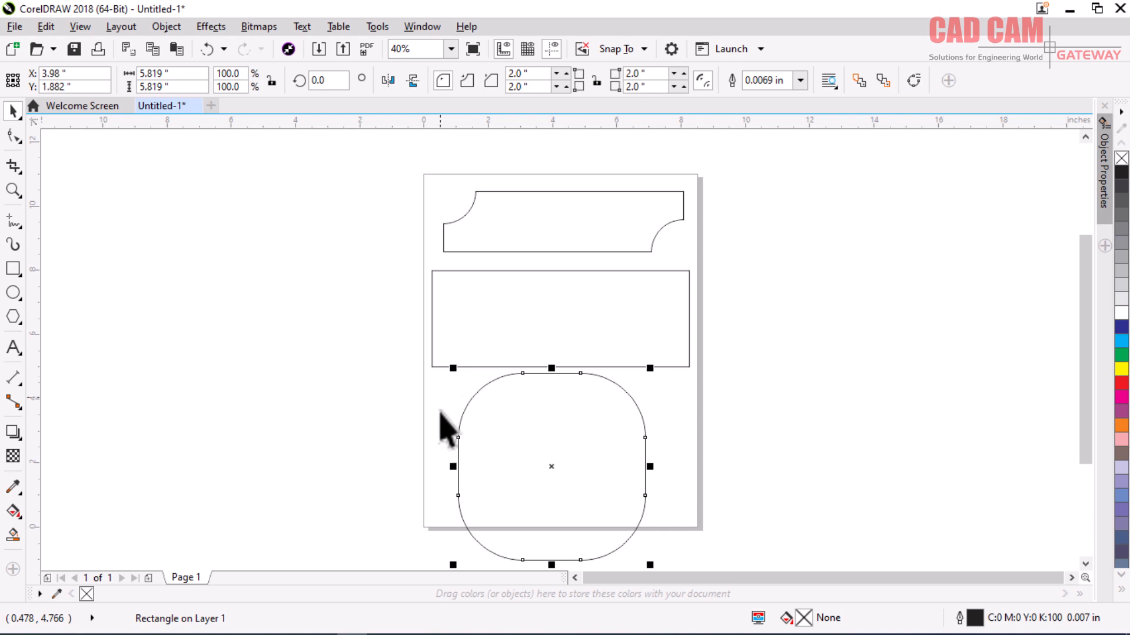
- Scale the rounded square to fit on the page and stretch it sideways to about 7.9 by 4.5 inches
drag(453, 563, 488, 507)
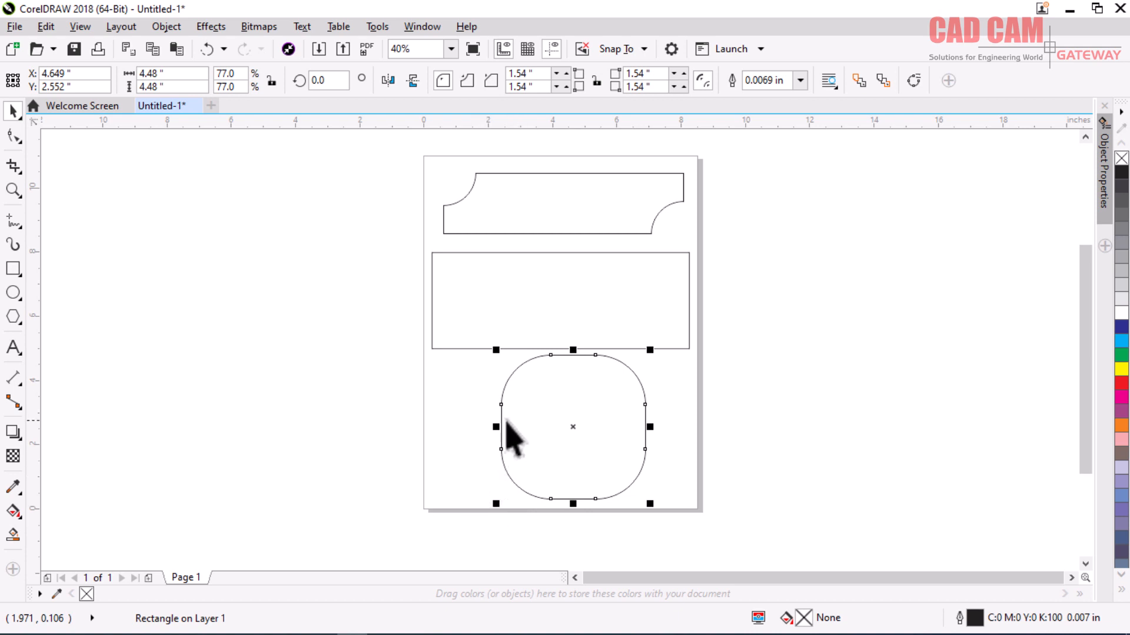
drag(495, 427, 428, 431)
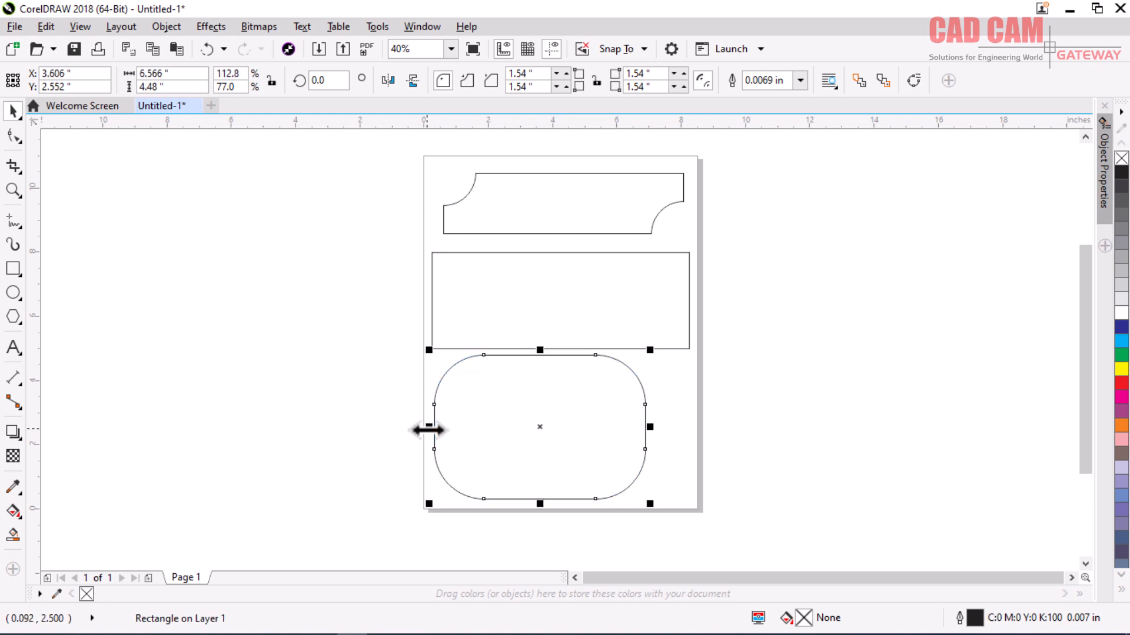
drag(650, 429, 693, 429)
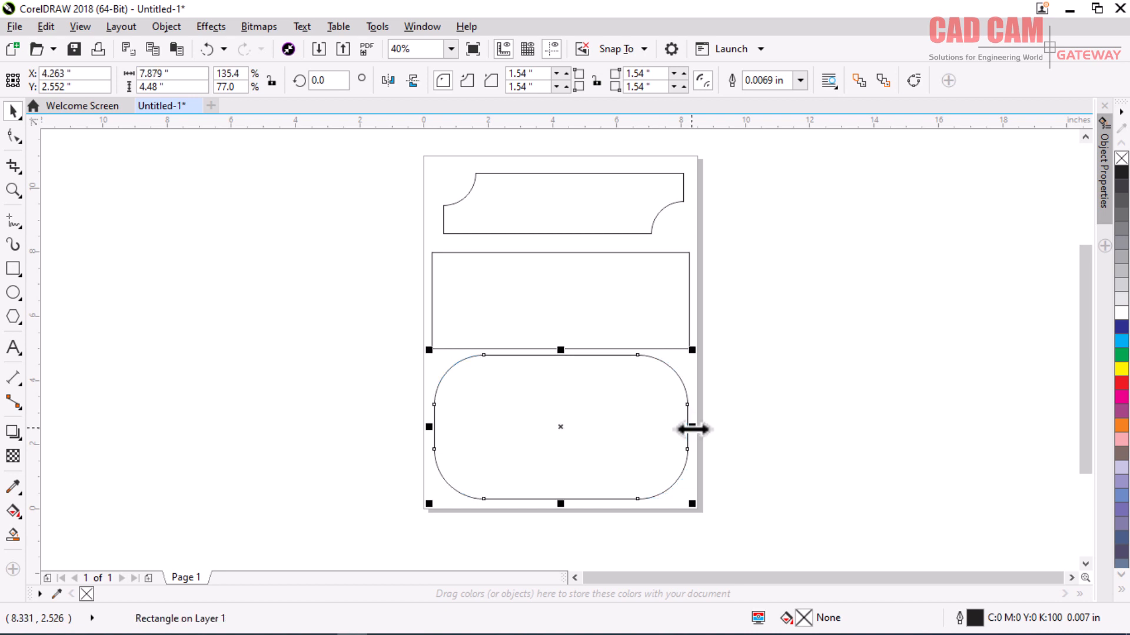
- Shrink the rounded shape about its centre to about 2.47 by 2.27 inches and move it below the plain rectangle's lower-left corner
drag(696, 428, 644, 410)
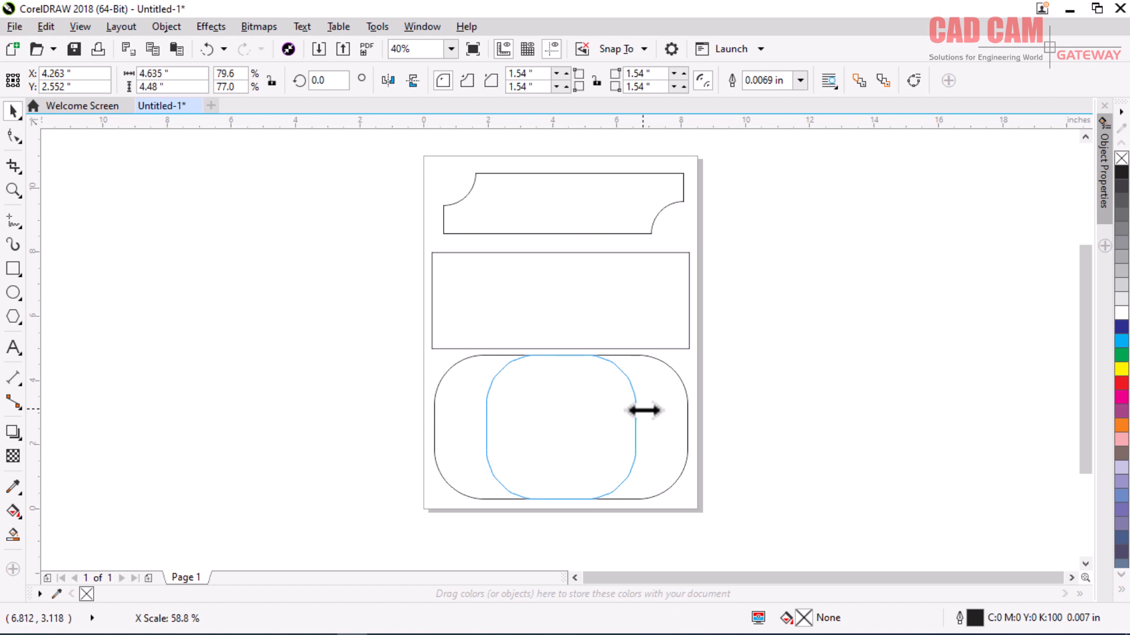
drag(644, 410, 610, 416)
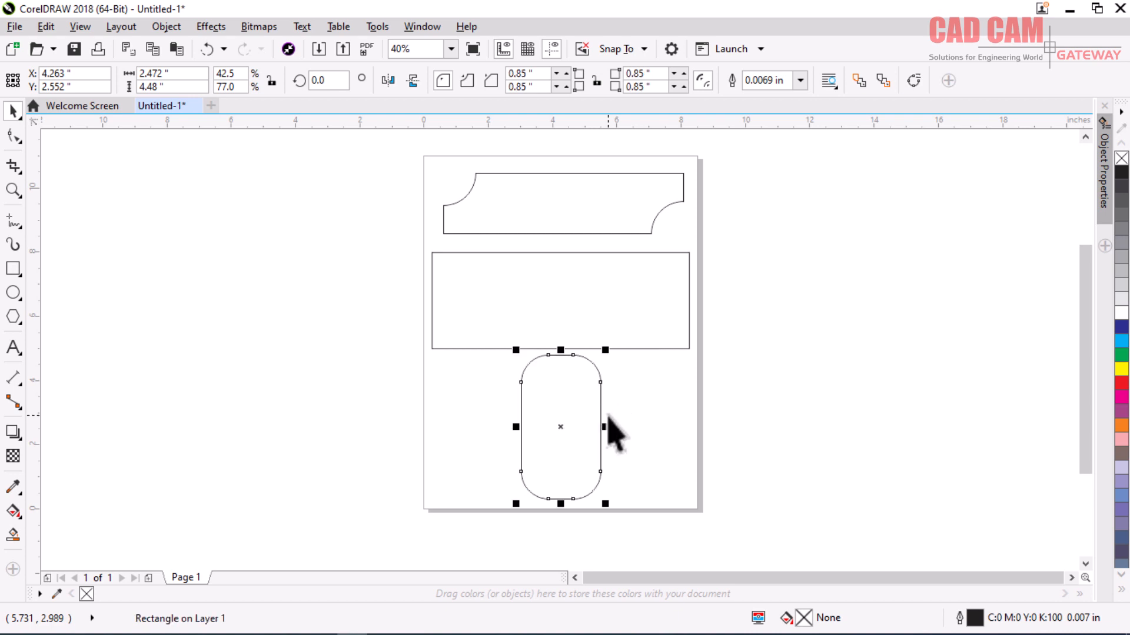
drag(562, 353, 575, 387)
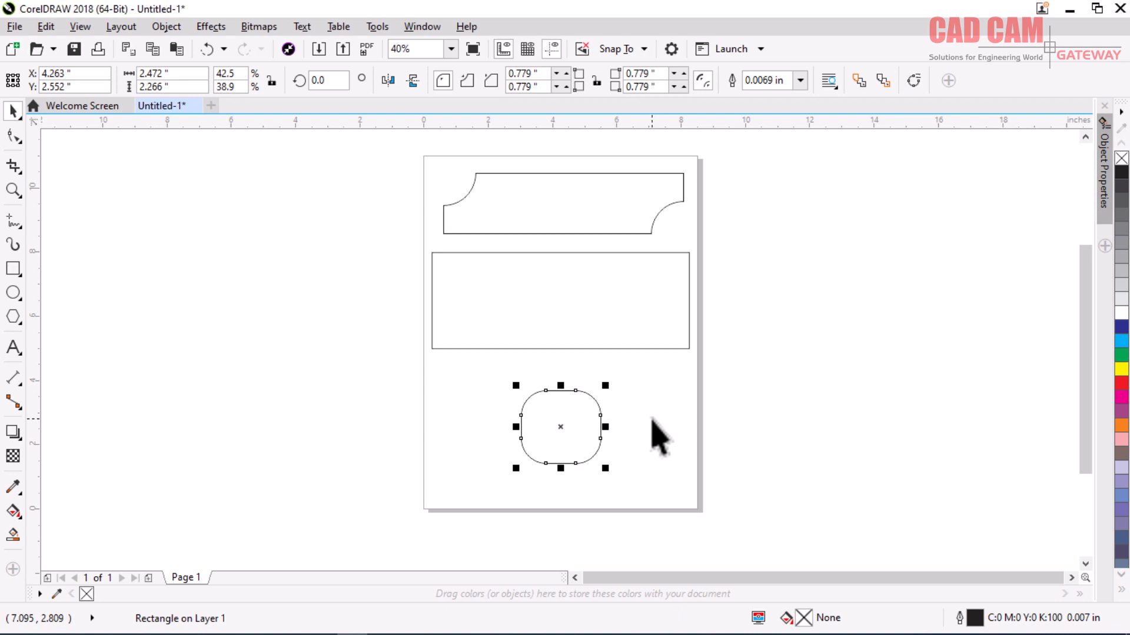
drag(565, 424, 474, 394)
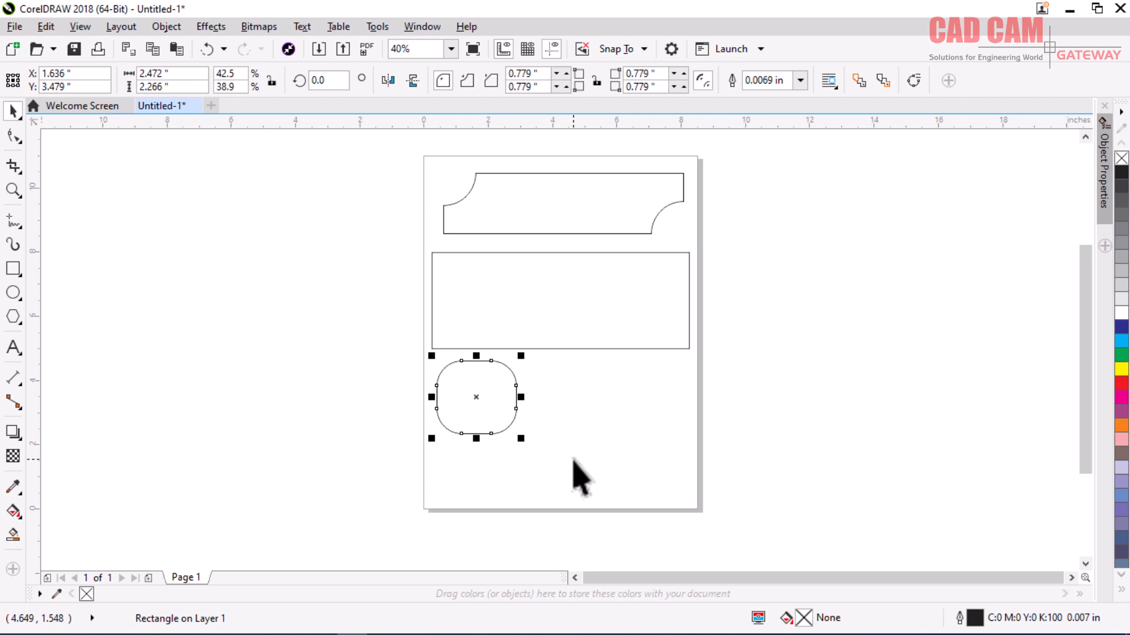
- Duplicate the rounded square twice to its right, making a row of three across the page below the plain rectangle
click(569, 422)
click(501, 368)
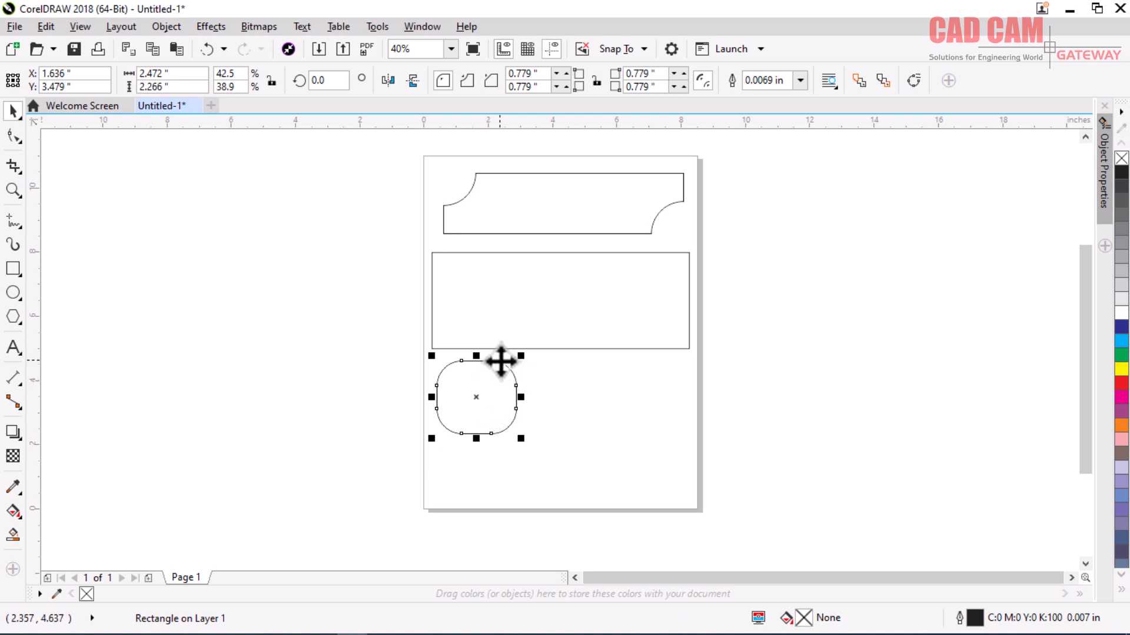
drag(476, 397, 575, 400)
right_click(576, 400)
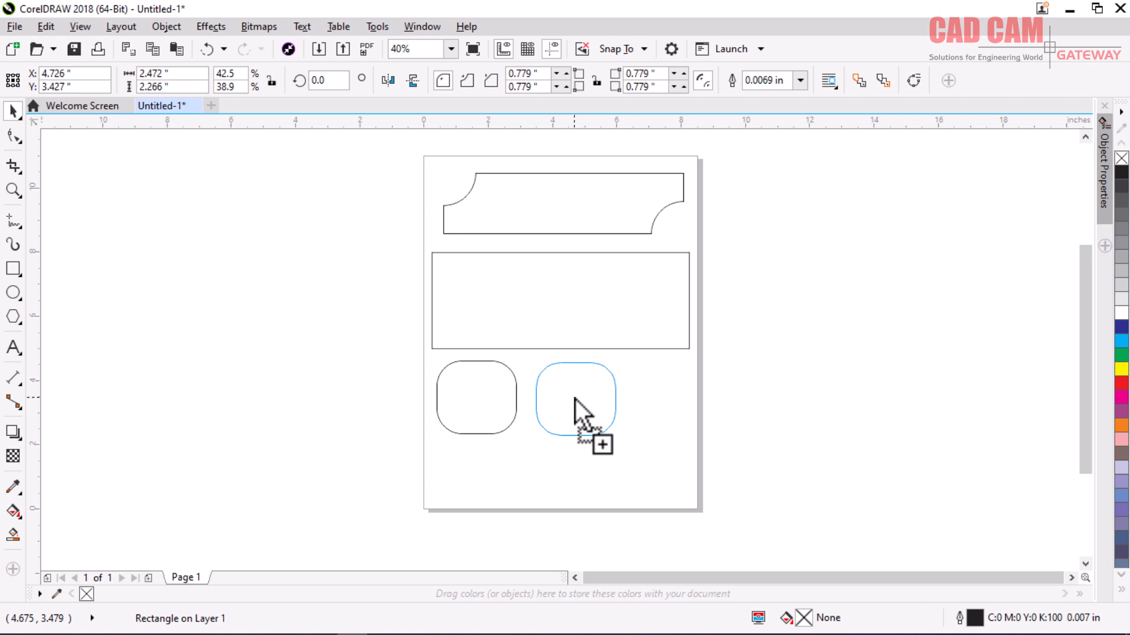
click(575, 400)
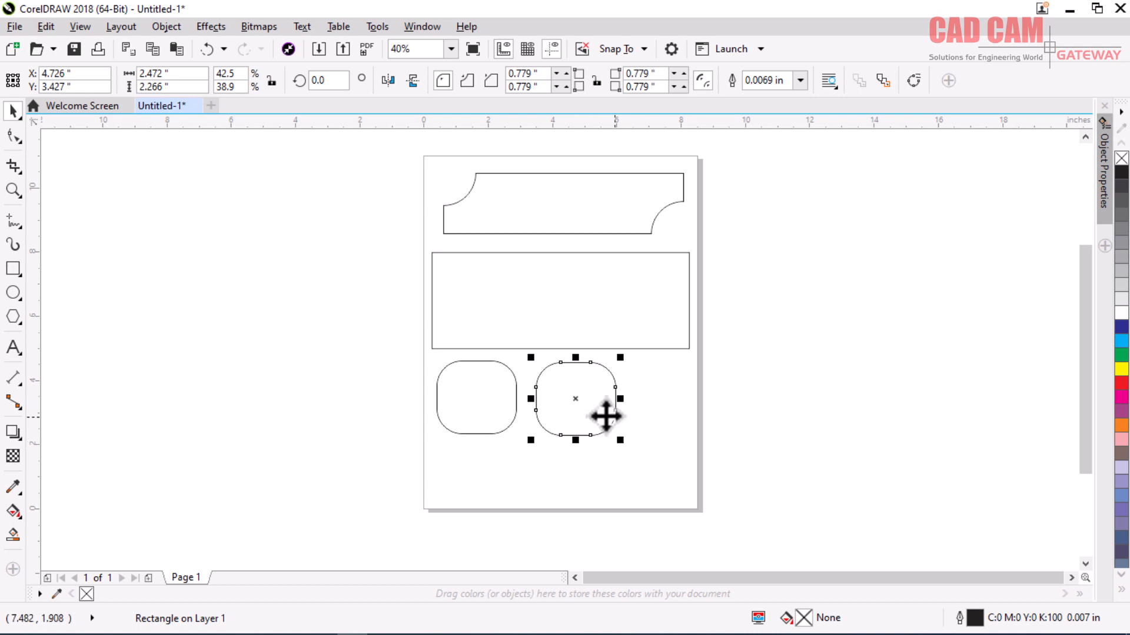
drag(575, 399, 667, 401)
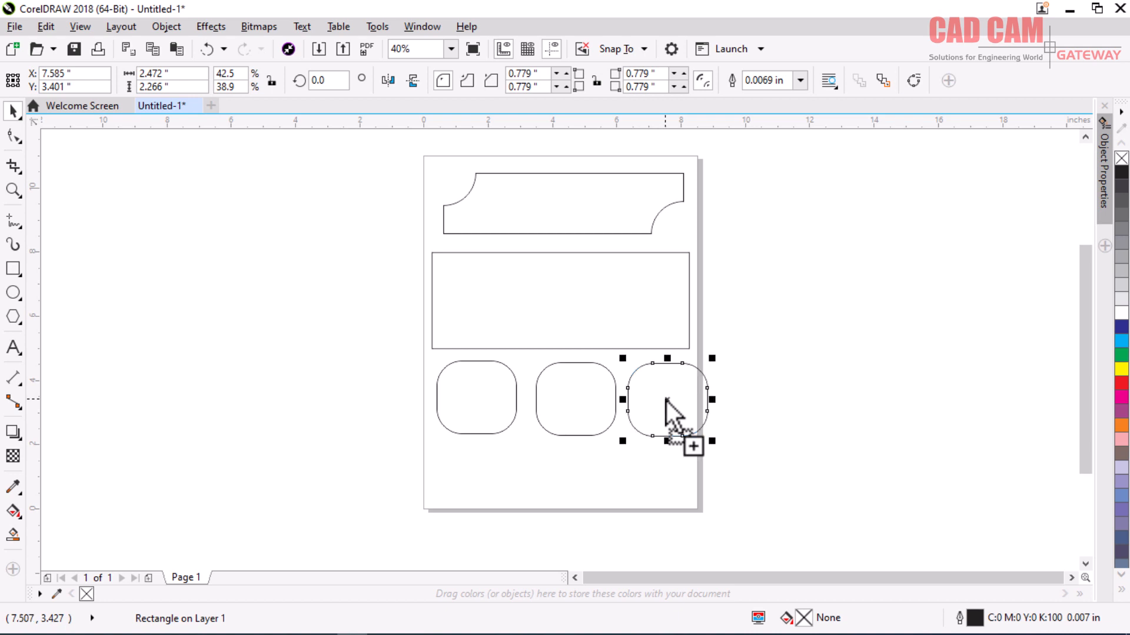
- Try moving the middle rounded square straight down to the page's lower edge and undo the move
click(600, 373)
drag(576, 401, 575, 484)
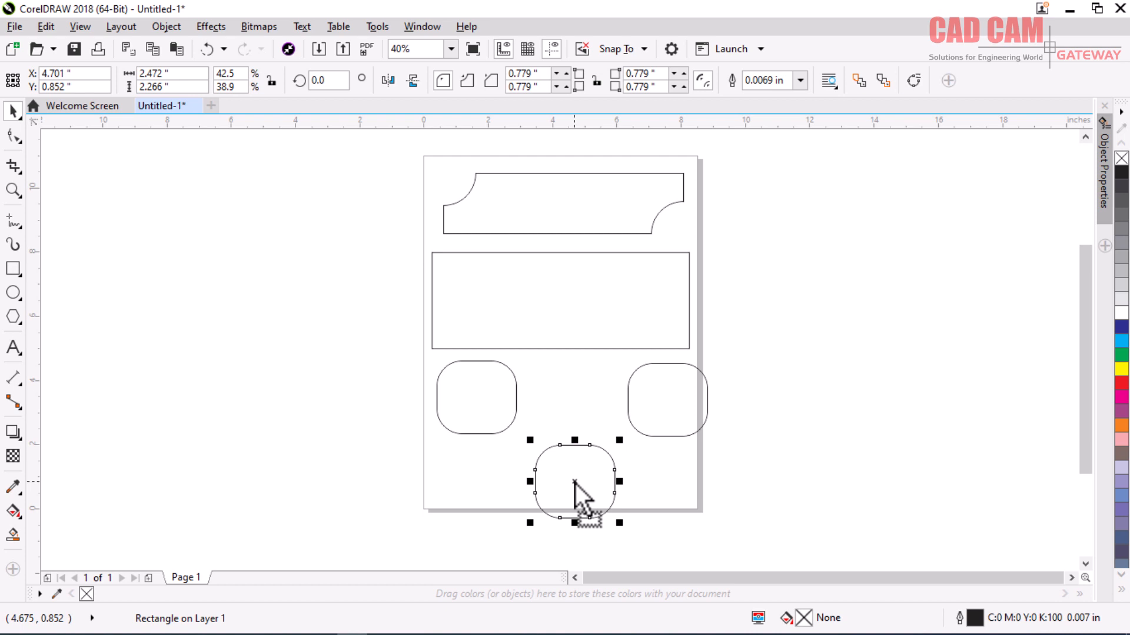
key(ctrl+z)
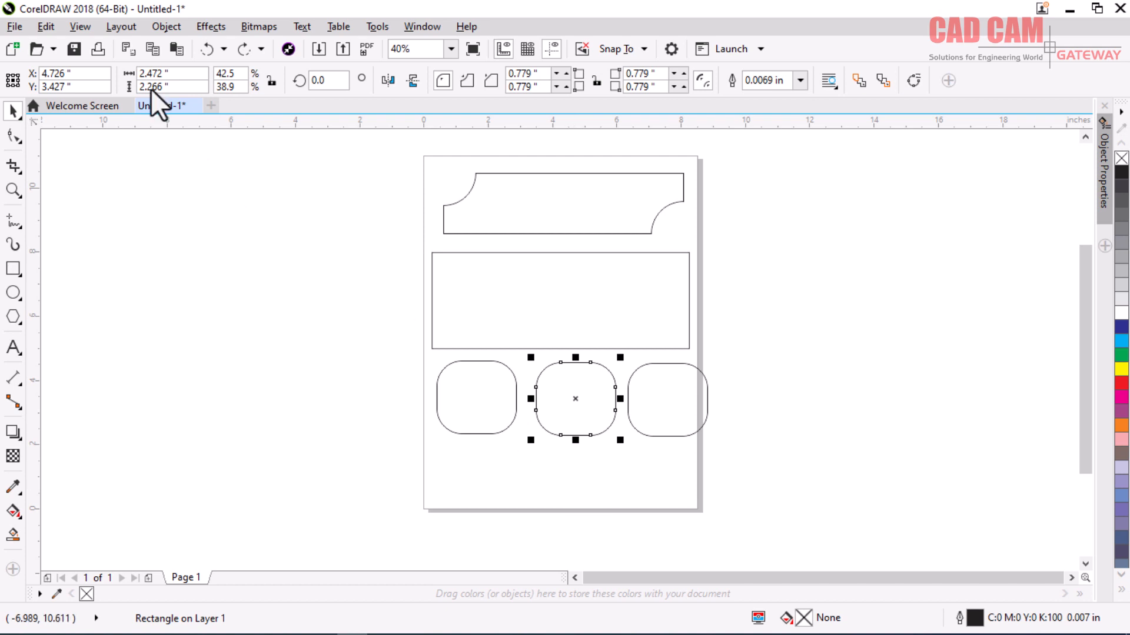
click(44, 33)
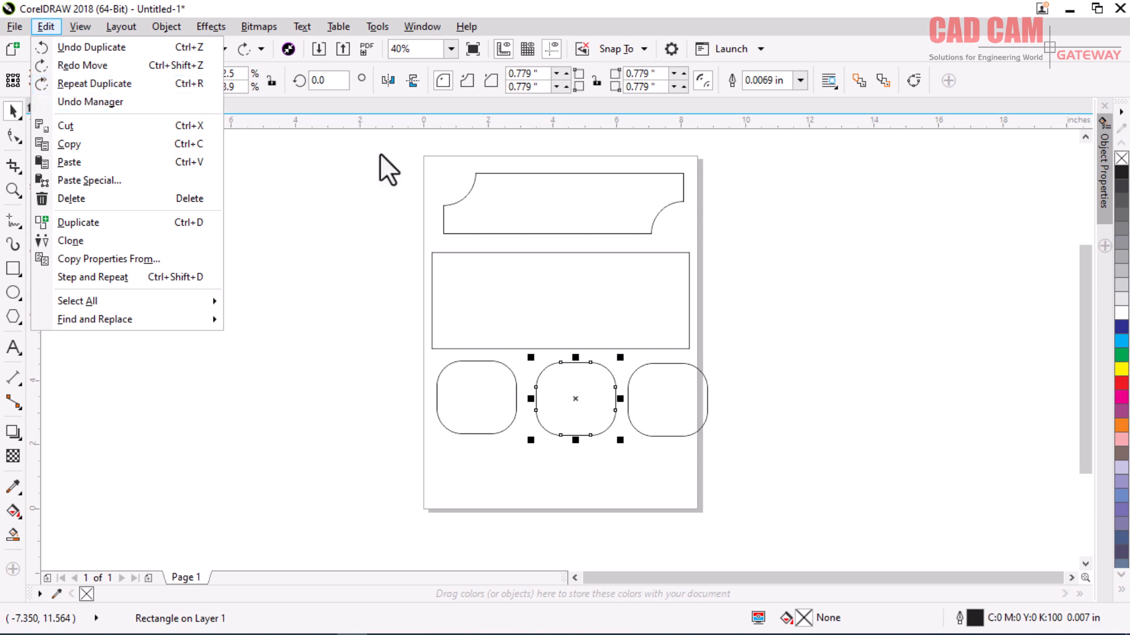
click(742, 257)
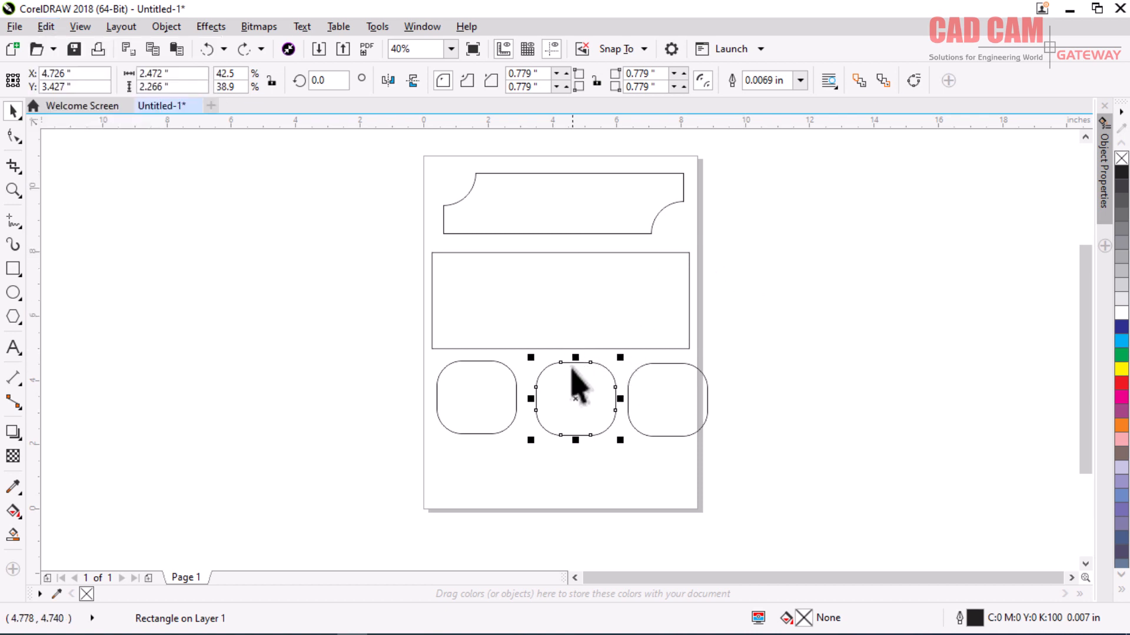
- Make a scaled-down copy of the 8 by 3 inch rectangle, about 7.57 by 2.84 inches, anchored at its upper-left corner
click(668, 380)
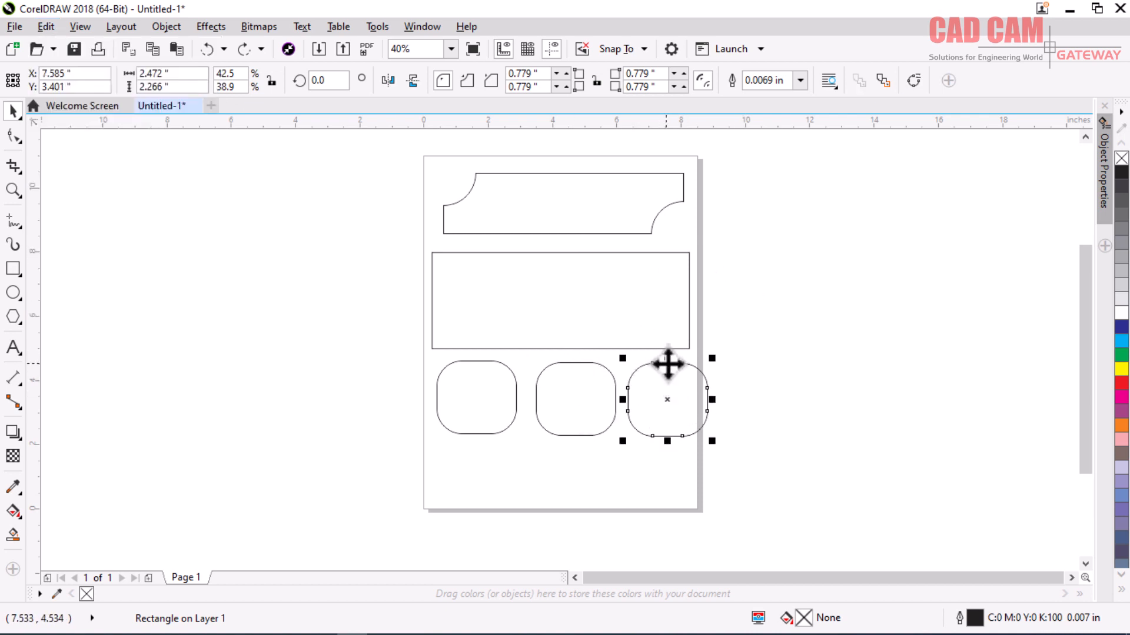
click(689, 350)
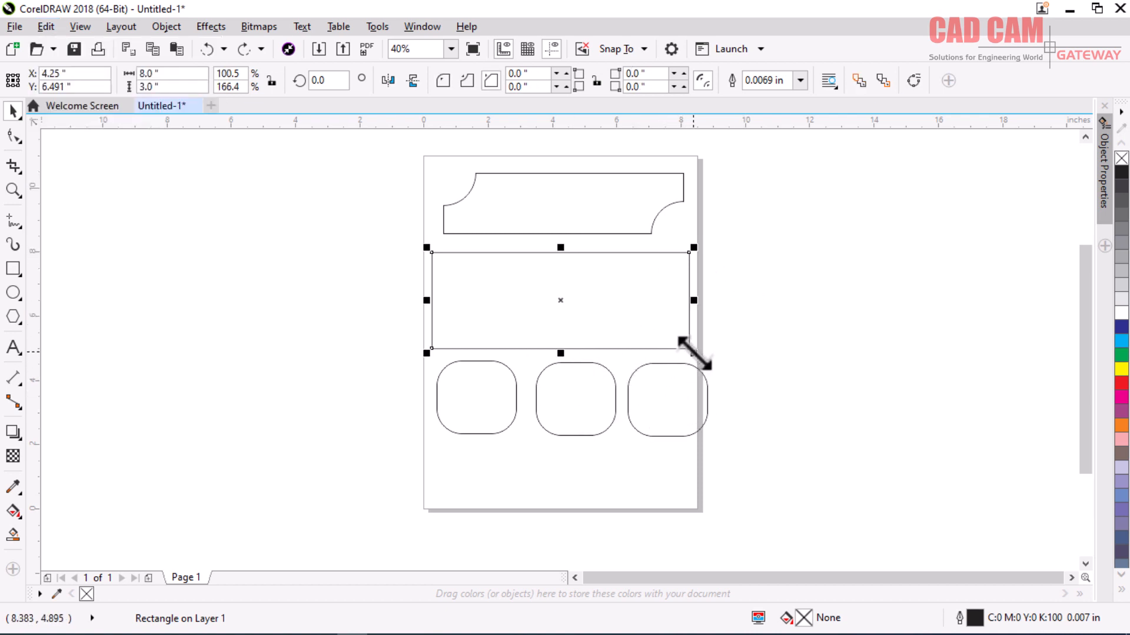
drag(689, 352, 718, 349)
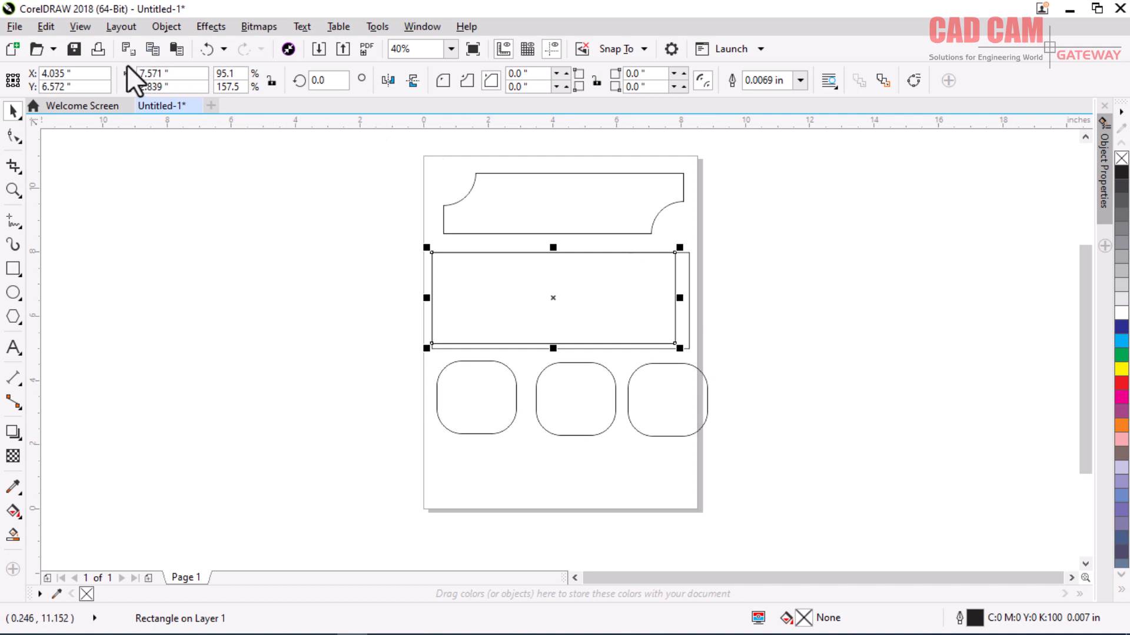
- Repeat the scaled duplicate of the plain rectangle toward its upper-left corner until the smallest copy is about 0.39 by 0.14 inches
click(44, 27)
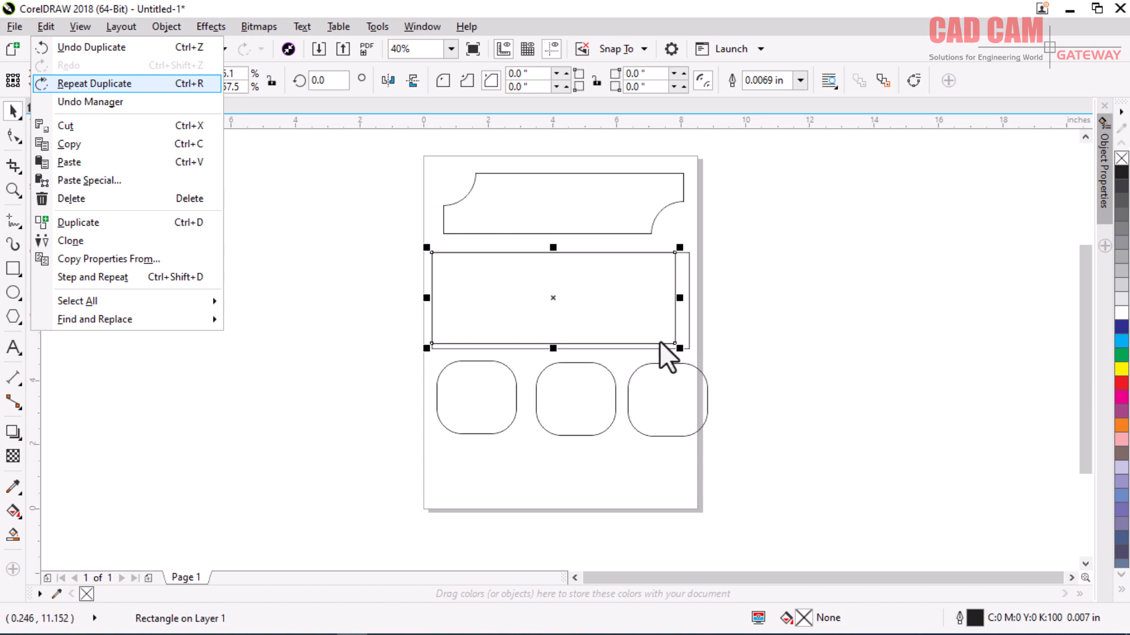
drag(679, 349, 663, 339)
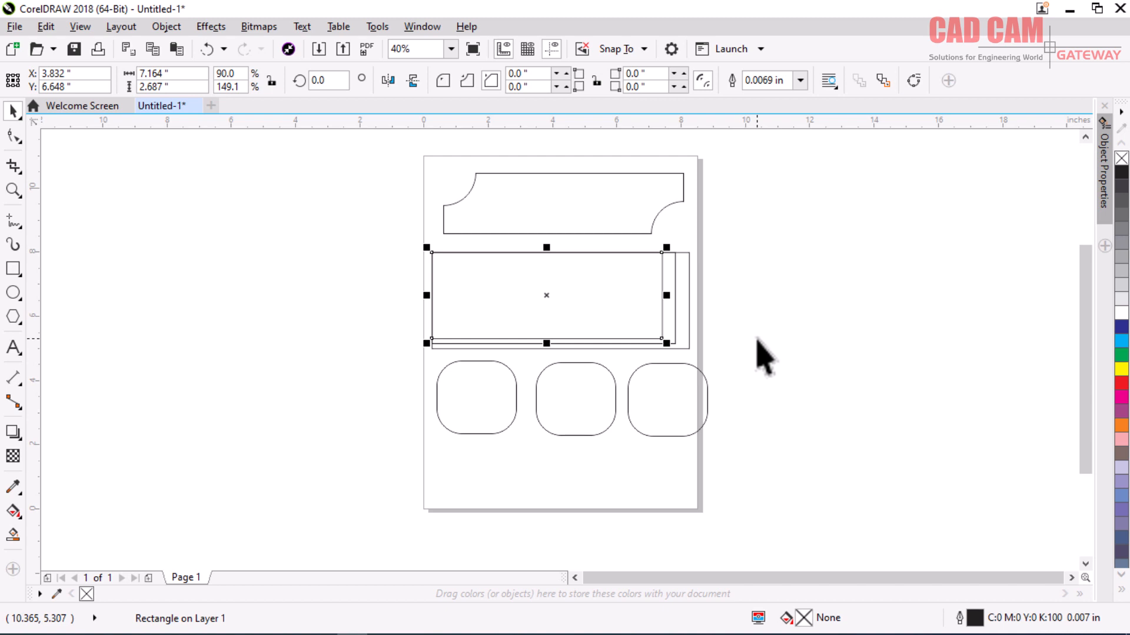
key(ctrl+r)
key(ctrl+r)
key(ctrl+r)
key(ctrl+r)
key(ctrl+r)
key(ctrl+r)
key(ctrl+r)
key(ctrl+r)
key(ctrl+r)
key(ctrl+r)
key(ctrl+r)
key(ctrl+r)
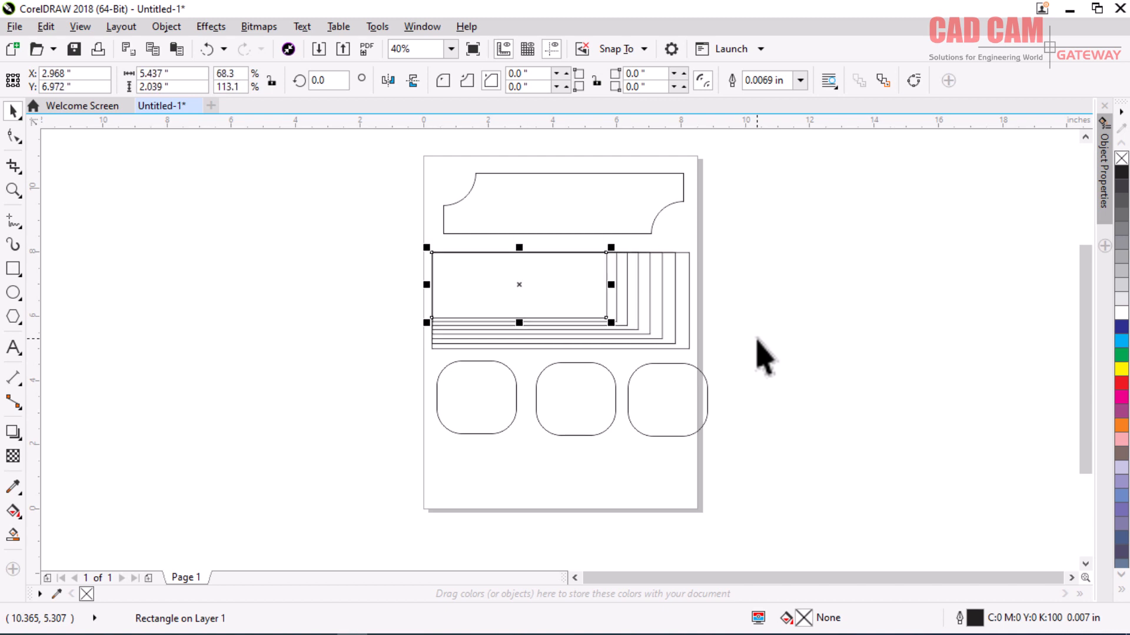
key(ctrl+r)
key(ctrl+r)
key(ctrl+r)
key(ctrl+r)
key(ctrl+r)
key(ctrl+r)
key(ctrl+r)
key(ctrl+r)
key(ctrl+r)
key(ctrl+r)
key(ctrl+r)
key(ctrl+r)
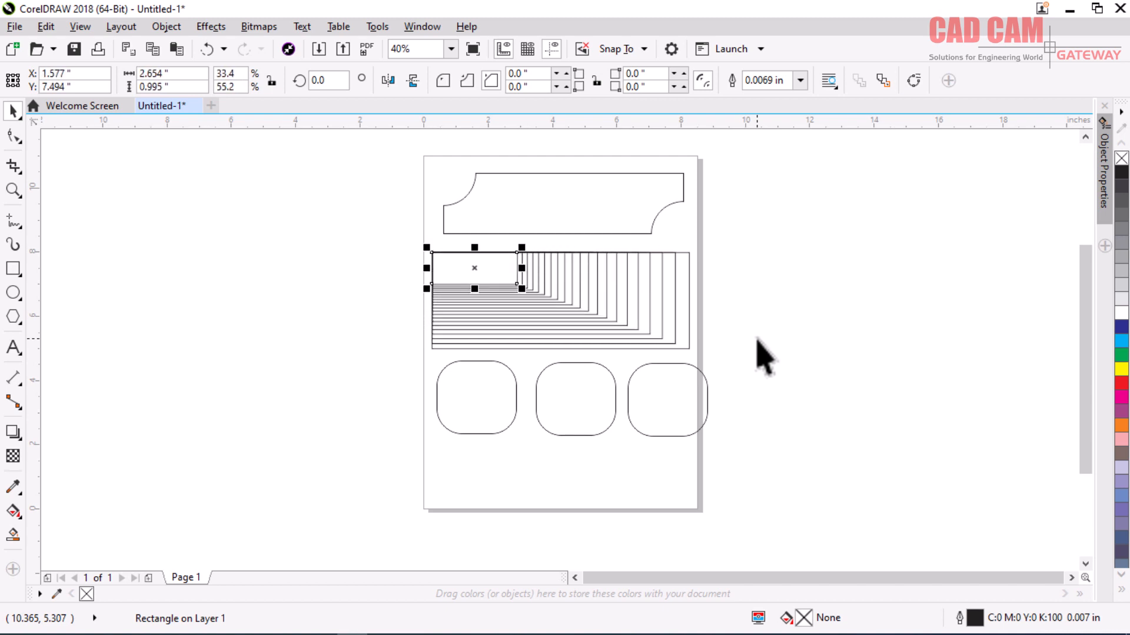
key(ctrl+r)
key(ctrl+r)
key(ctrl+r)
key(ctrl+r)
key(ctrl+r)
key(ctrl+r)
key(ctrl+r)
key(ctrl+r)
key(ctrl+r)
key(ctrl+r)
key(ctrl+r)
key(ctrl+r)
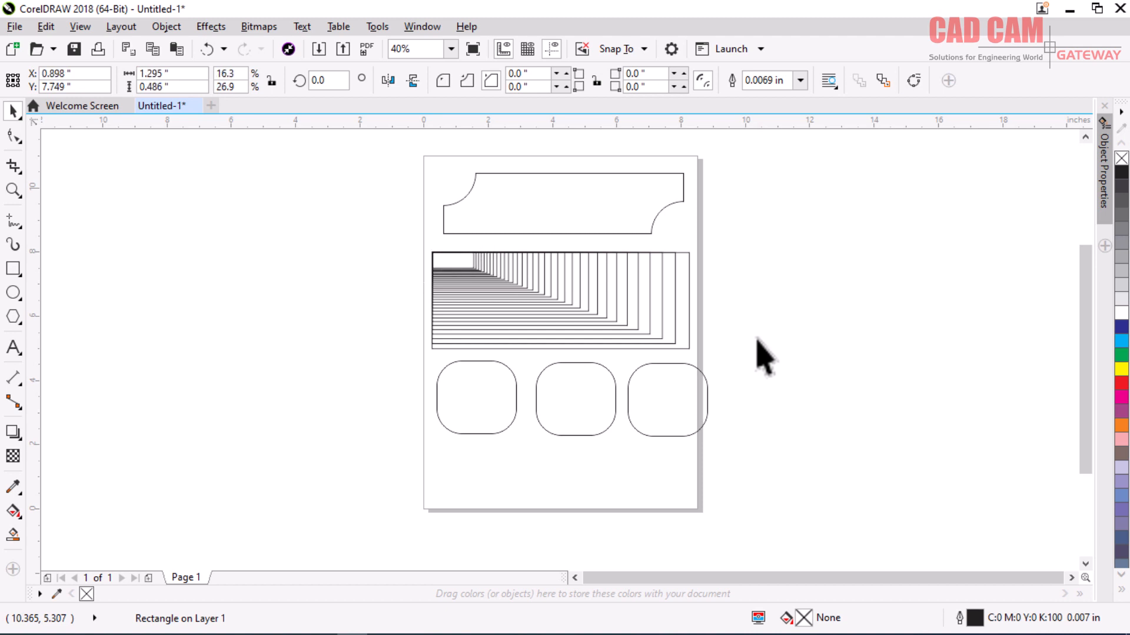
key(ctrl+r)
key(ctrl+r)
key(ctrl+r)
key(ctrl+r)
key(ctrl+r)
key(ctrl+r)
key(ctrl+r)
key(ctrl+r)
key(ctrl+r)
key(ctrl+r)
key(ctrl+r)
key(ctrl+r)
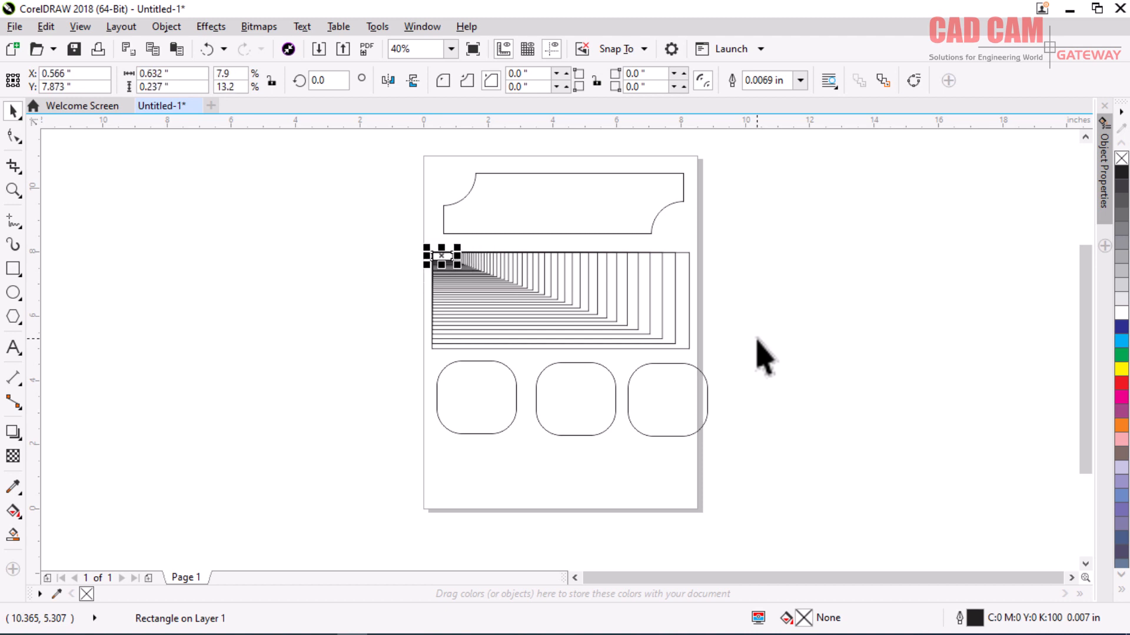
key(ctrl+r)
key(ctrl+r)
key(ctrl+r)
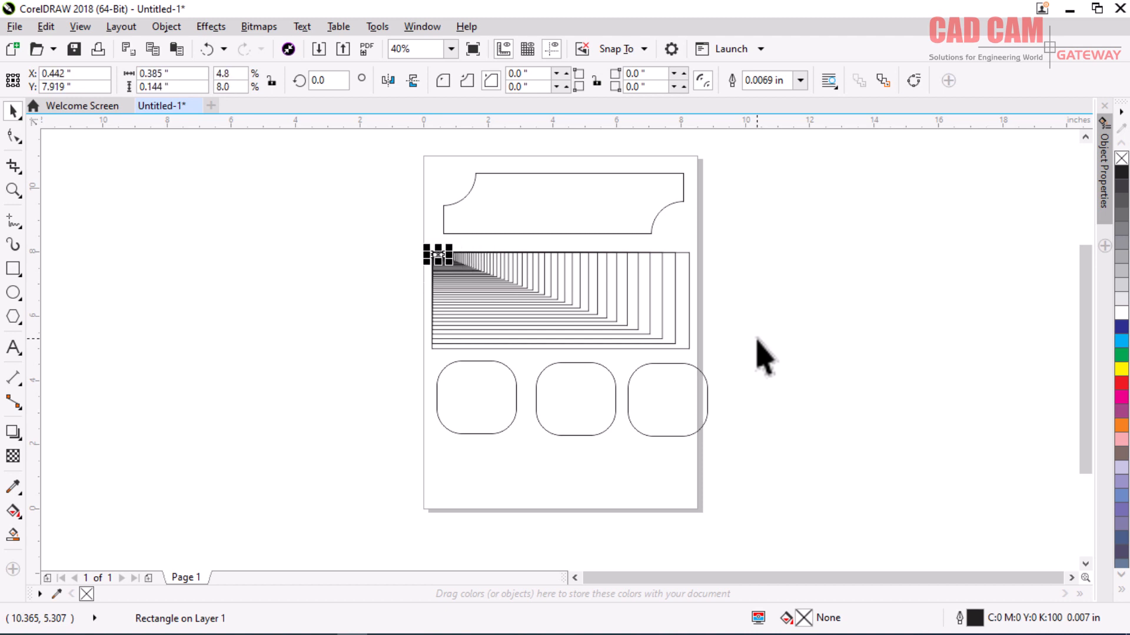
- Make a copy of the scalloped rectangle scaled about its centre to 92.1%, about 6.88 by 1.73 inches
click(643, 175)
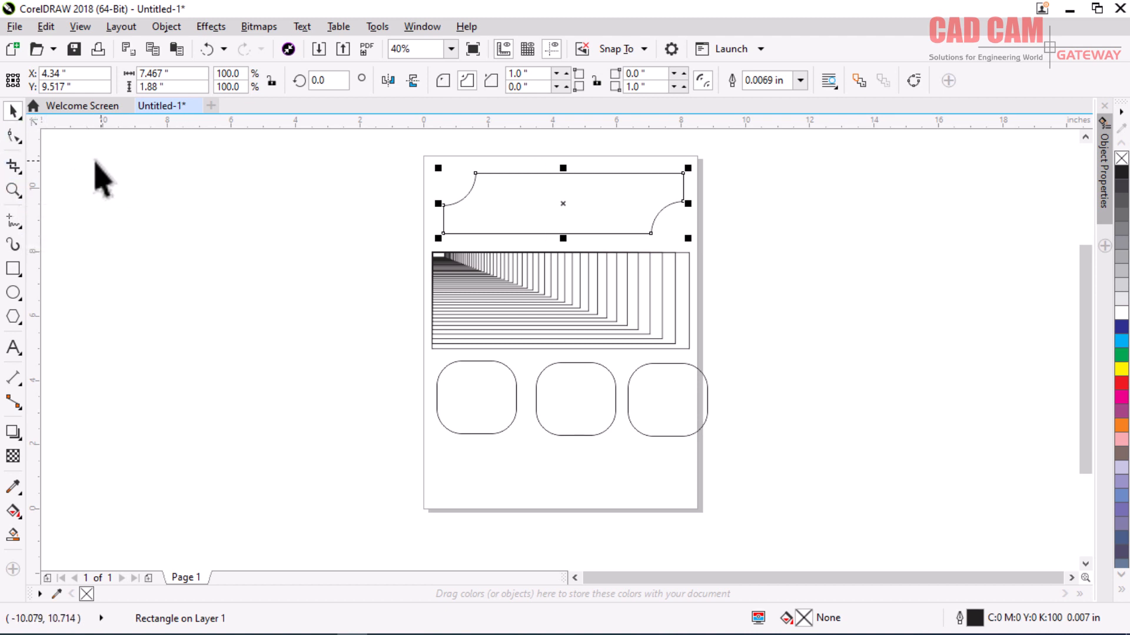
click(12, 189)
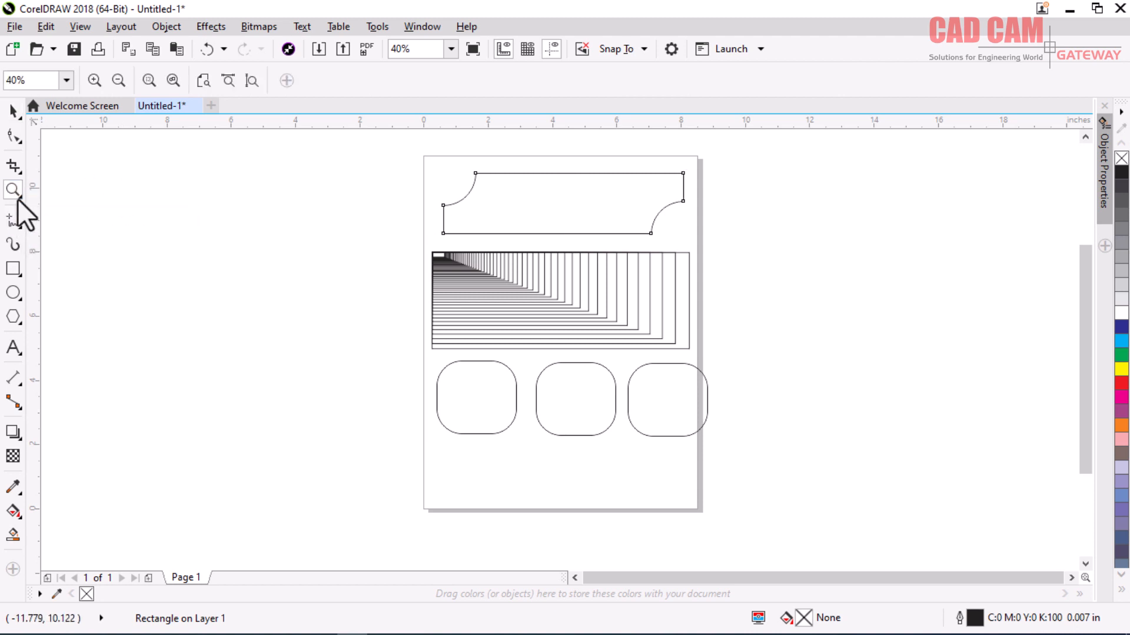
drag(428, 158, 705, 249)
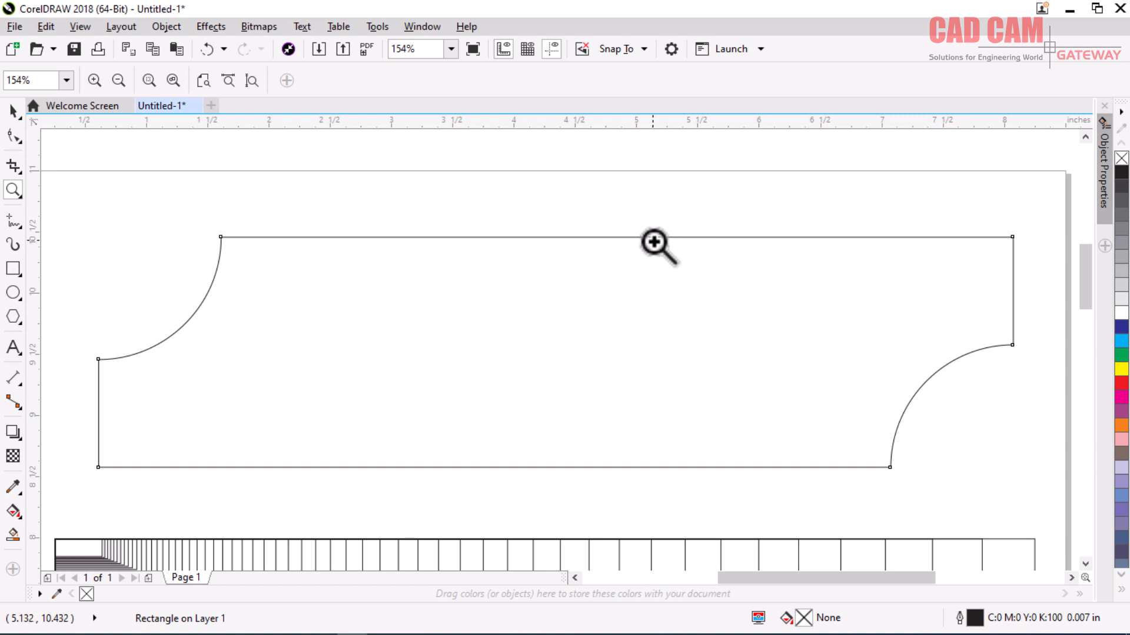
shift+click(655, 243)
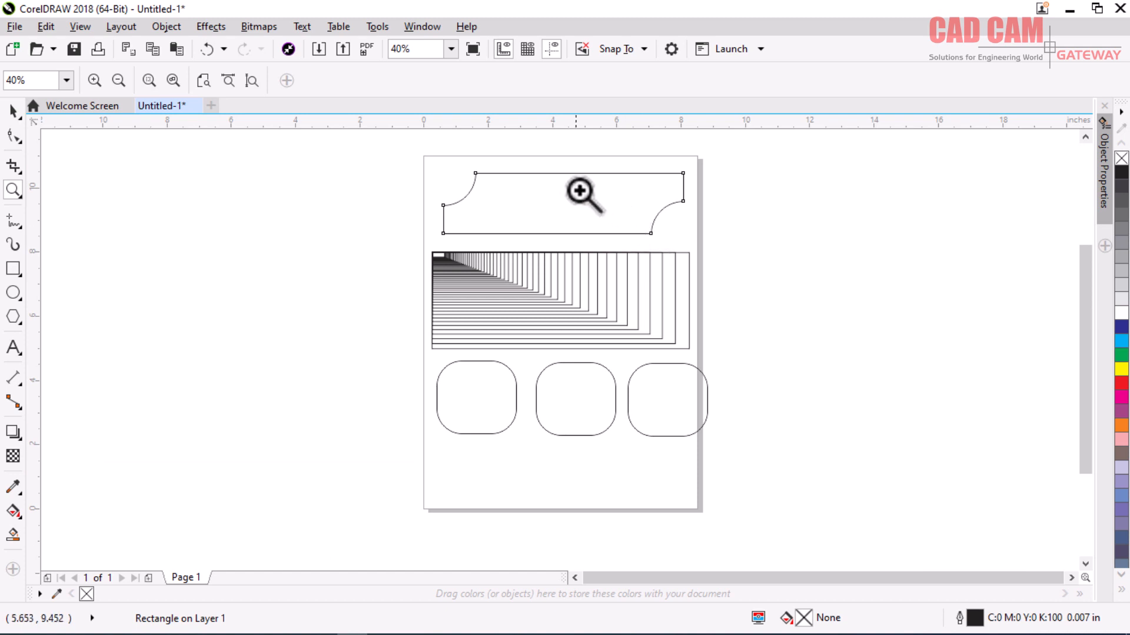
click(538, 198)
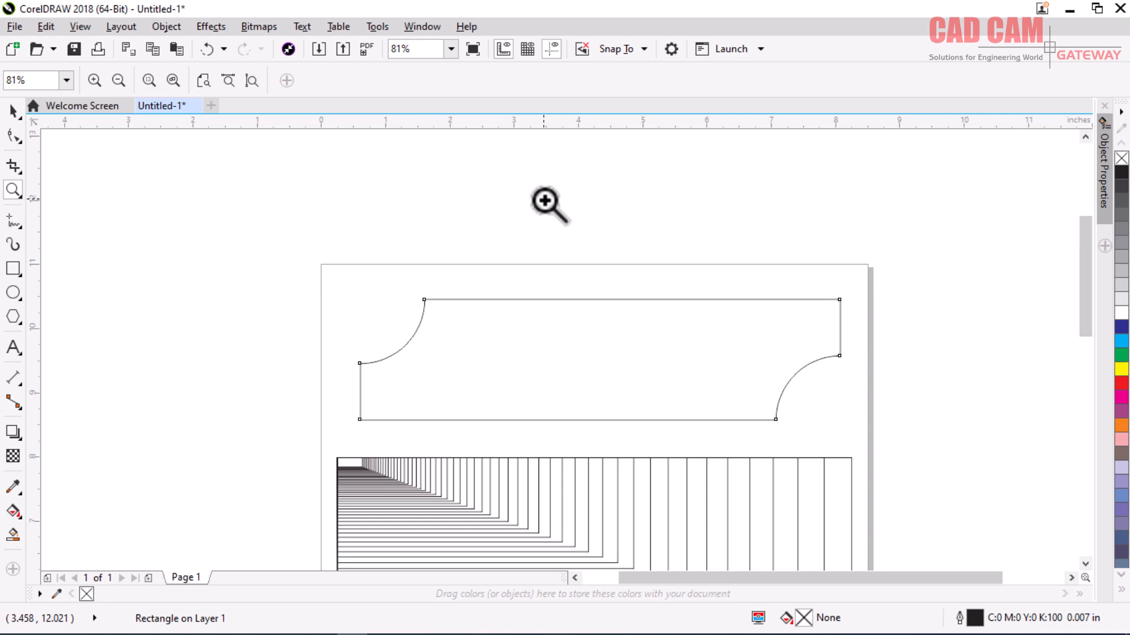
shift+click(546, 202)
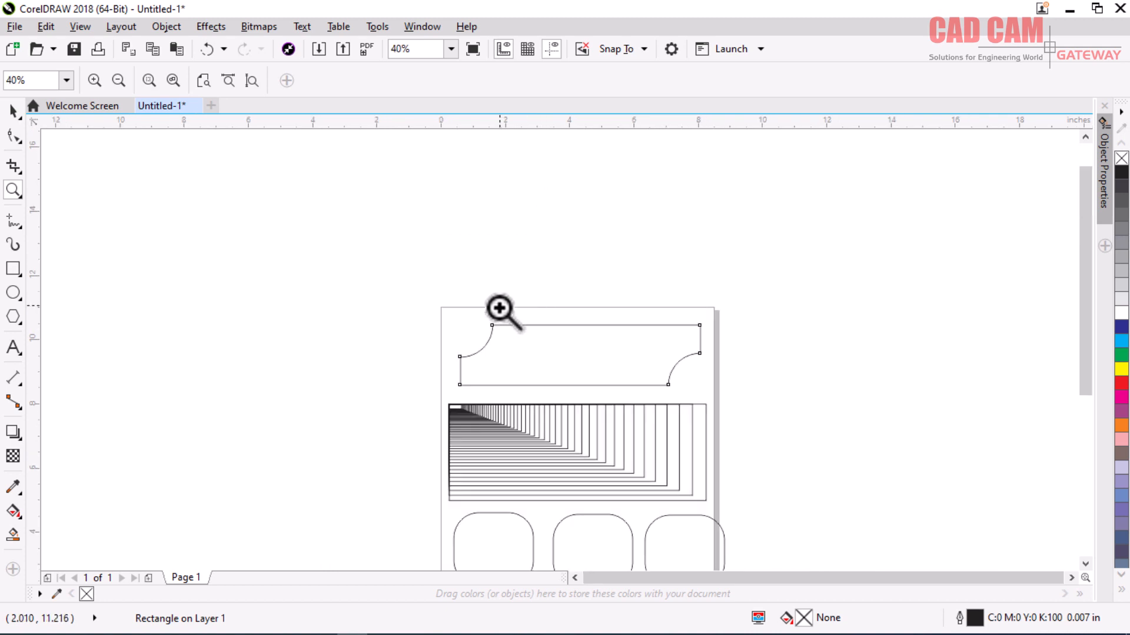
drag(437, 307, 719, 410)
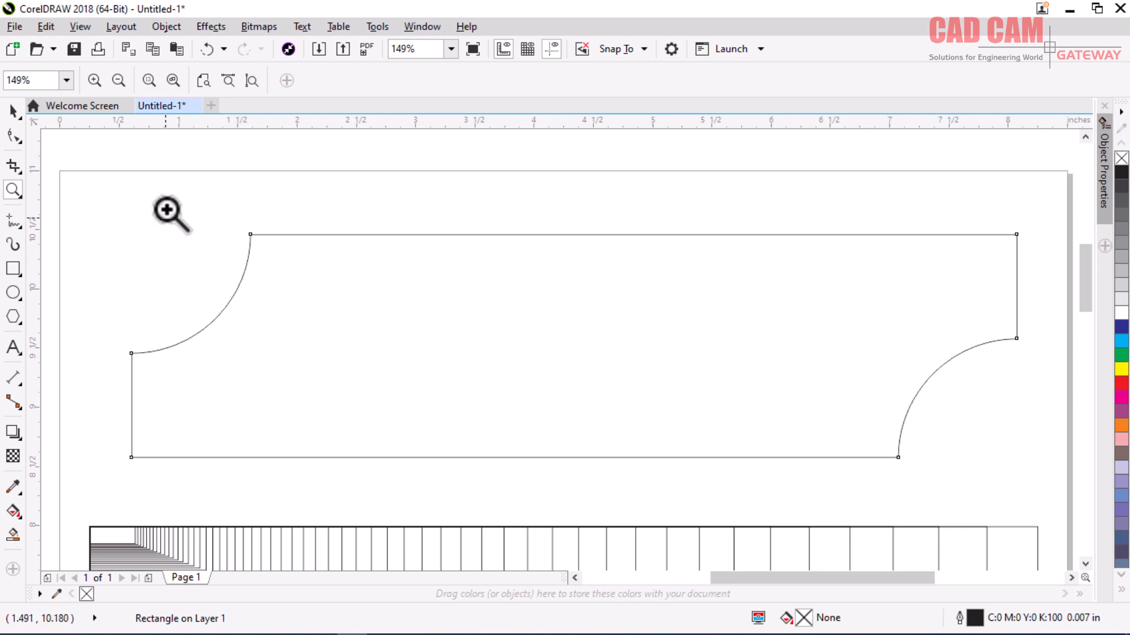
click(12, 110)
click(295, 228)
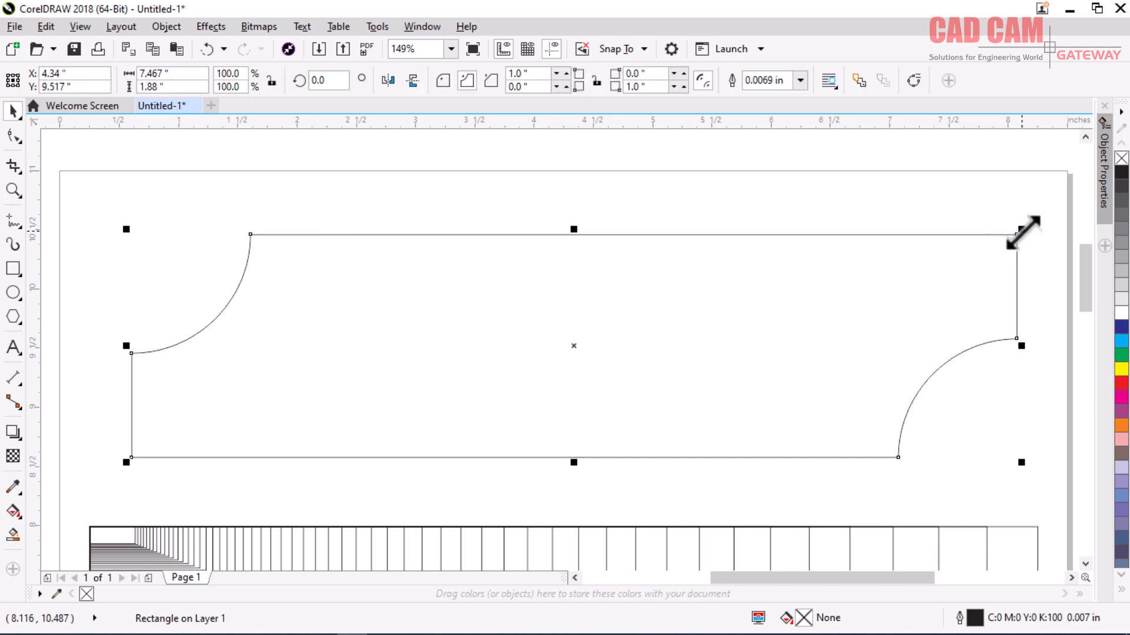
drag(1022, 232, 1012, 242)
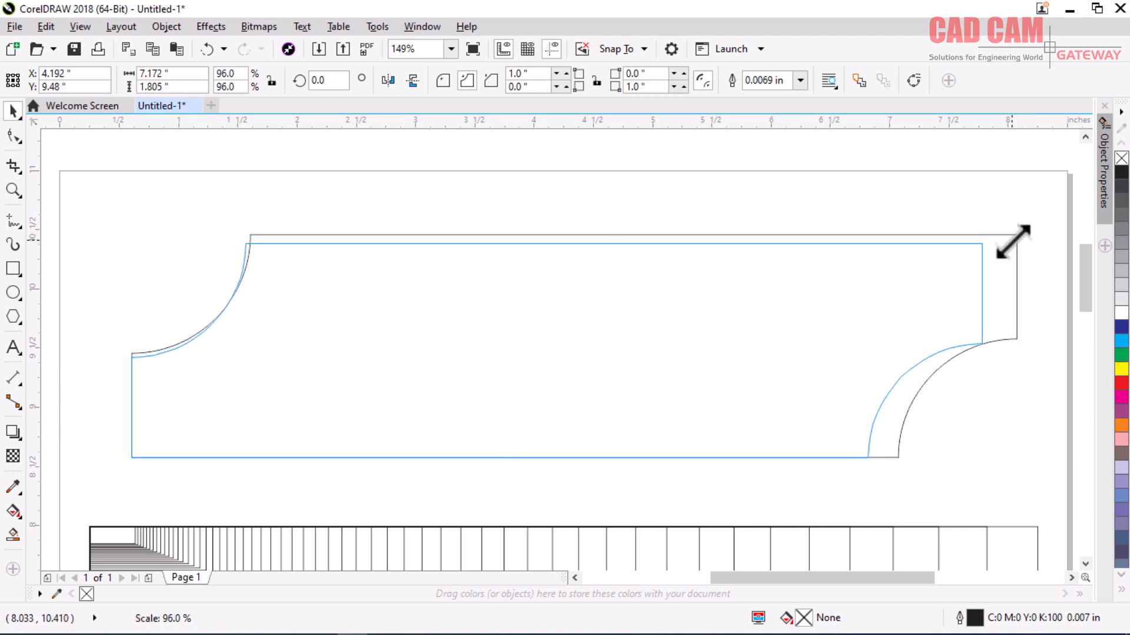
key(shift)
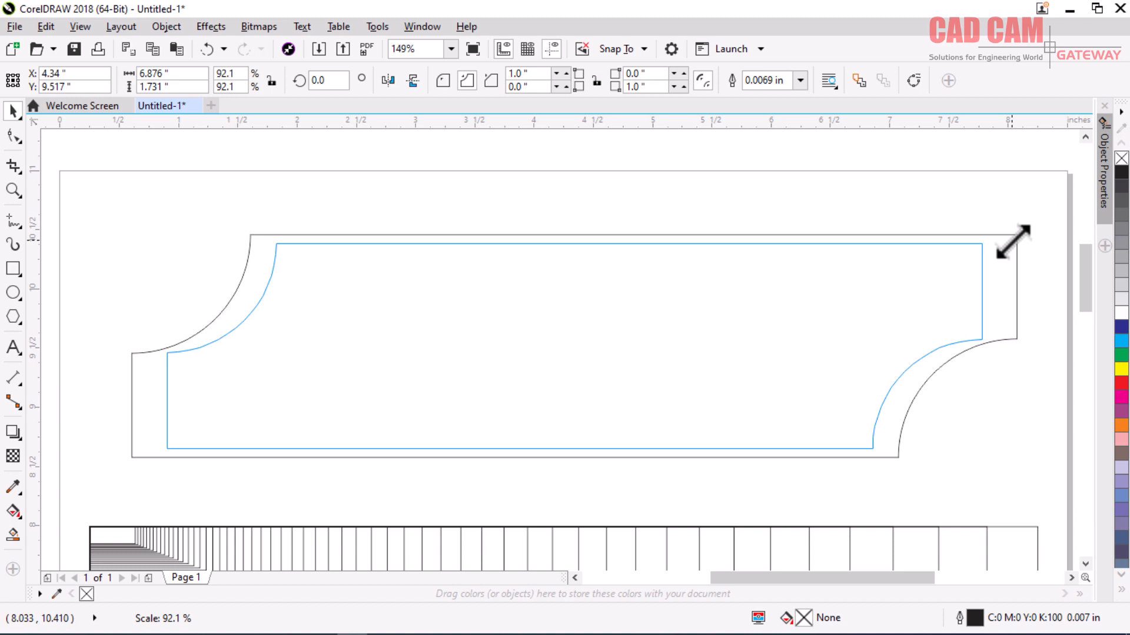
drag(1012, 241, 1012, 241)
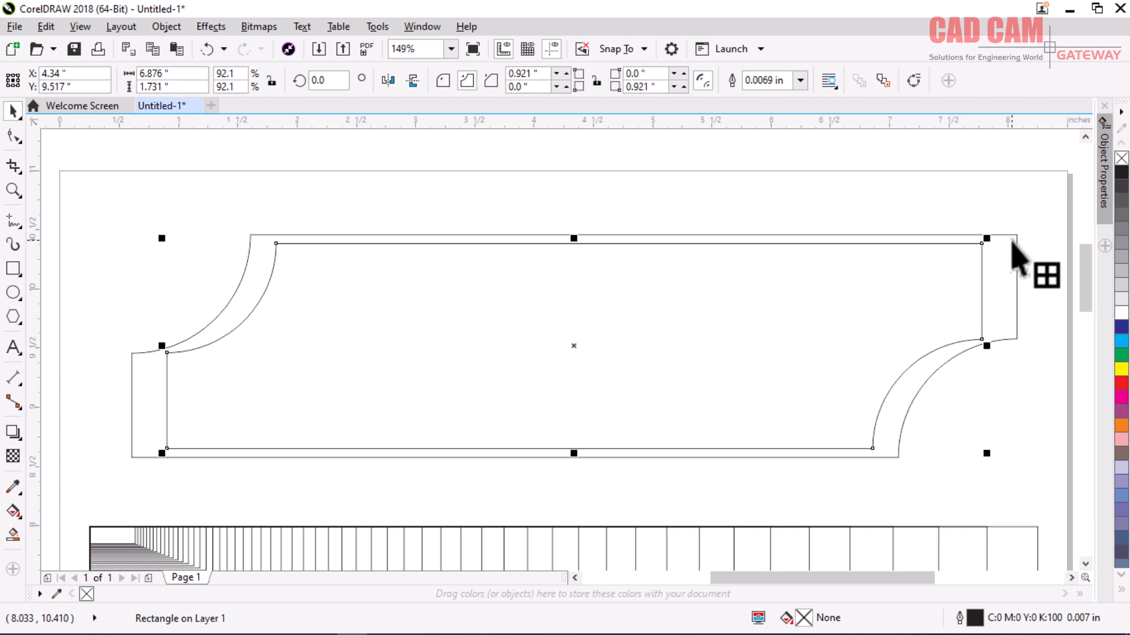
- Repeat the centred, scaled duplicate of the scalloped rectangle until the innermost copy is about 1.84 by 0.46 inches
key(ctrl+r)
key(ctrl+r)
key(ctrl+r)
key(ctrl+r)
key(ctrl+r)
key(ctrl+r)
key(ctrl+r)
key(ctrl+r)
key(ctrl+r)
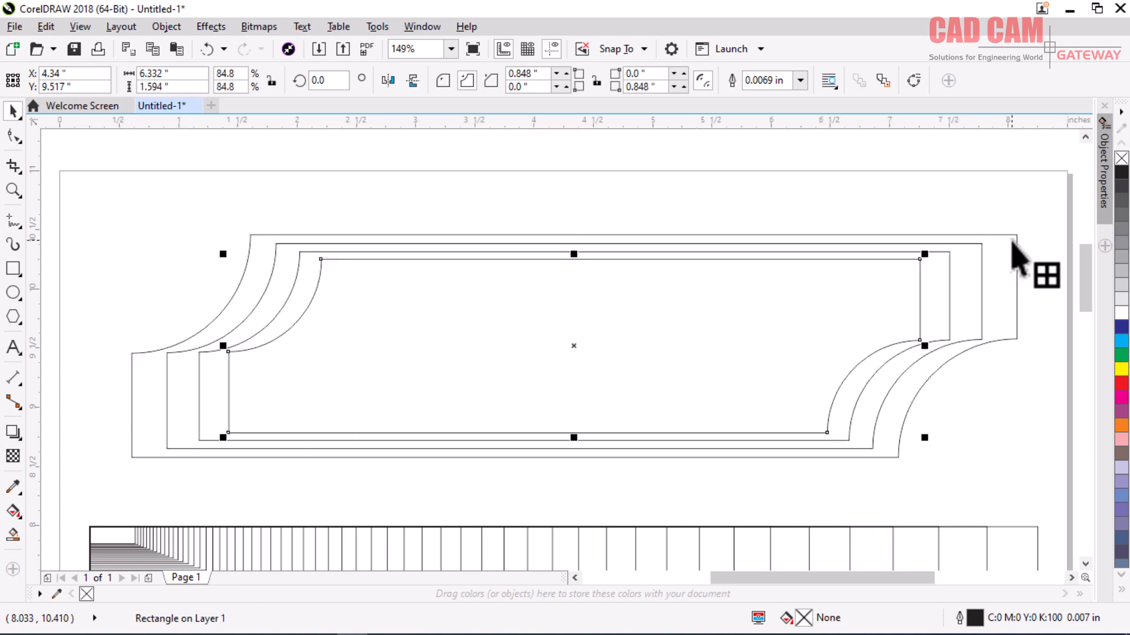
key(ctrl+r)
key(ctrl+r)
key(ctrl+r)
key(ctrl+r)
key(ctrl+r)
key(ctrl+r)
key(ctrl+r)
key(ctrl+r)
key(ctrl+r)
key(ctrl+r)
key(ctrl+r)
key(ctrl+r)
key(ctrl+r)
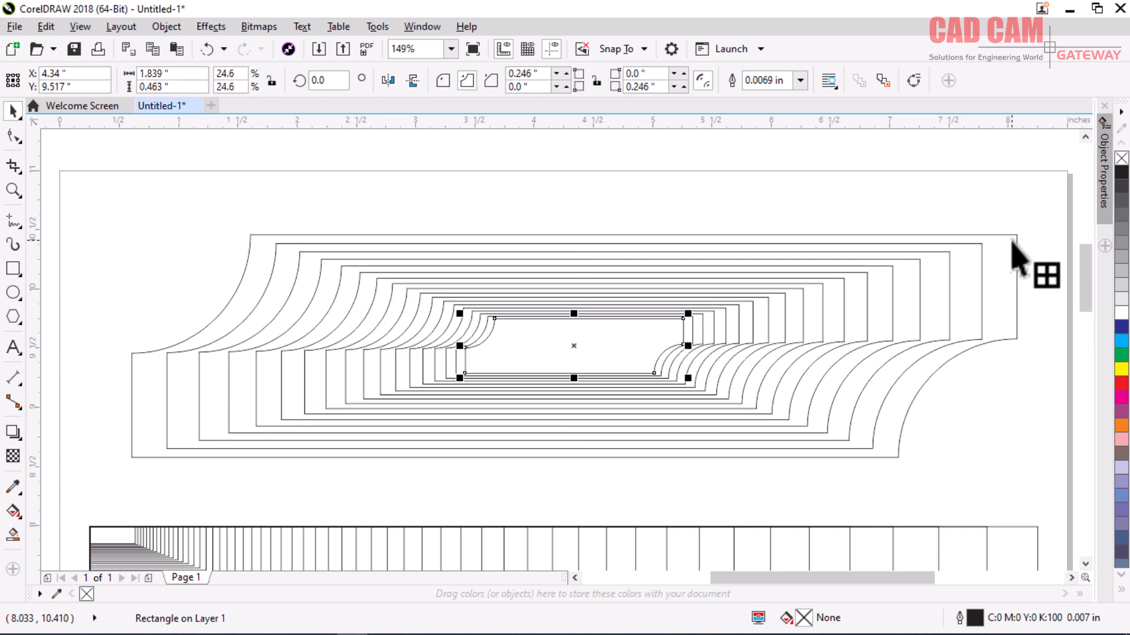
- Continue repeating the centred, scaled duplicate of the scalloped rectangle until the innermost copy is about 0.35 by 0.09 inches
key(ctrl+r)
key(ctrl+r)
key(ctrl+r)
key(ctrl+r)
key(ctrl+r)
key(ctrl+r)
key(ctrl+r)
key(ctrl+r)
key(ctrl+r)
key(ctrl+r)
key(ctrl+r)
key(ctrl+r)
key(ctrl+r)
key(ctrl+r)
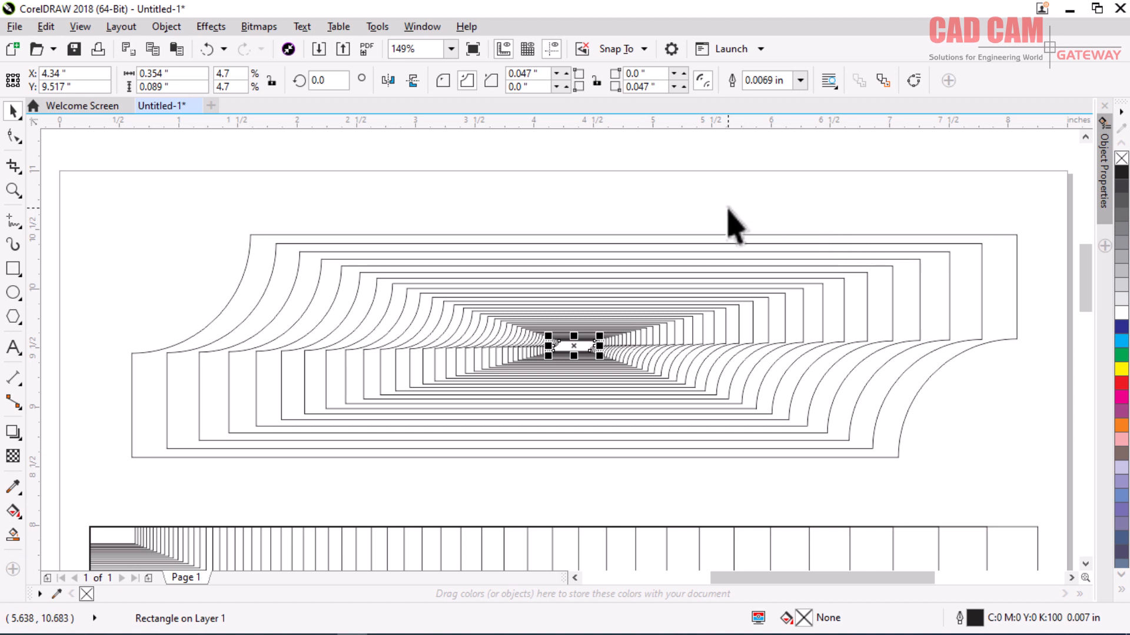
- Shrink the middle rounded rectangle towards its lower-right corner to about 1.64 by 1.5 inches
scroll(729, 223, down, 2)
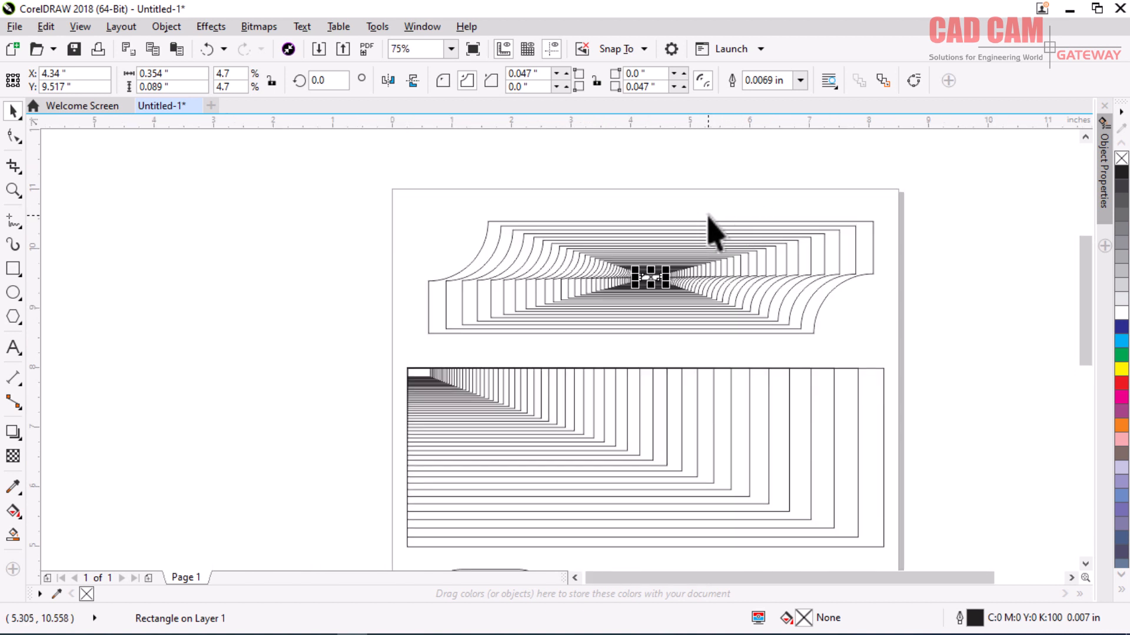
scroll(683, 198, down, 6)
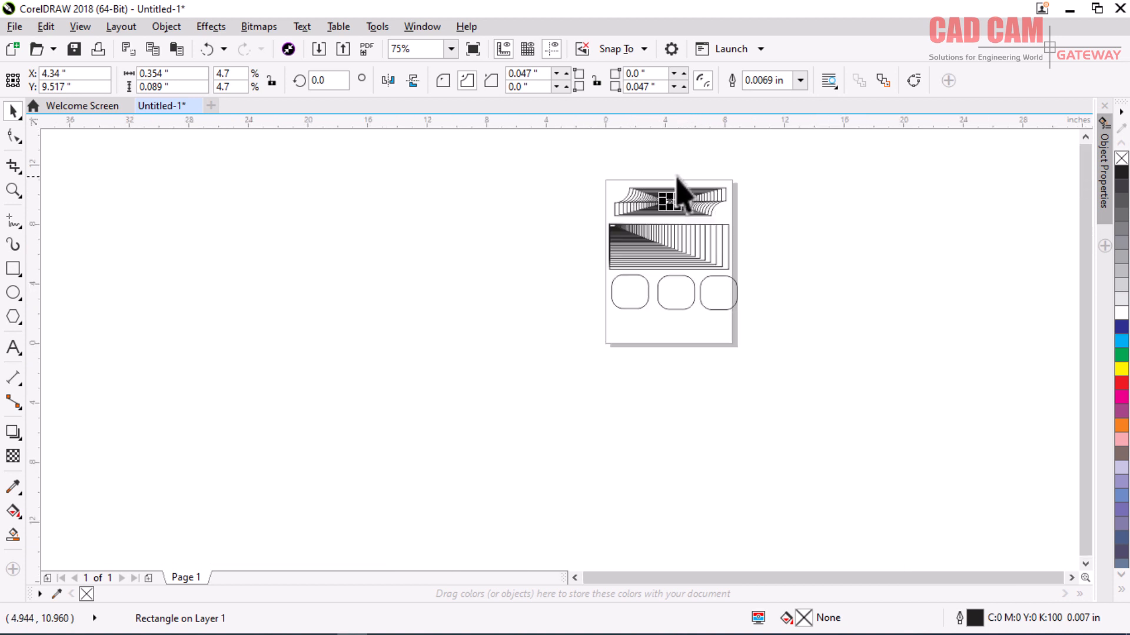
scroll(747, 221, up, 4)
scroll(751, 232, down, 2)
scroll(777, 273, up, 4)
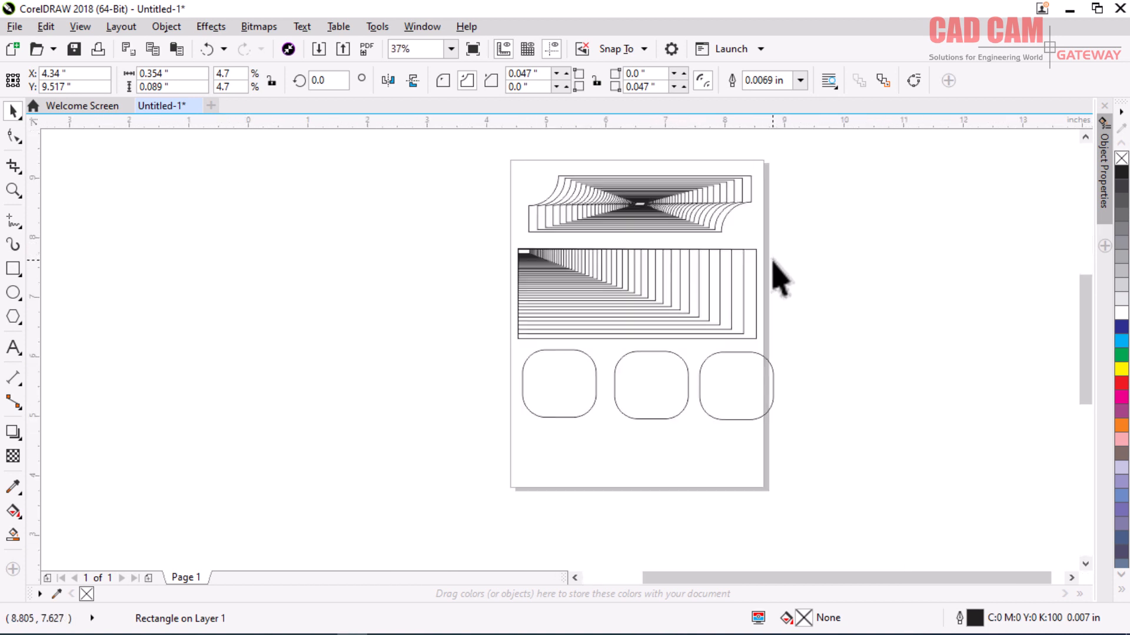
scroll(777, 274, down, 3)
scroll(744, 206, up, 3)
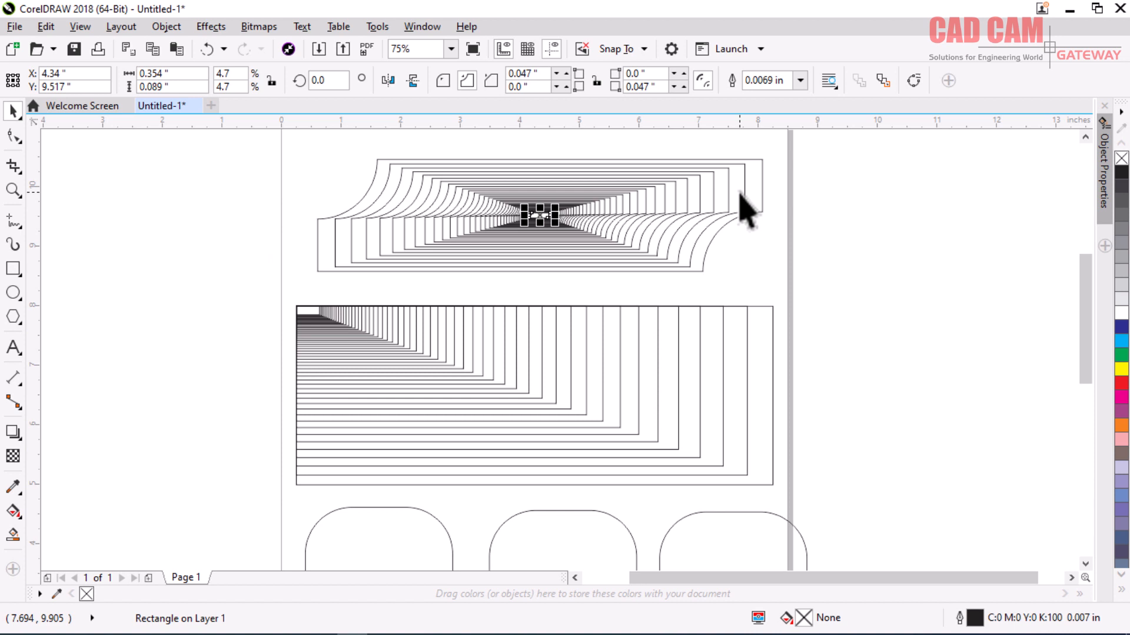
key(z)
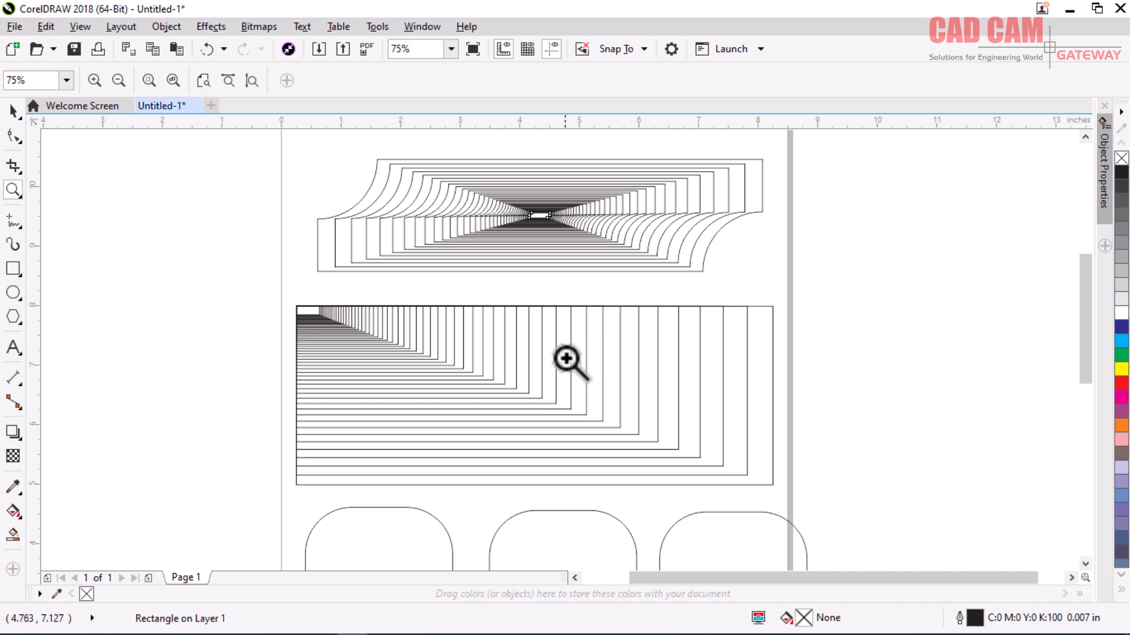
drag(482, 500, 647, 559)
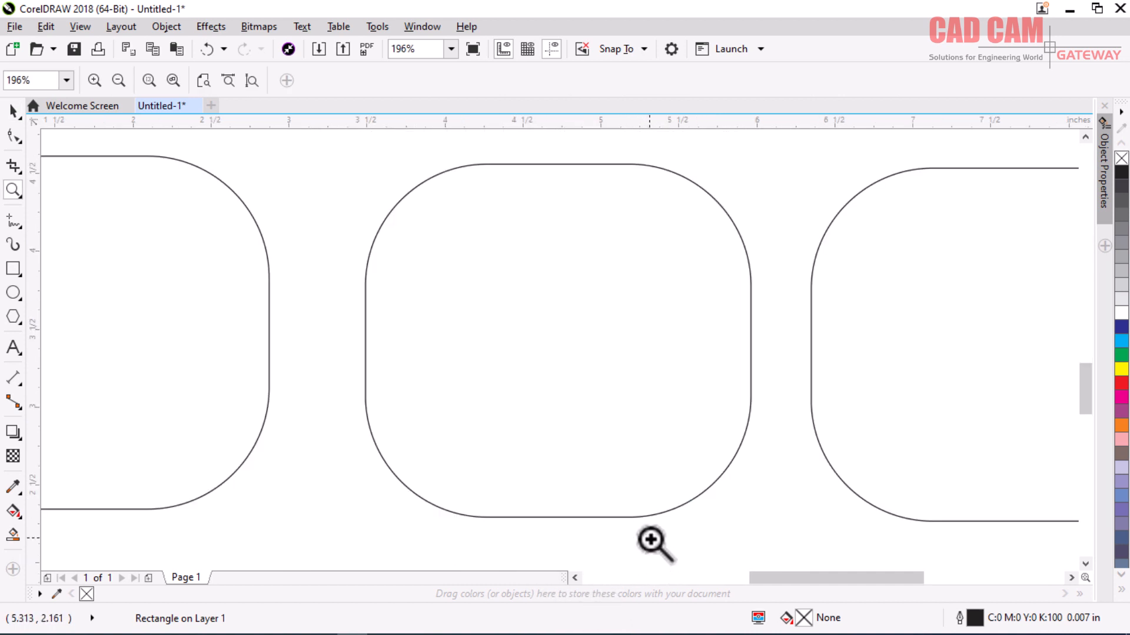
click(12, 111)
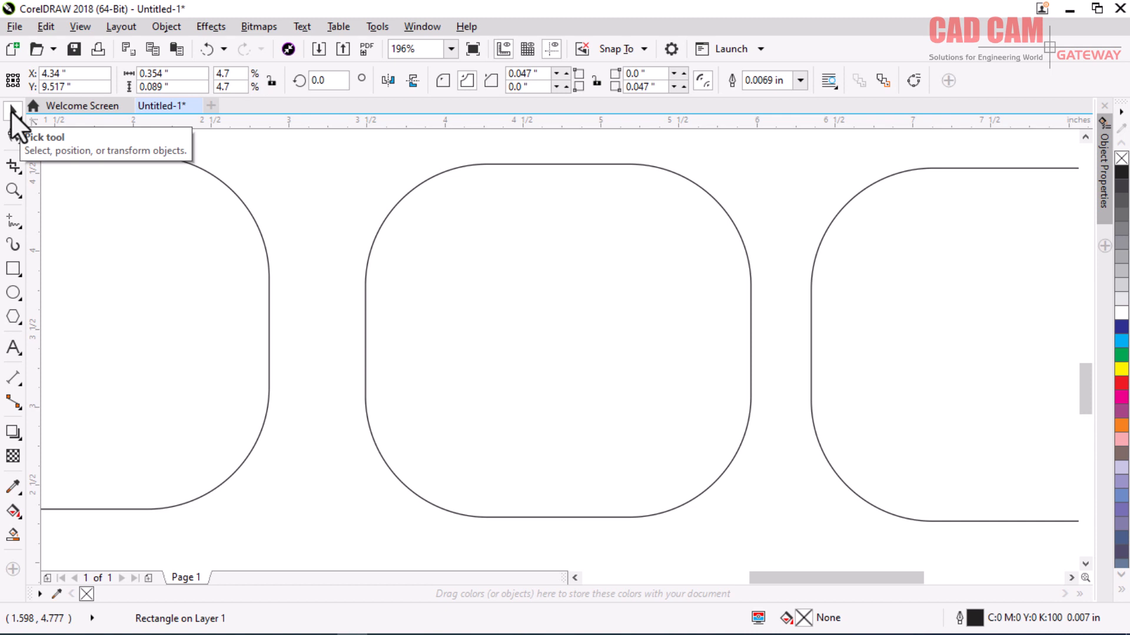
click(414, 188)
drag(361, 158, 494, 269)
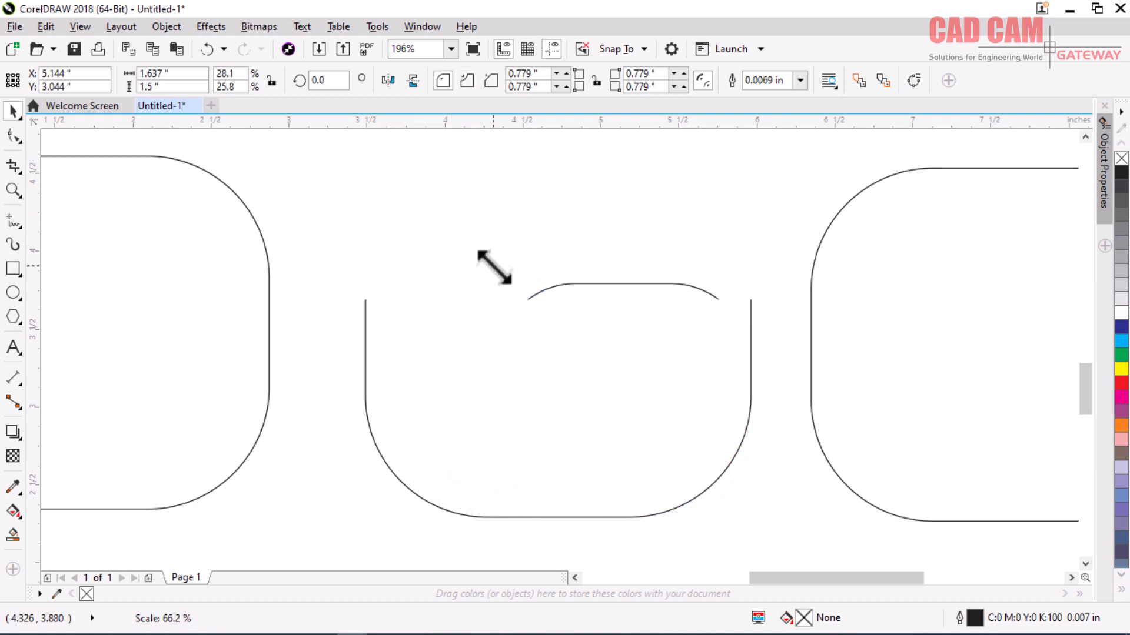
- Undo the resizing of the middle rounded rectangle and redo it
click(51, 30)
click(61, 51)
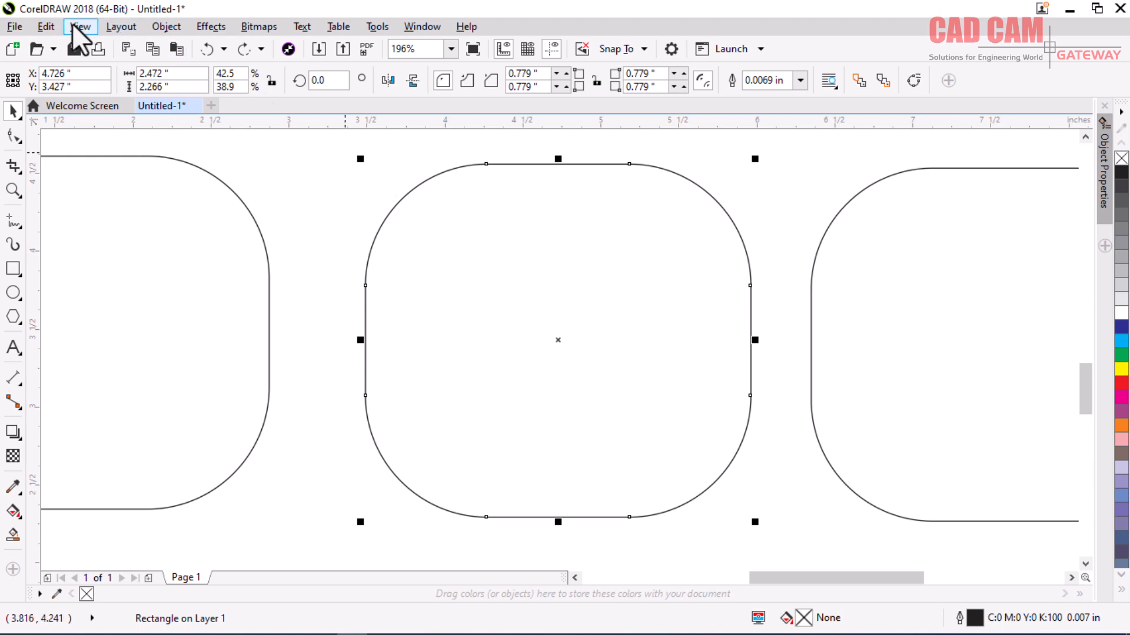
click(47, 26)
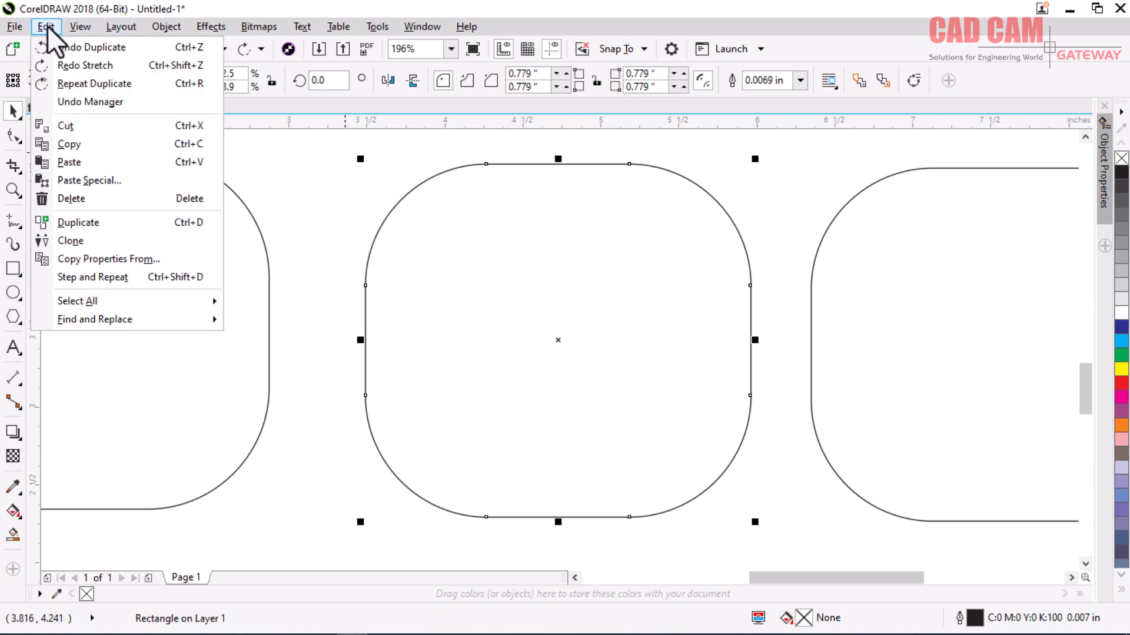
click(63, 69)
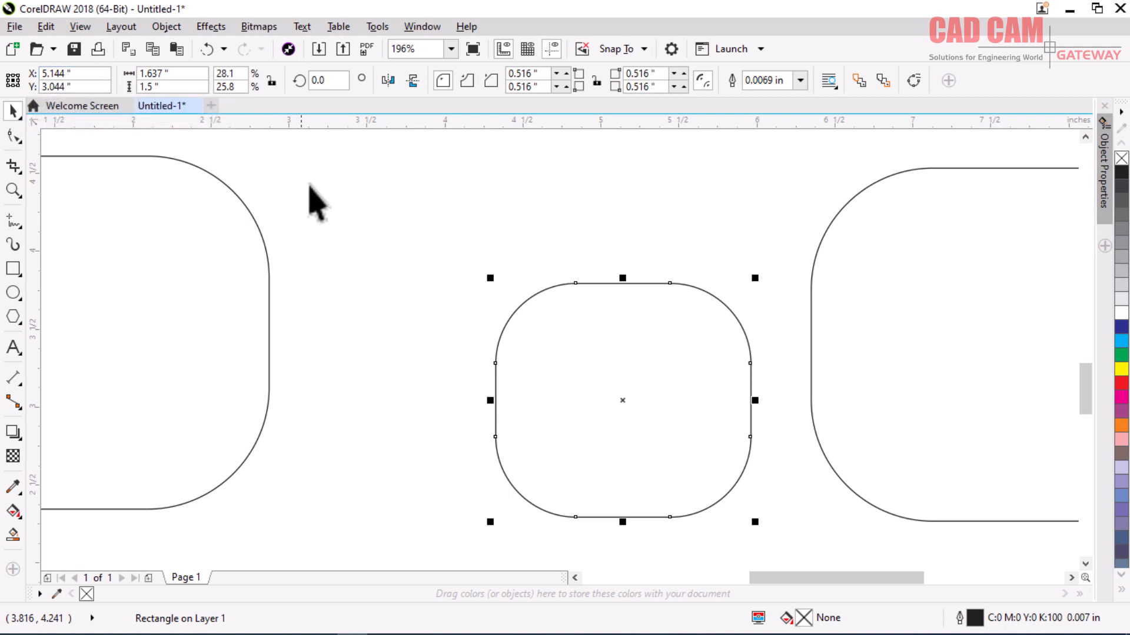
- Draw a rectangle about 2.07 by 1.2 inches in the empty area well to the left of the page
scroll(477, 258, down, 10)
scroll(467, 241, up, 4)
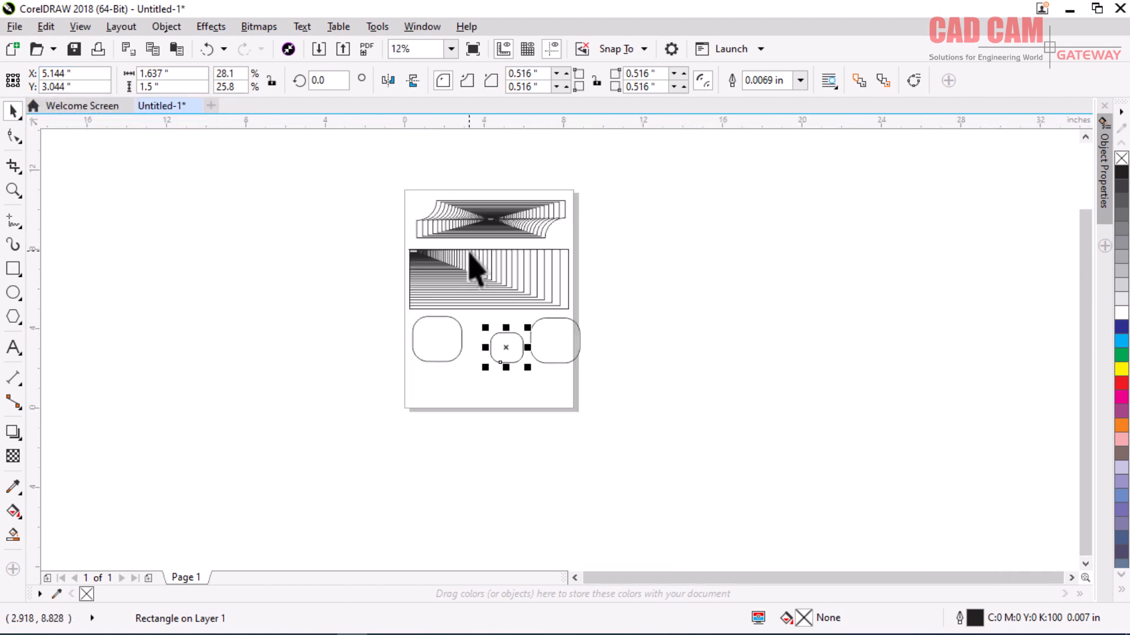
scroll(471, 250, up, 3)
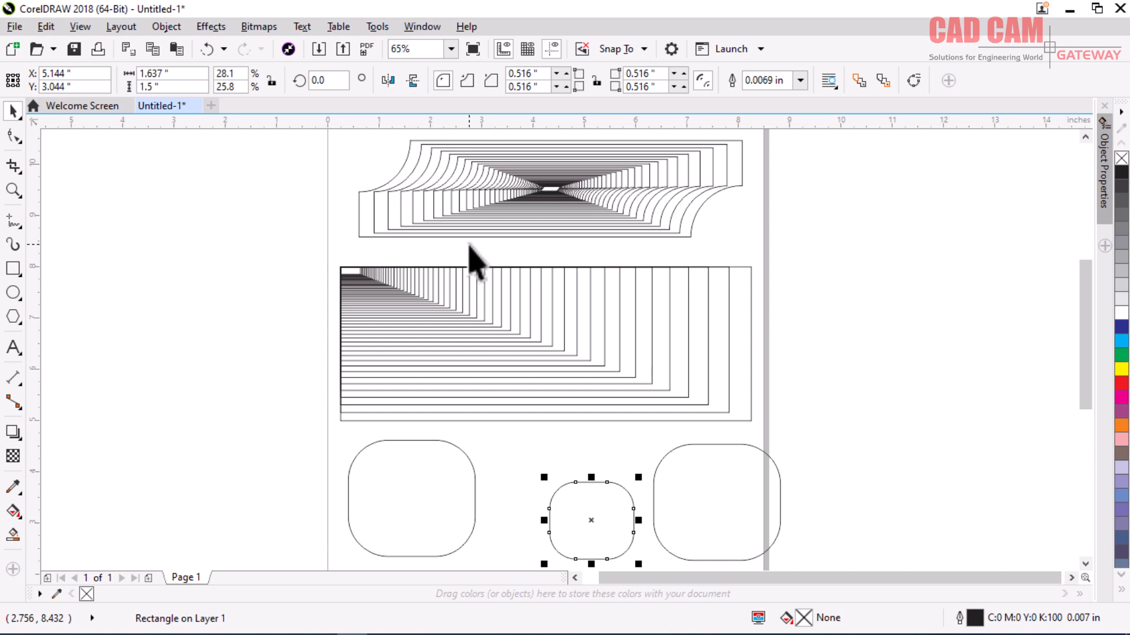
scroll(471, 254, down, 3)
click(13, 268)
drag(176, 287, 202, 301)
click(16, 110)
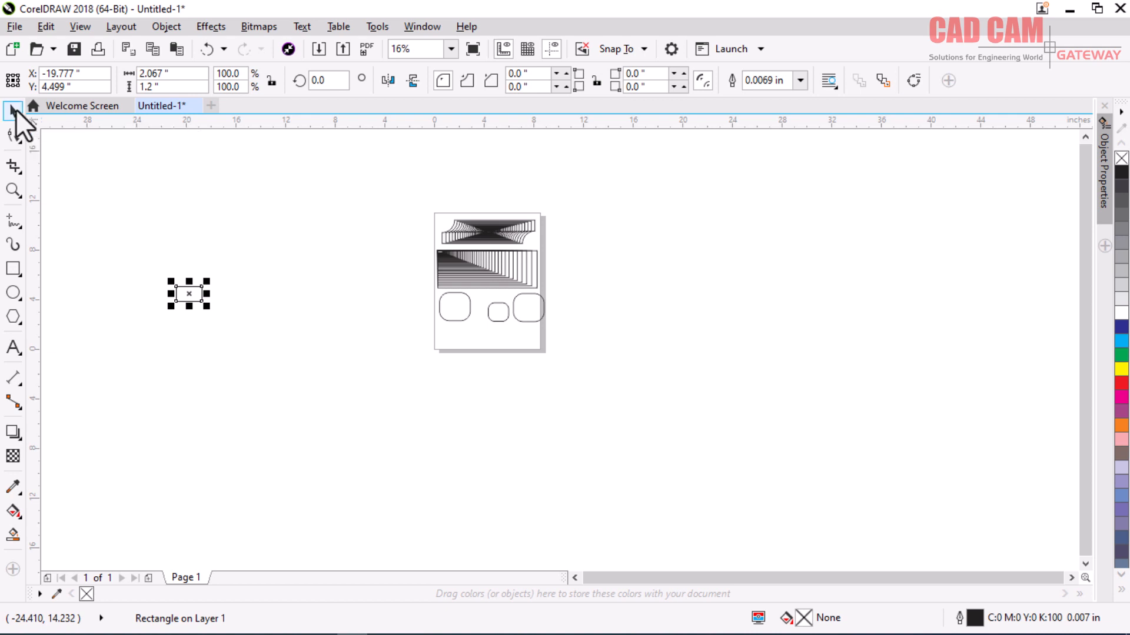
- Zoom to an area spanning the new rectangle and the page, and zoom to the selected rectangle alone
key(z)
drag(157, 204, 553, 365)
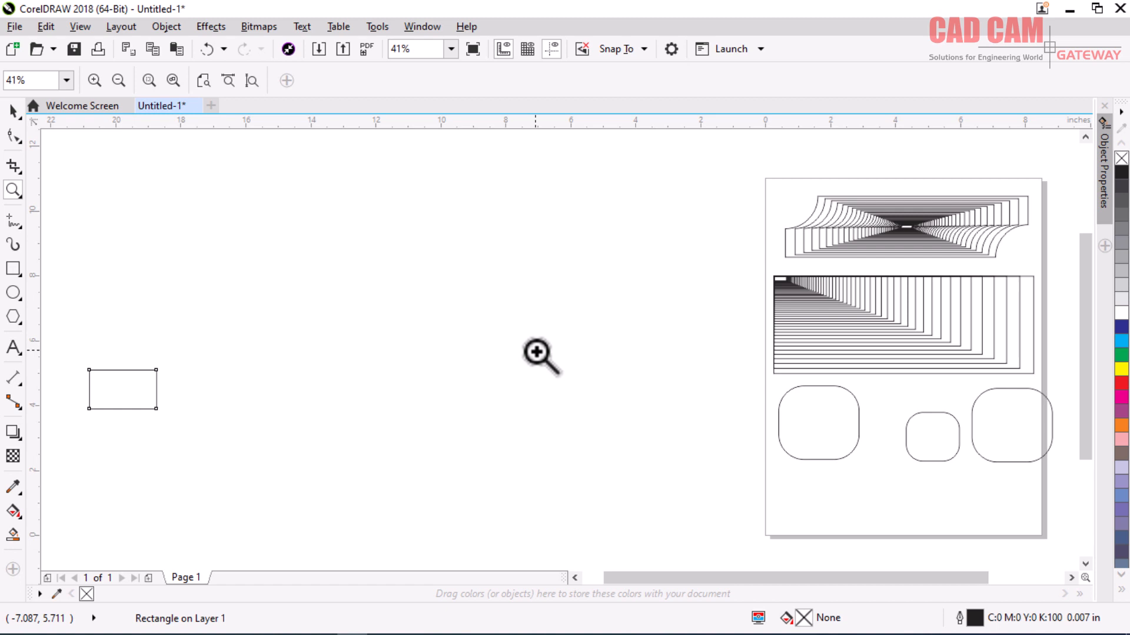
scroll(540, 356, up, 1)
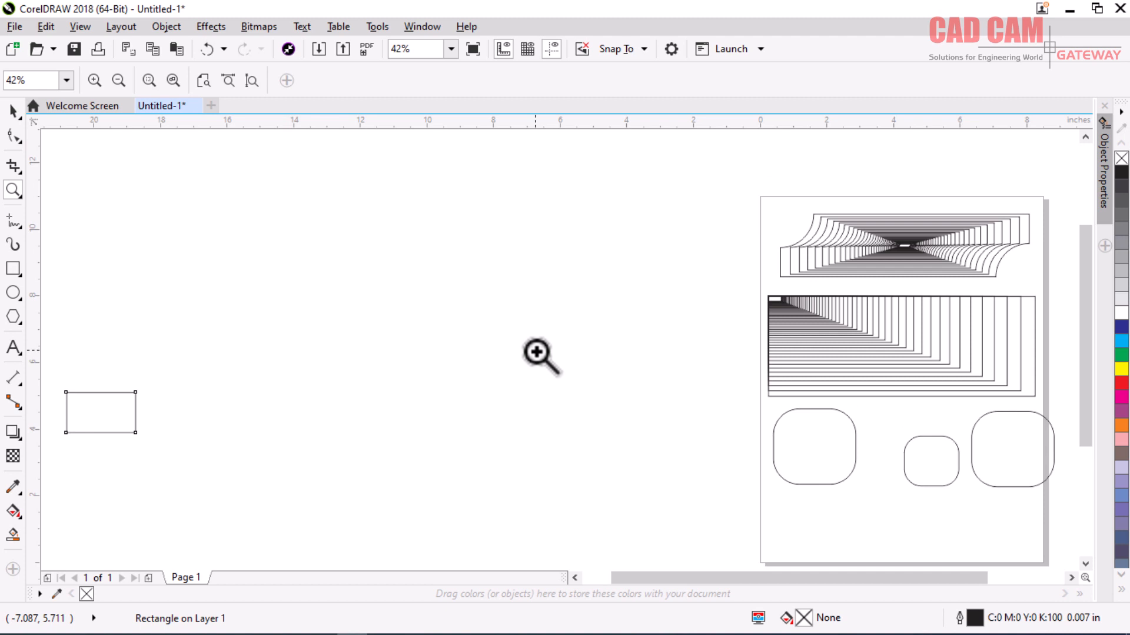
click(12, 110)
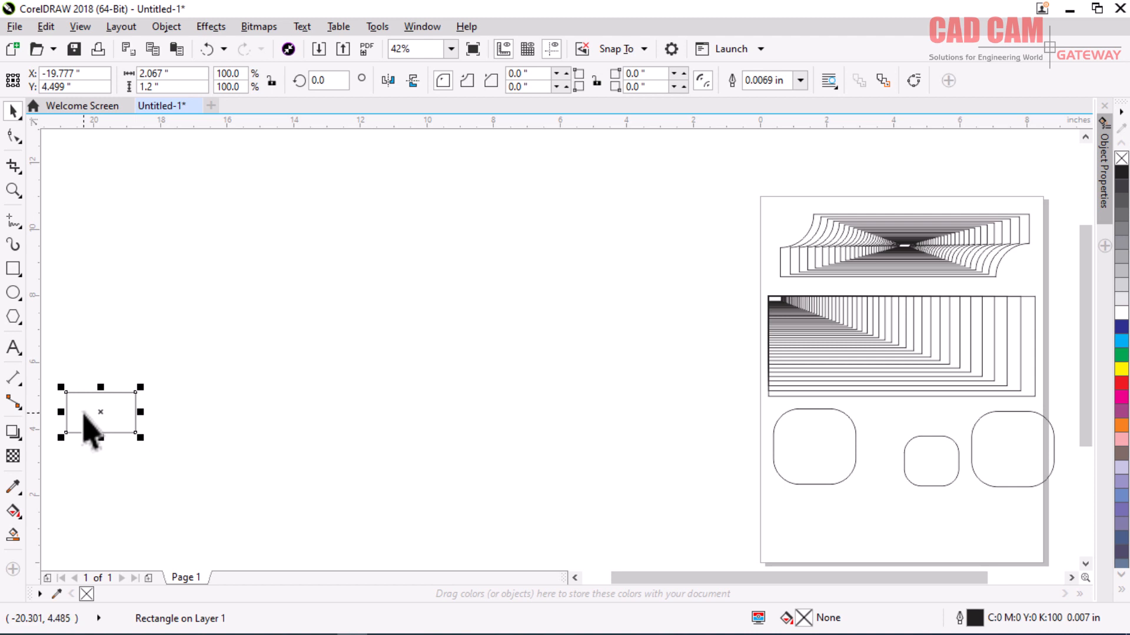
key(shift+F2)
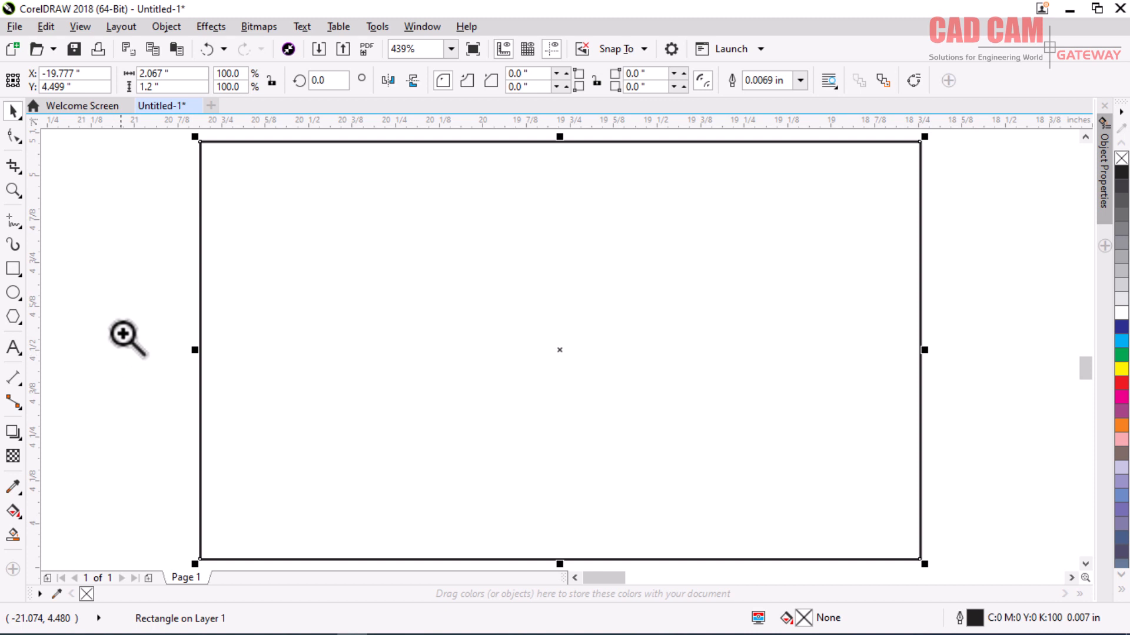
scroll(298, 341, down, 5)
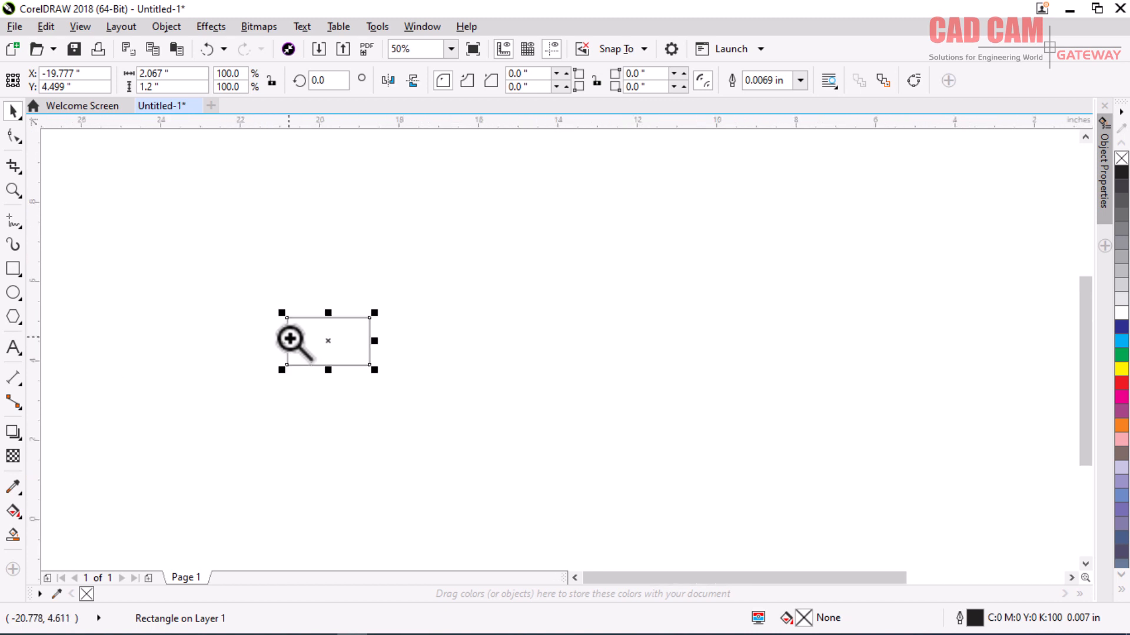
- Zoom to a selected nested copy of the plain rectangle and return to the whole-page view
click(562, 383)
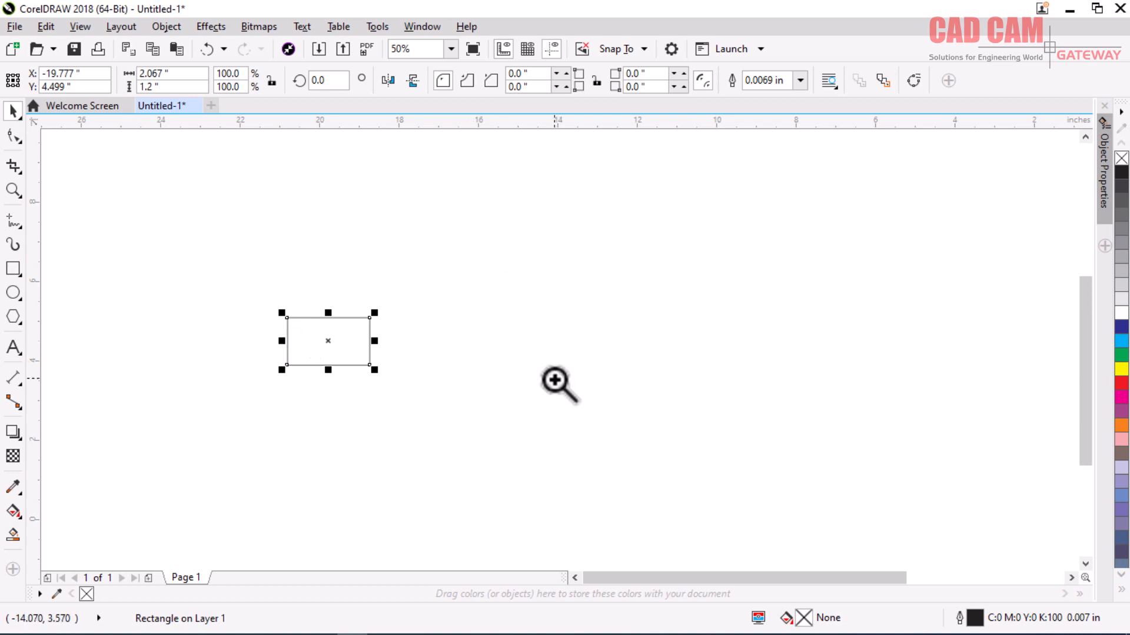
scroll(538, 372, down, 1)
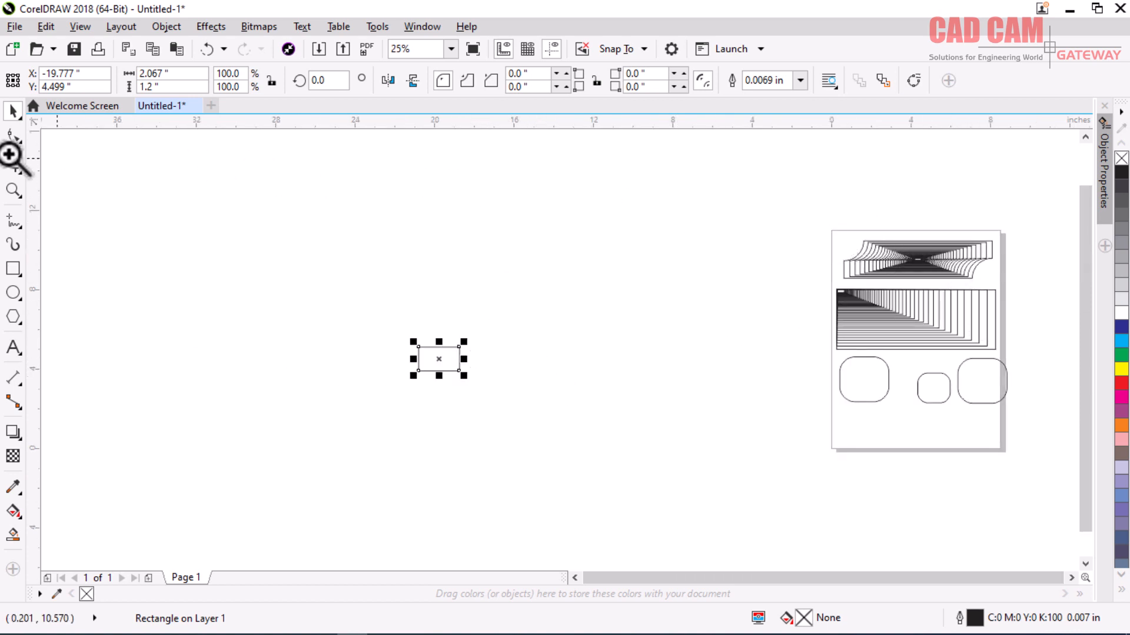
key(z)
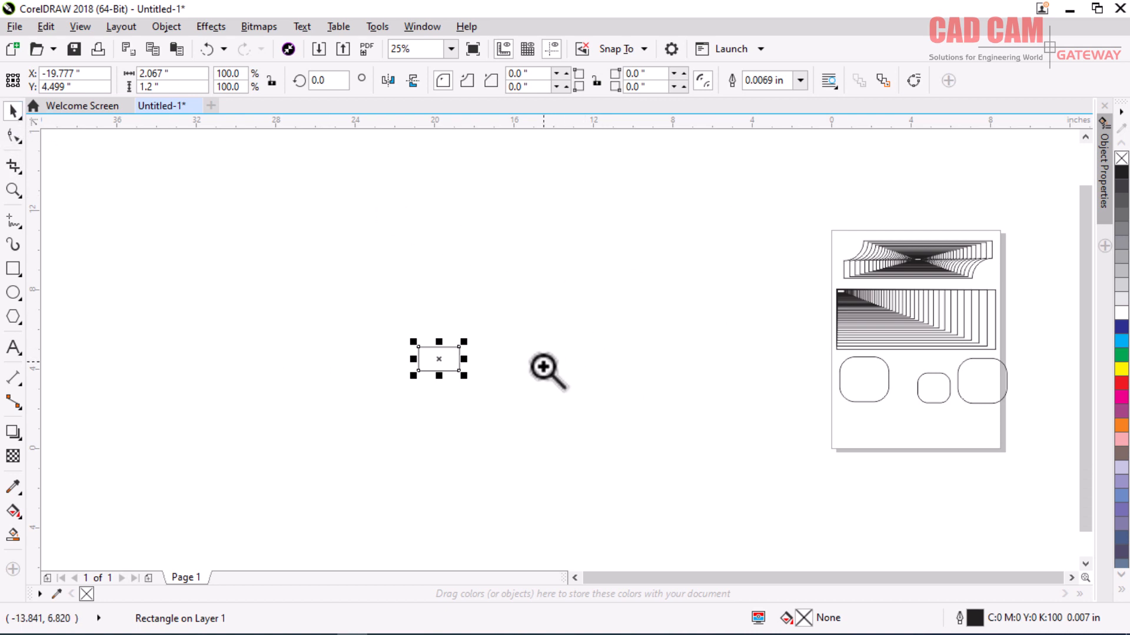
key(space)
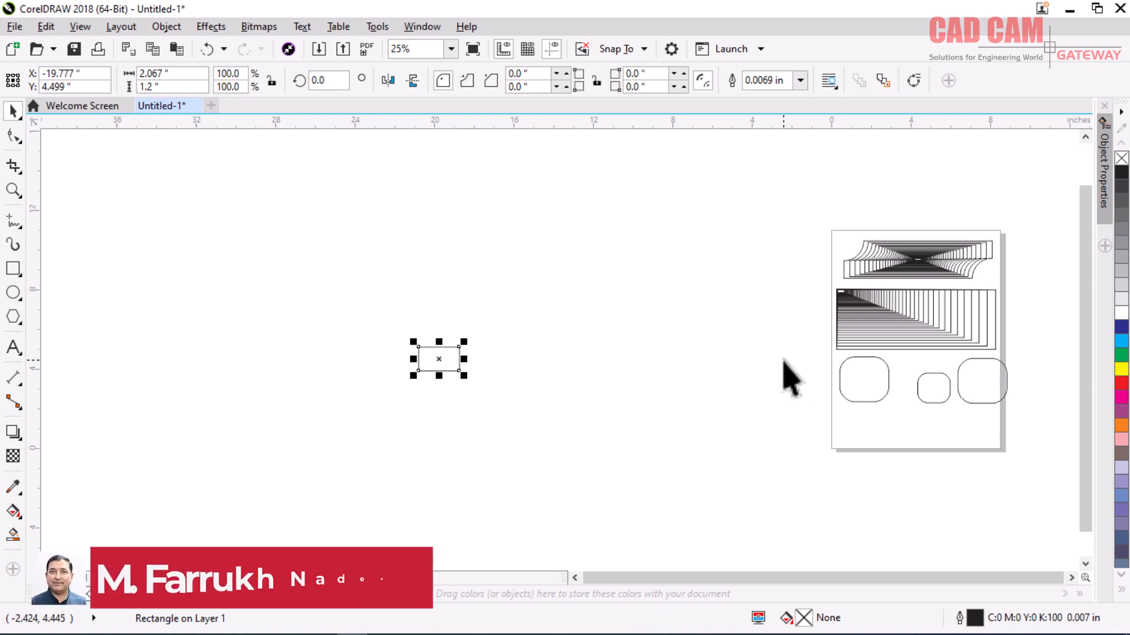
click(939, 320)
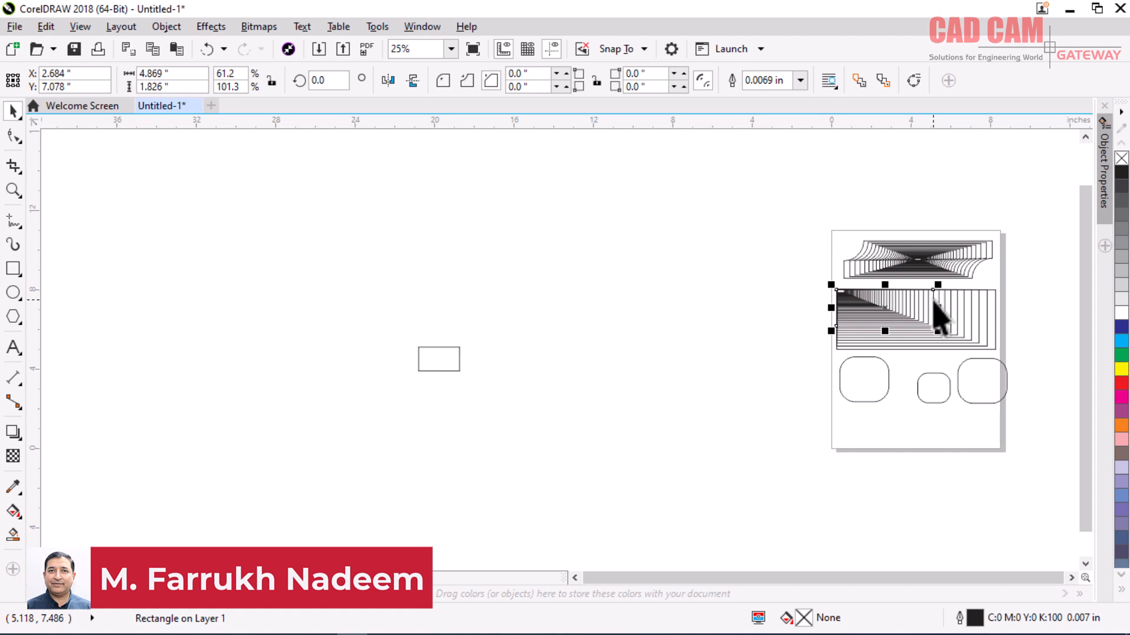
key(shift+F2)
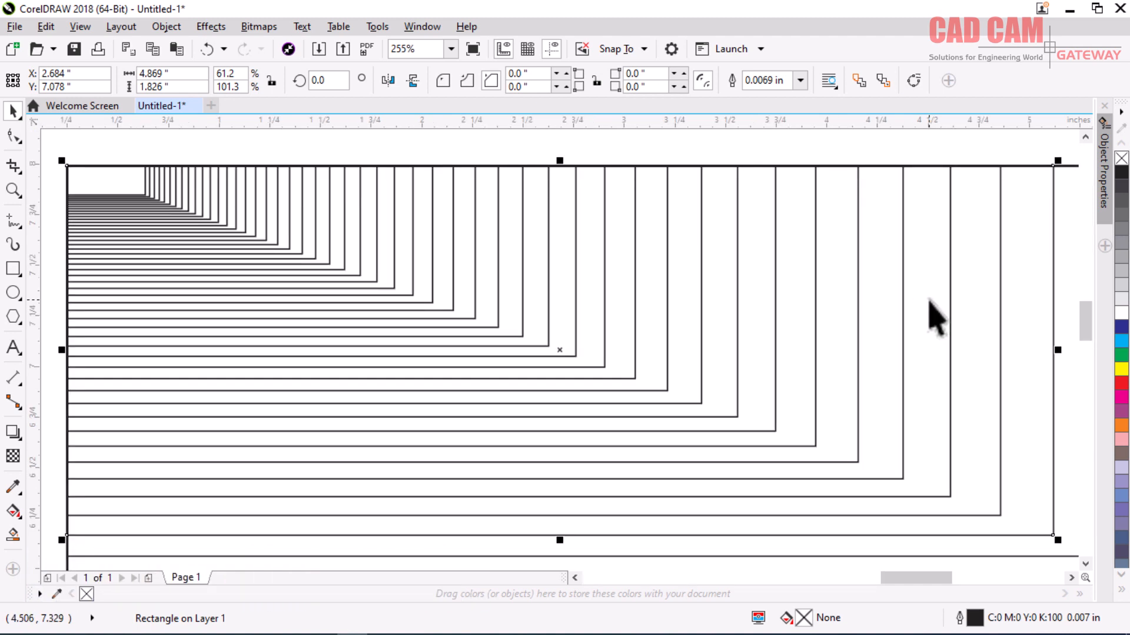
click(602, 378)
key(shift+F4)
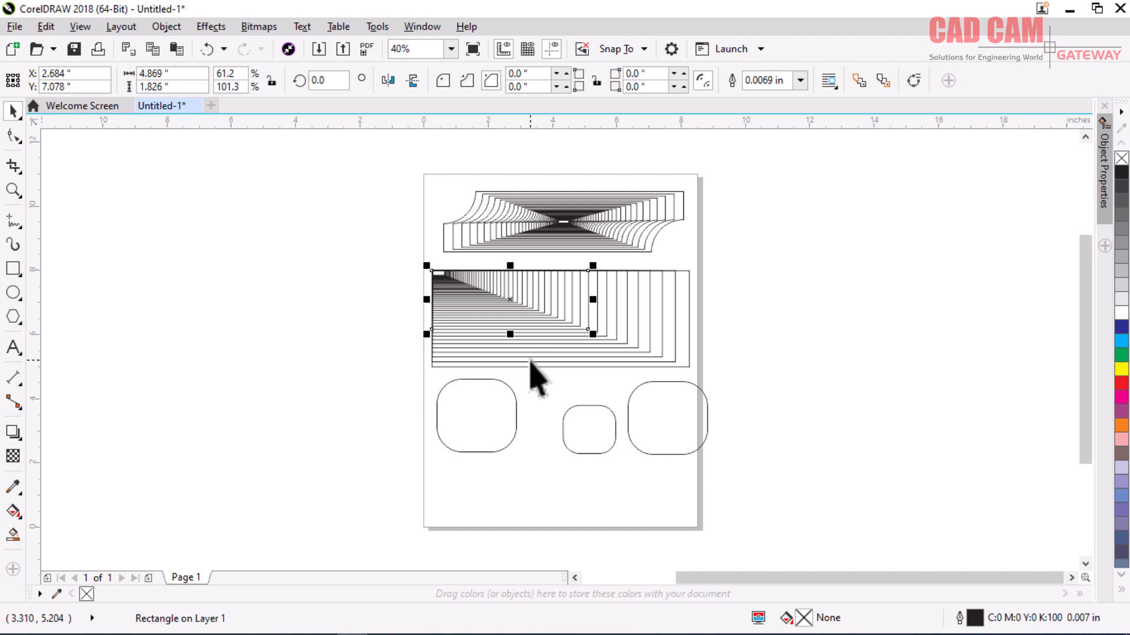
- Set the leftmost rounded rectangle's outline width to 0.1 in and thicken it to 0.25 in
click(516, 407)
click(515, 403)
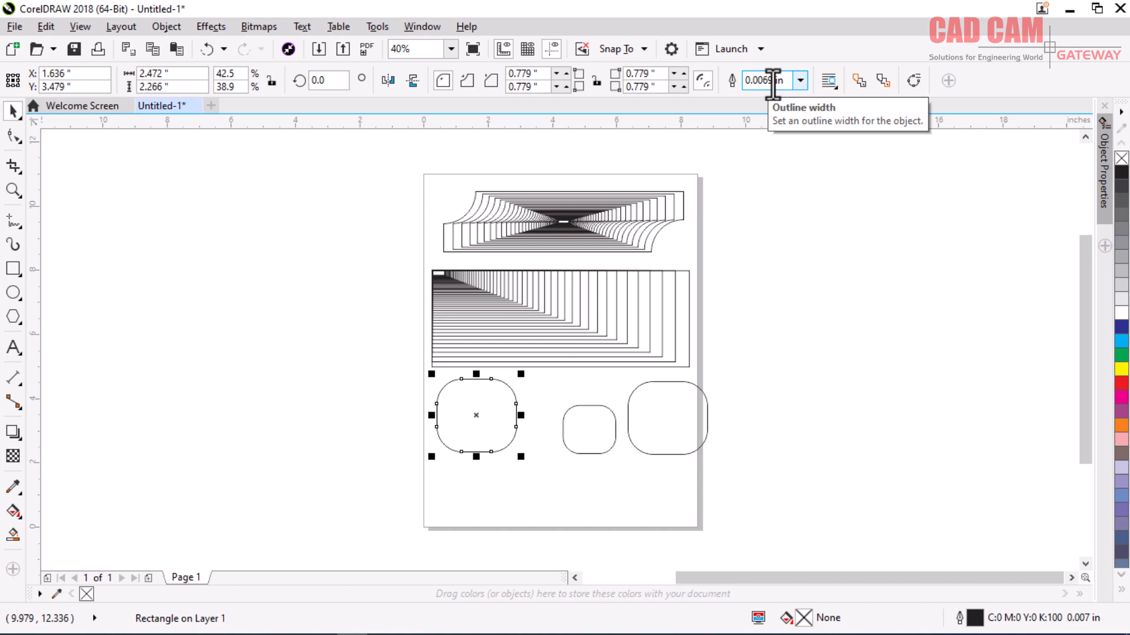
click(800, 80)
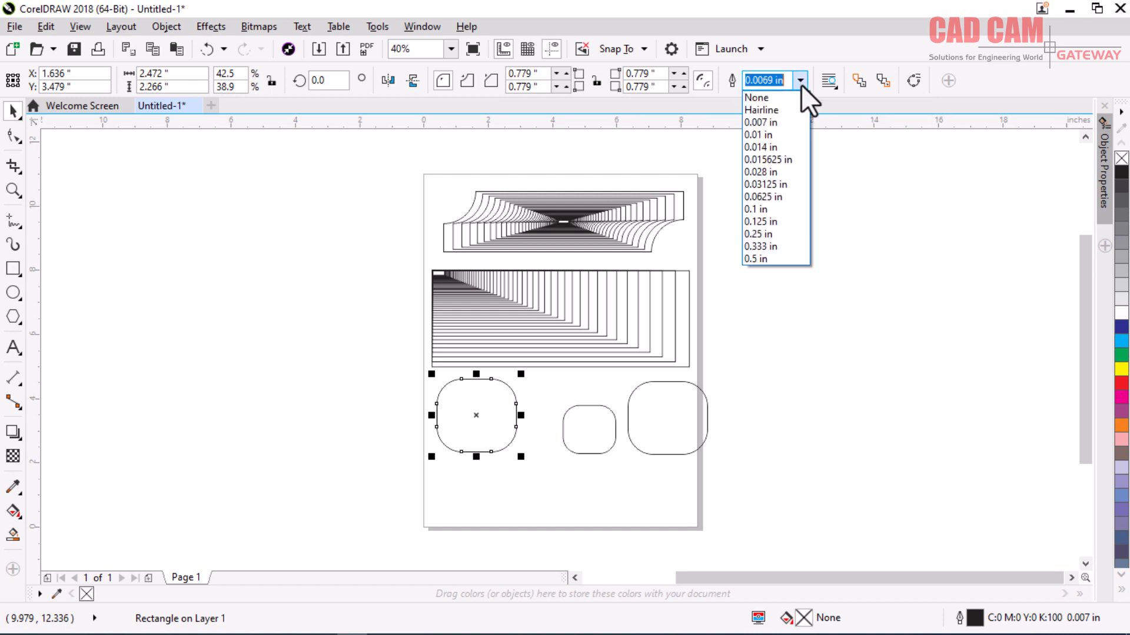
click(761, 210)
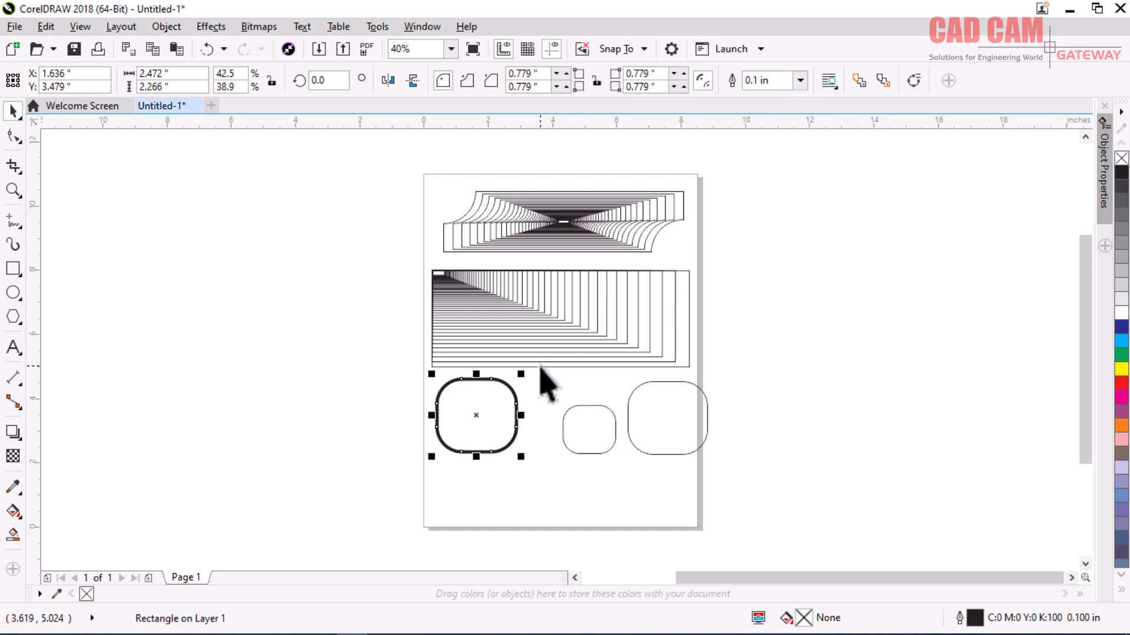
key(shift+F2)
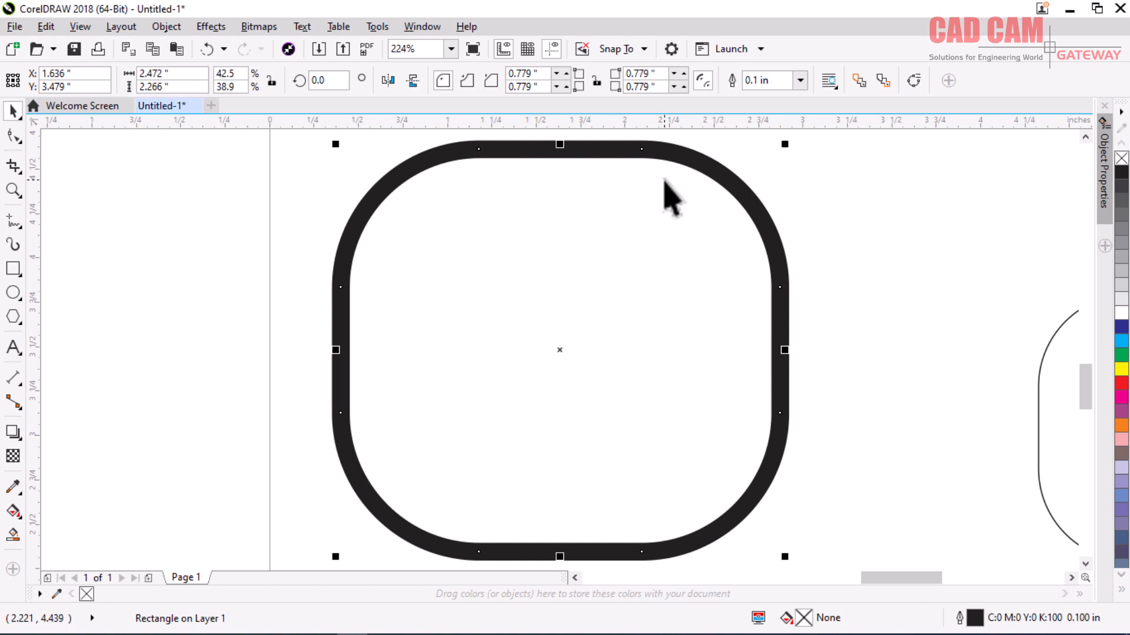
click(800, 80)
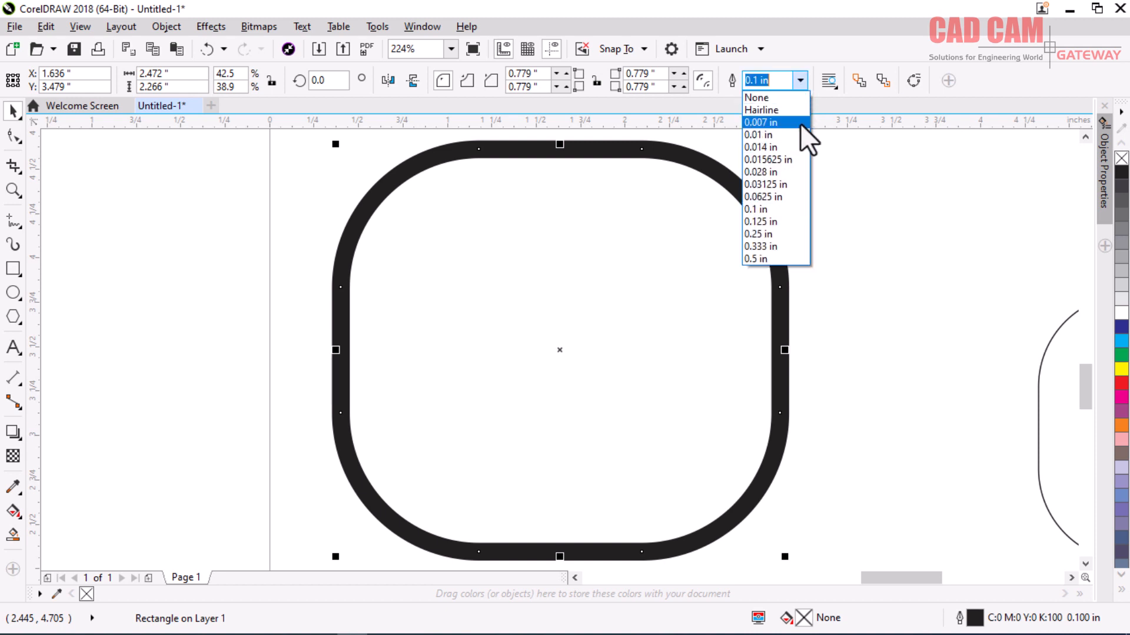
click(771, 233)
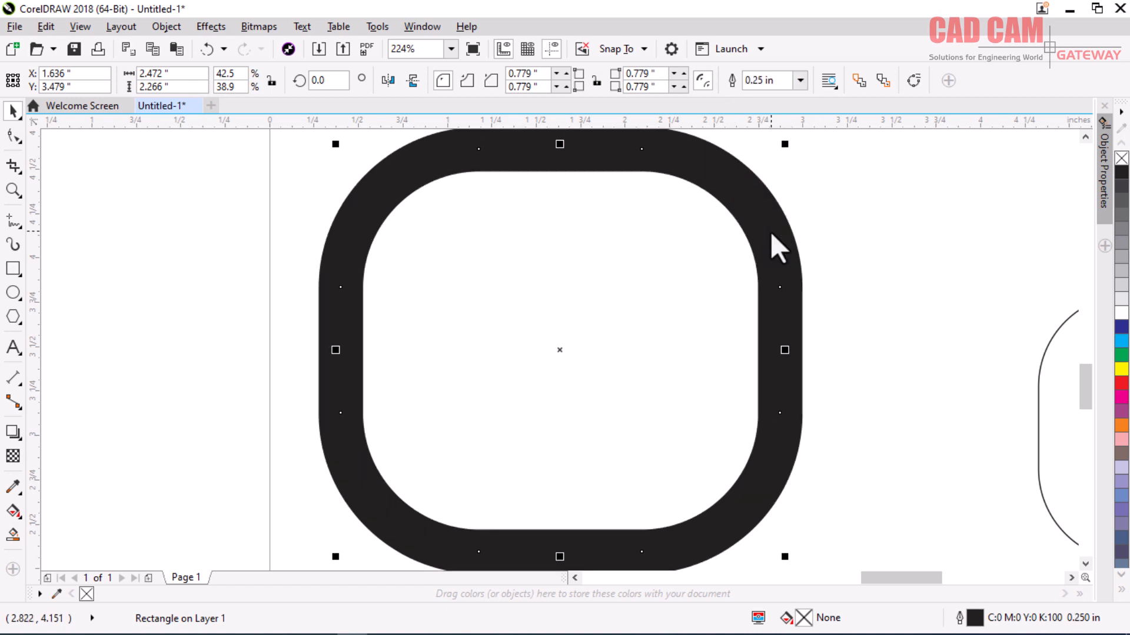
scroll(633, 433, down, 3)
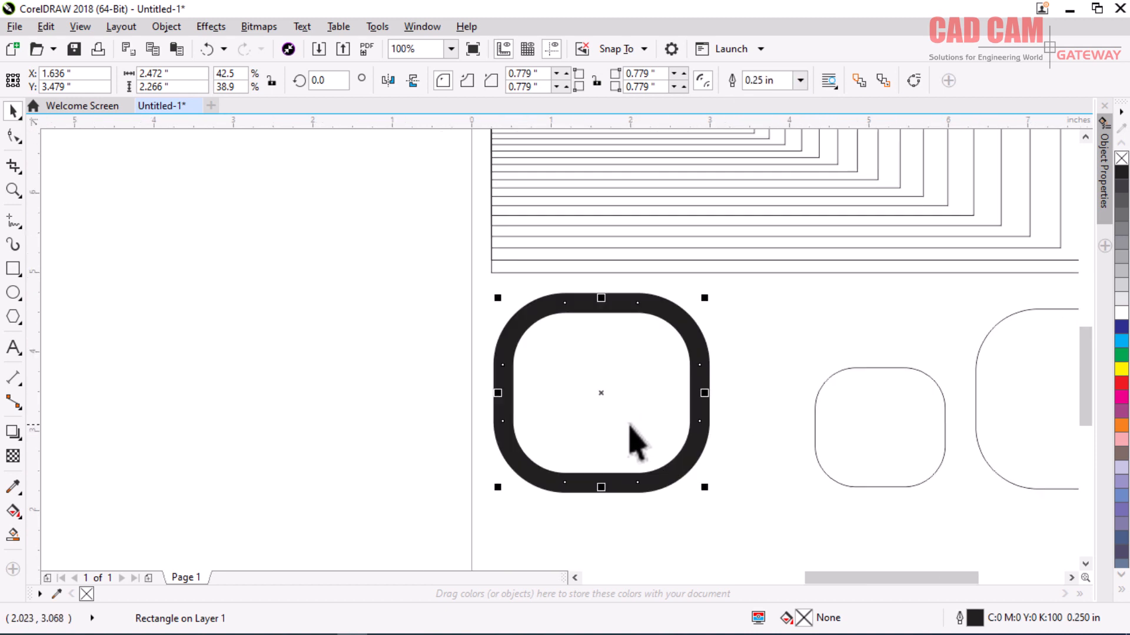
scroll(618, 451, up, 3)
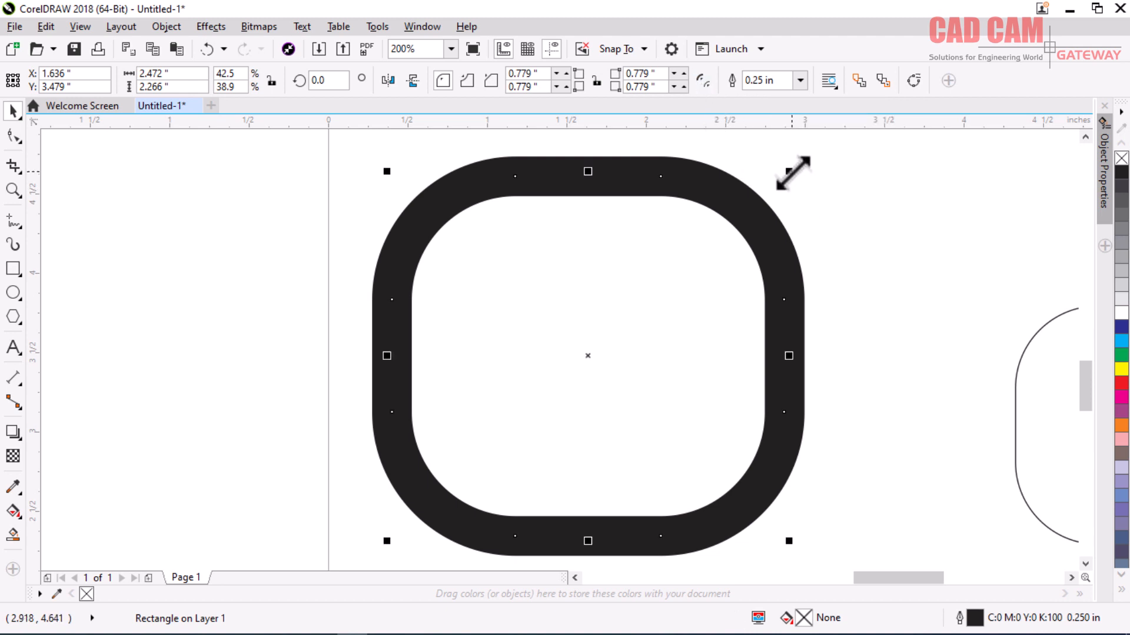
- Set all four corner radii of the thick-outlined rounded rectangle to 0.5 in
drag(792, 173, 847, 171)
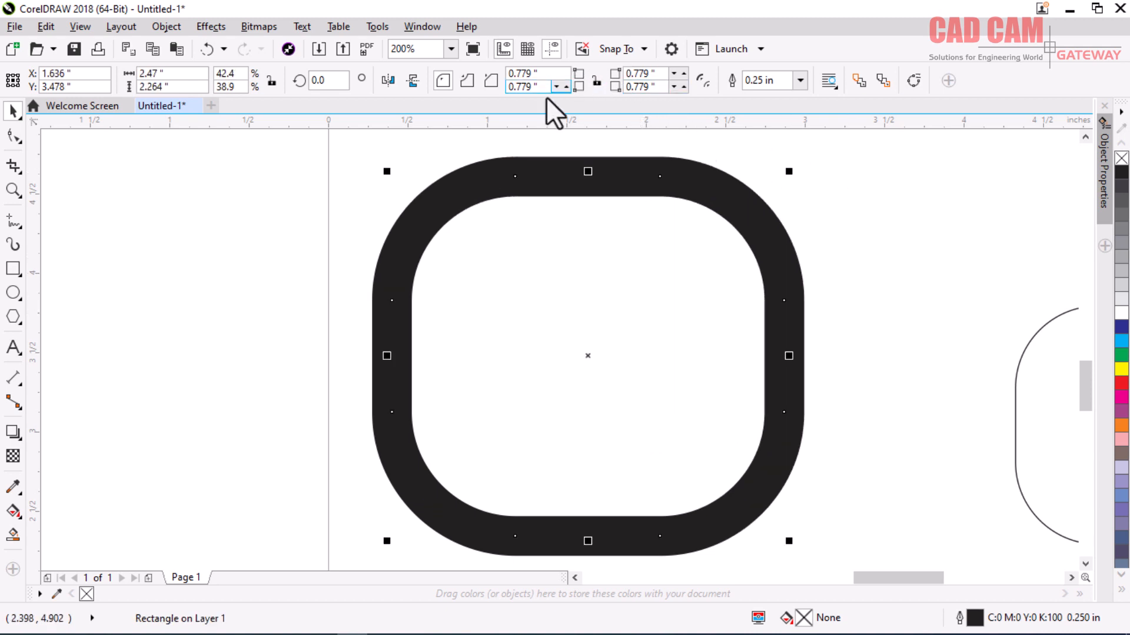
double_click(518, 74)
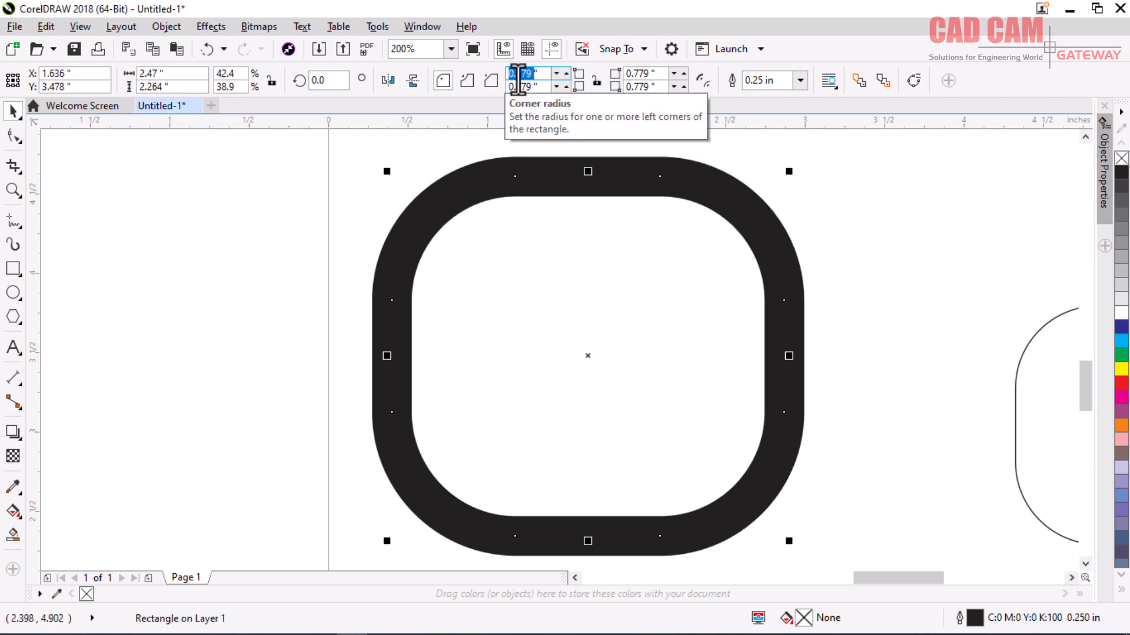
text(.5)
key(Tab)
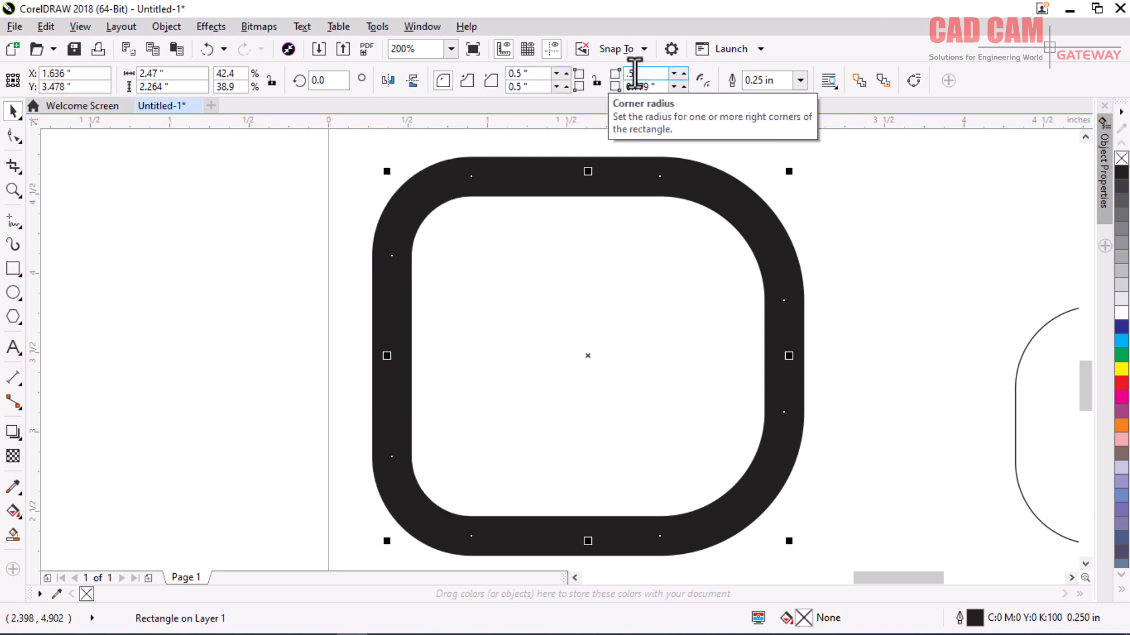
key(Tab)
text(.5)
key(Return)
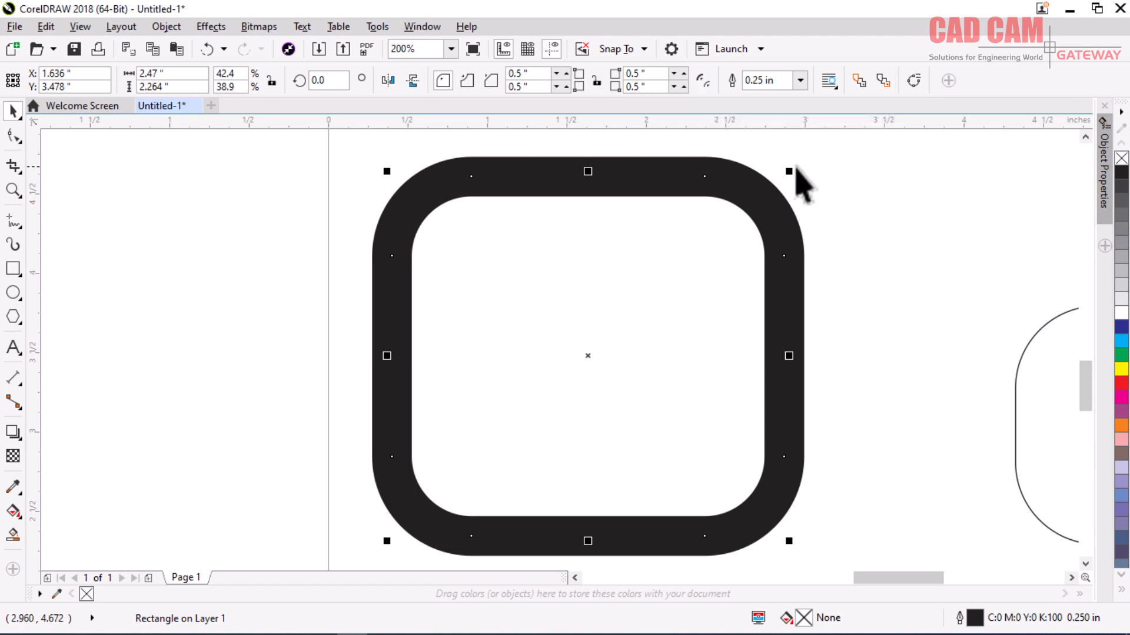
- Try shrinking the rounded rectangle without and with relative corner scaling, undoing each resize
drag(790, 171, 691, 262)
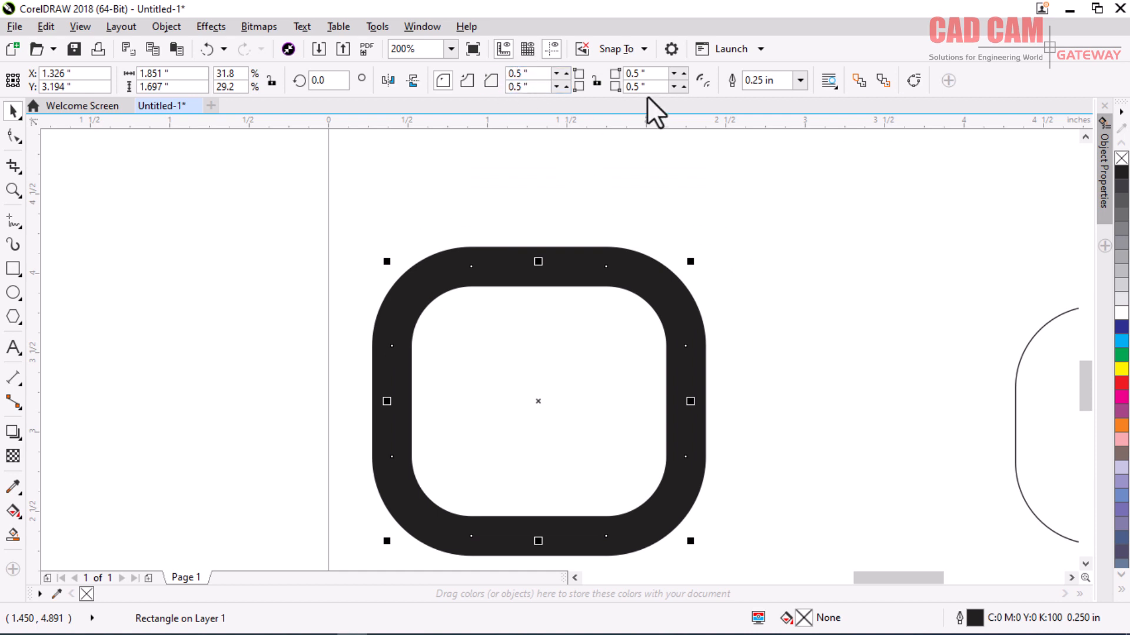
key(ctrl+z)
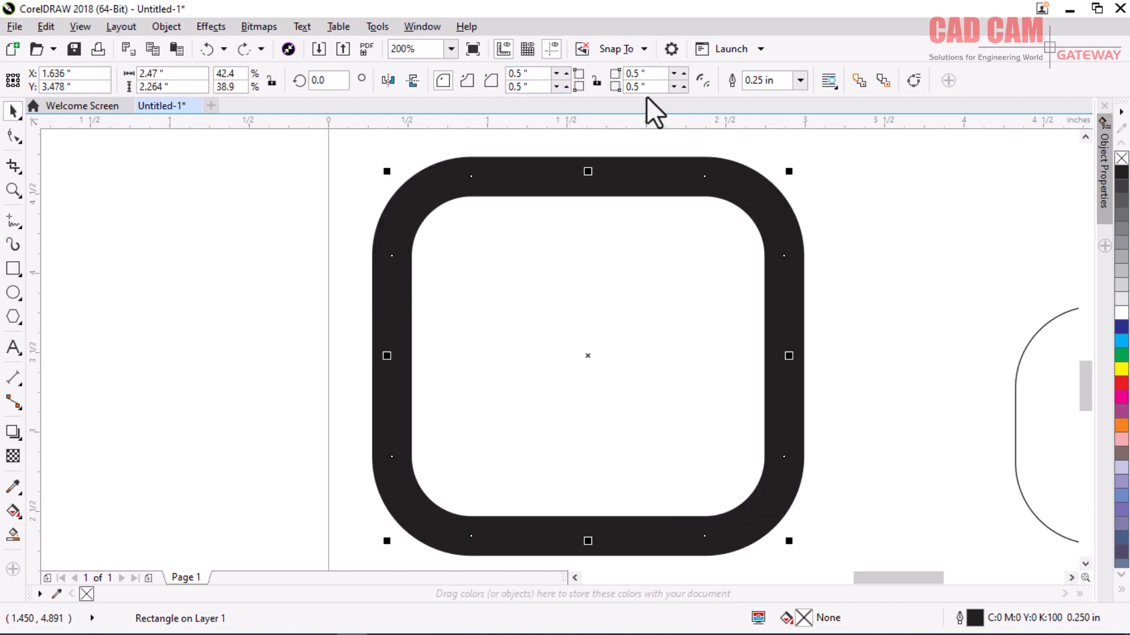
click(698, 79)
drag(789, 171, 590, 366)
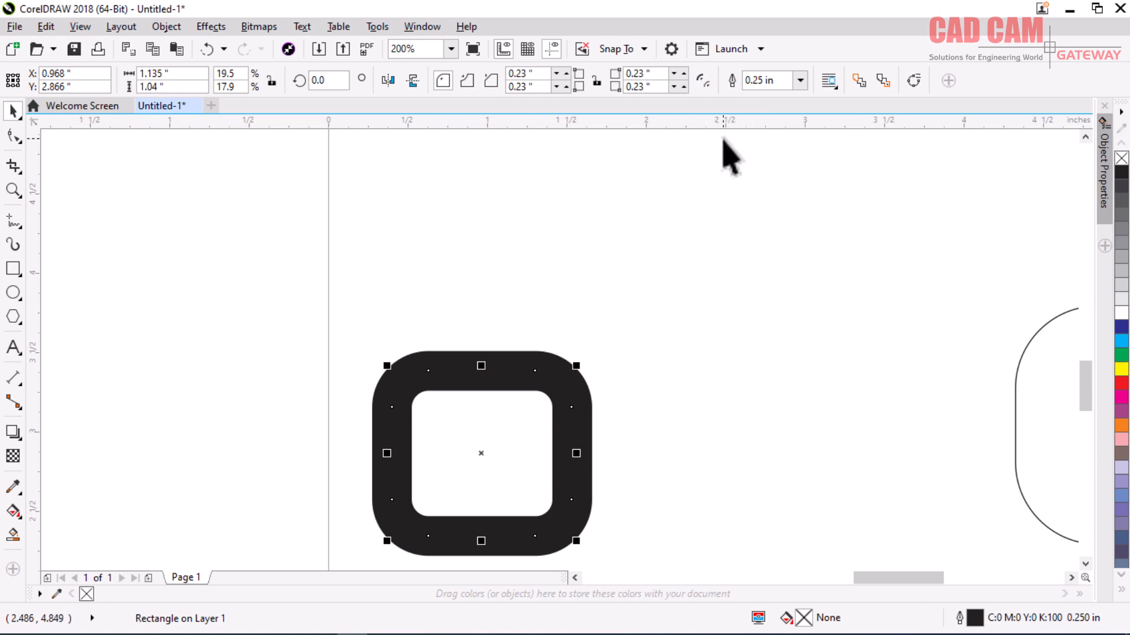
key(ctrl+z)
key(ctrl+z)
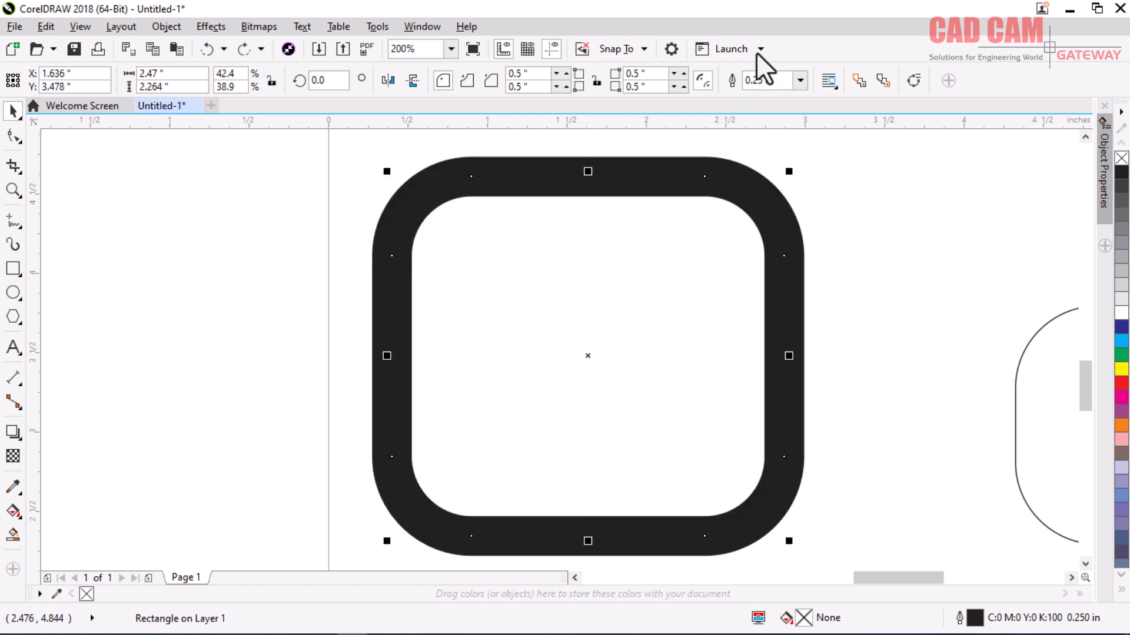
- Turn off relative corner scaling and enlarge the rounded rectangle to about 2.52 by 2.31 in
click(704, 80)
mouse_move(789, 171)
mouse_down()
mouse_move(681, 263)
mouse_move(739, 206)
mouse_move(806, 166)
mouse_up()
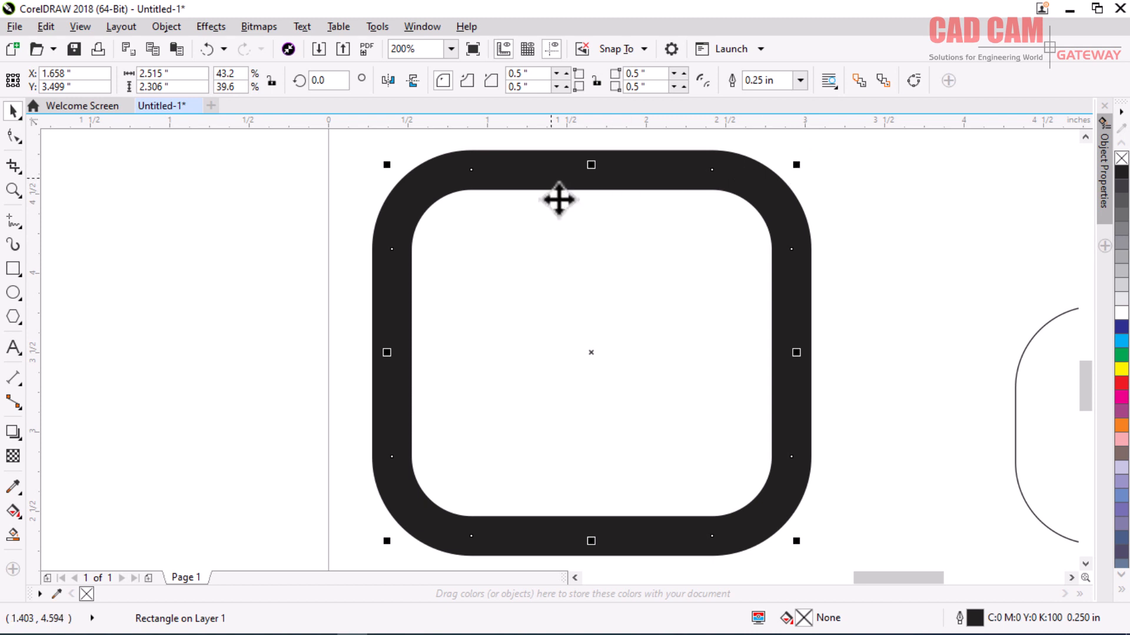
- Fill the thick-outlined rounded rectangle with yellow and colour its outline cyan
scroll(526, 294, down, 5)
scroll(605, 177, up, 3)
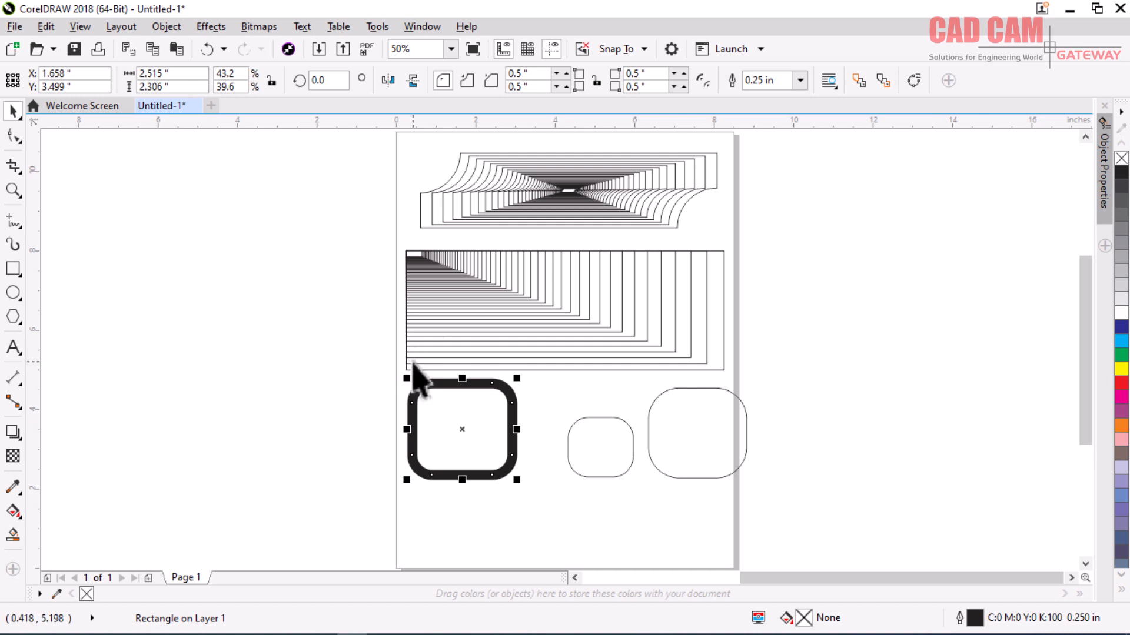
key(shift+F2)
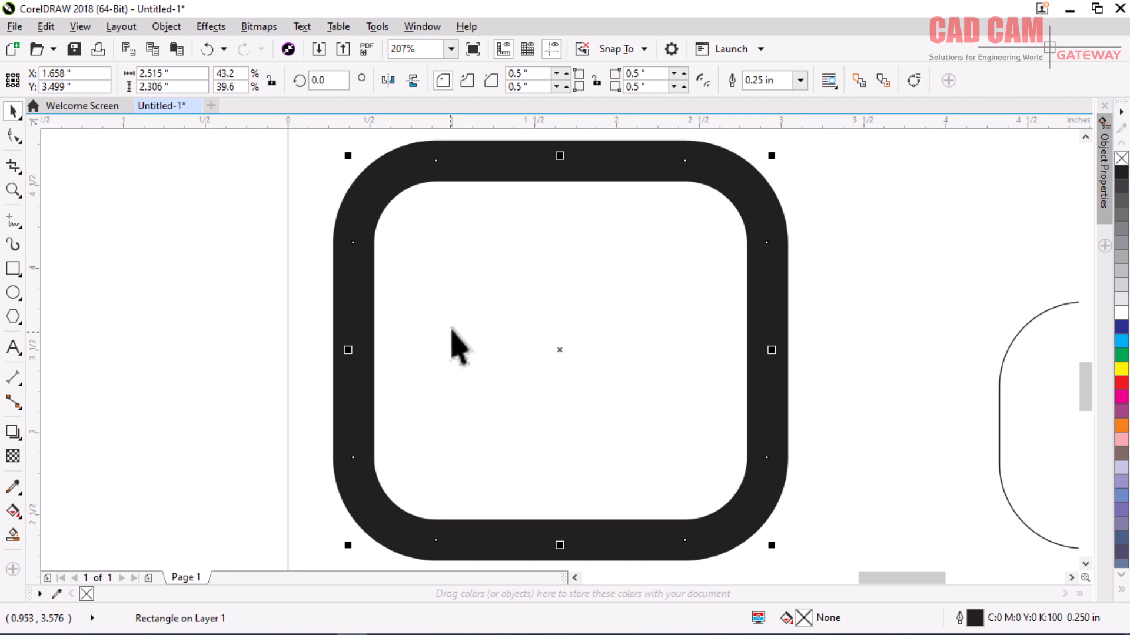
scroll(608, 298, down, 2)
scroll(608, 298, up, 2)
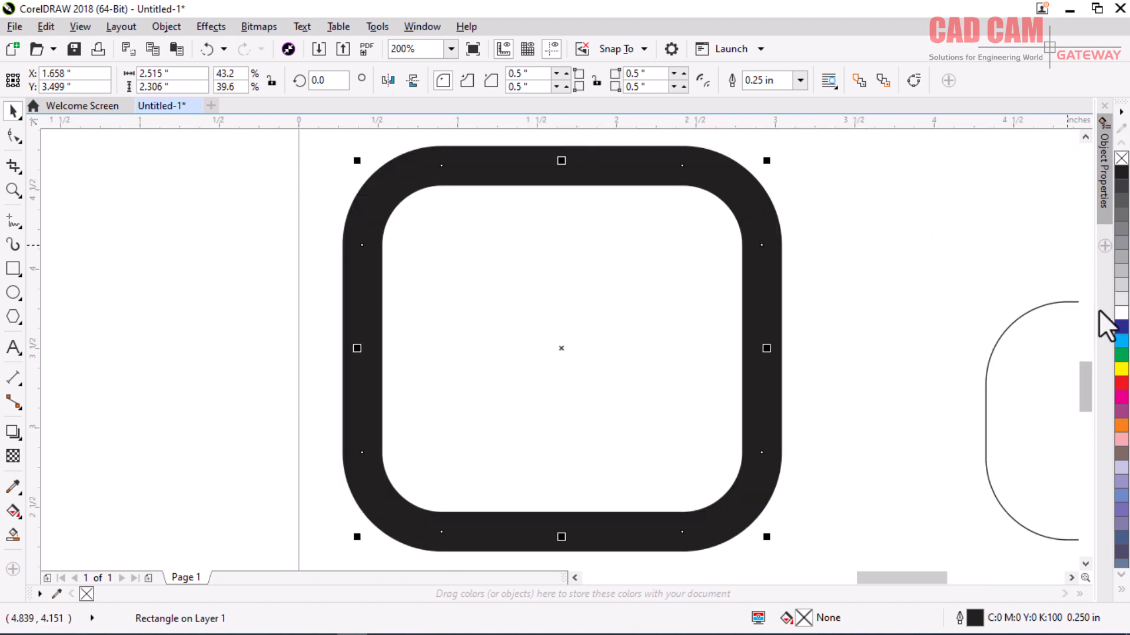
click(1121, 369)
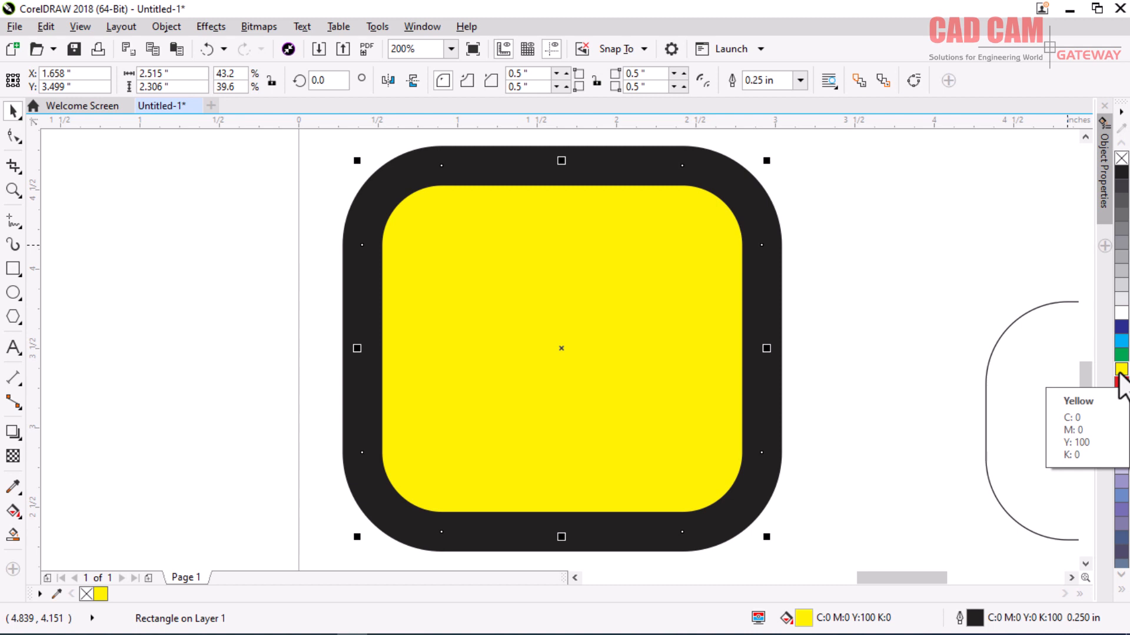
right_click(1122, 343)
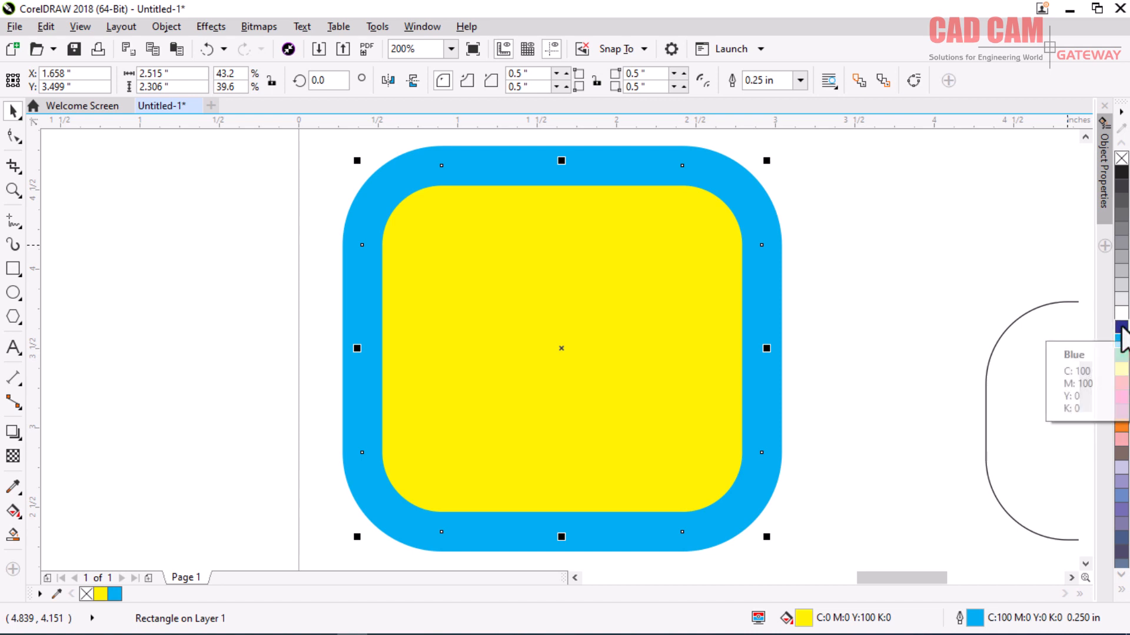
- Fill the rounded rectangle with blue and try blue and white outlines before making the outline black
click(1122, 329)
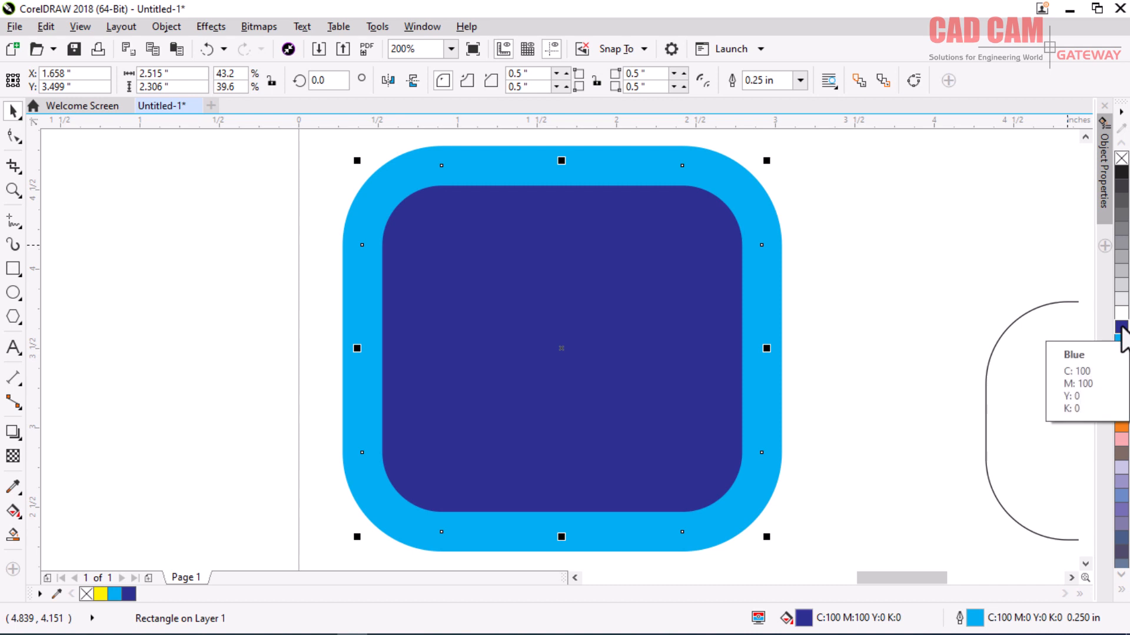
right_click(1122, 329)
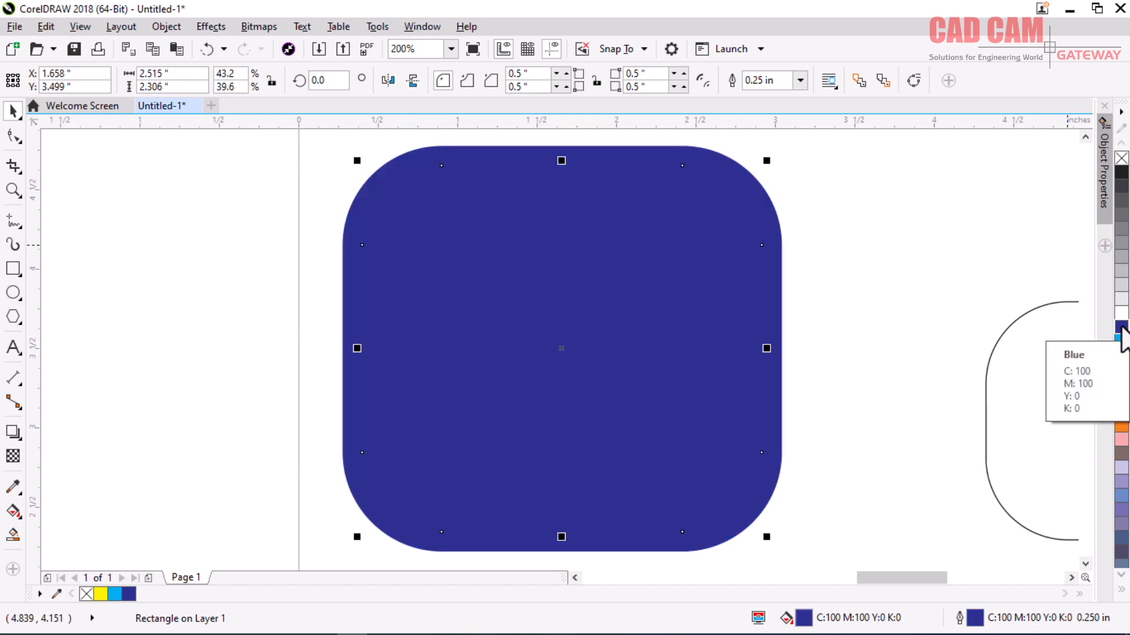
right_click(1122, 316)
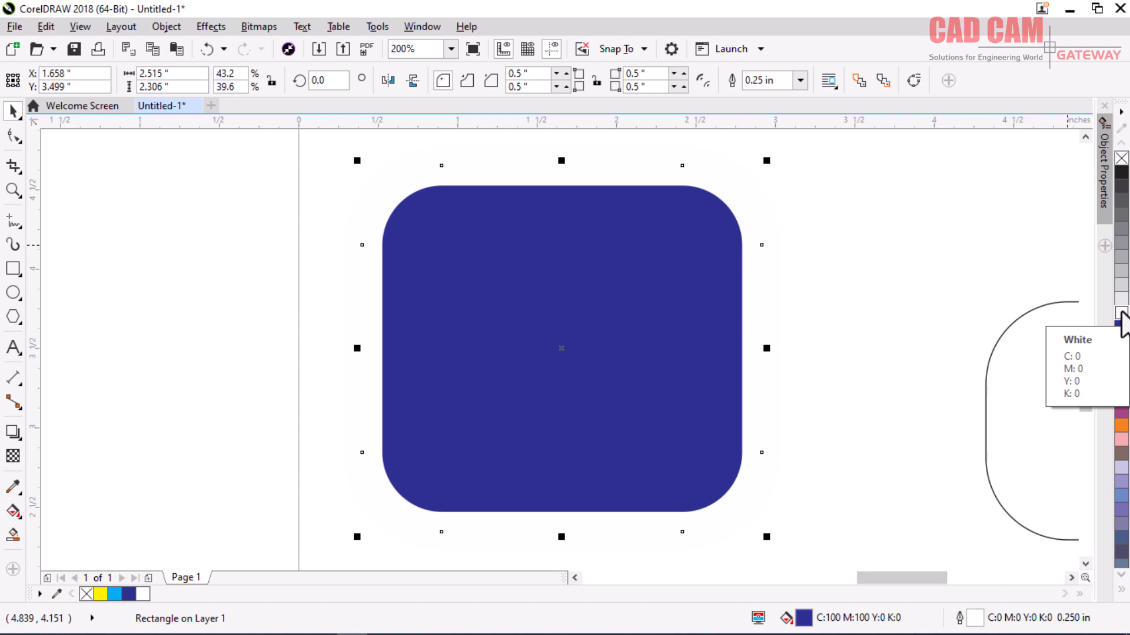
right_click(1121, 174)
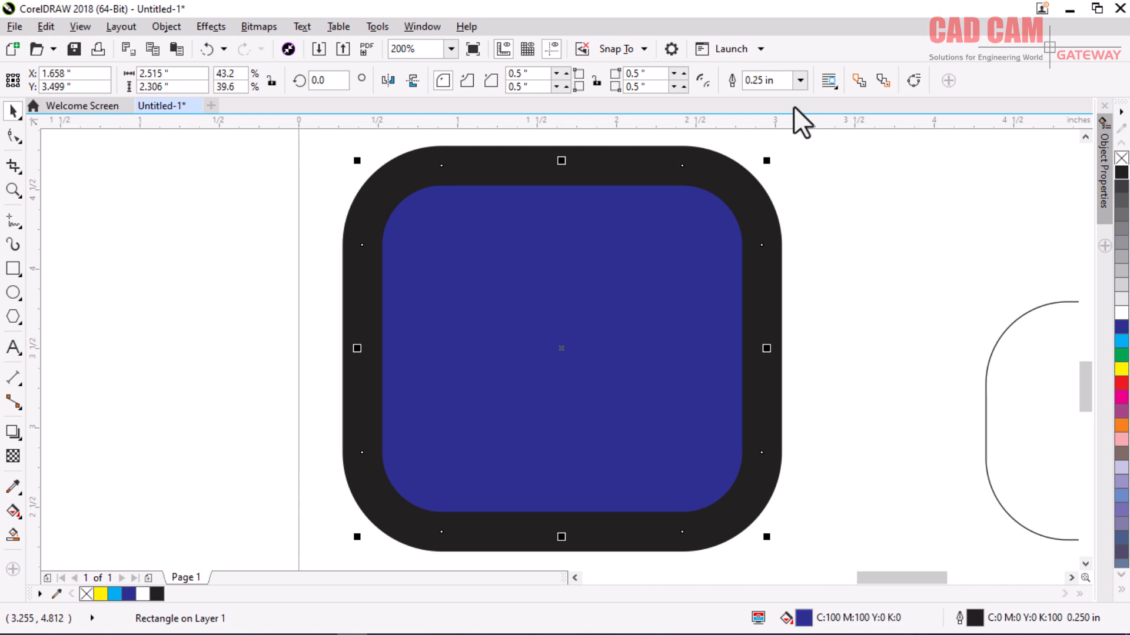
- Delete every object on and around the page and return to the whole-page view
scroll(819, 348, down, 10)
scroll(842, 334, up, 3)
scroll(804, 330, down, 2)
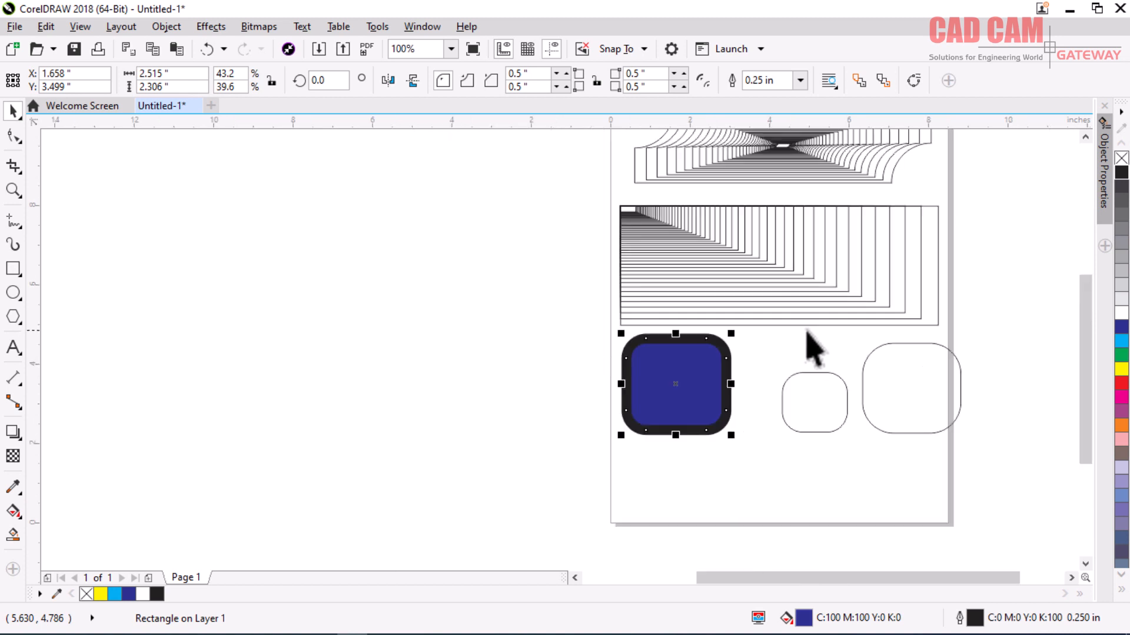
click(378, 208)
key(ctrl+a)
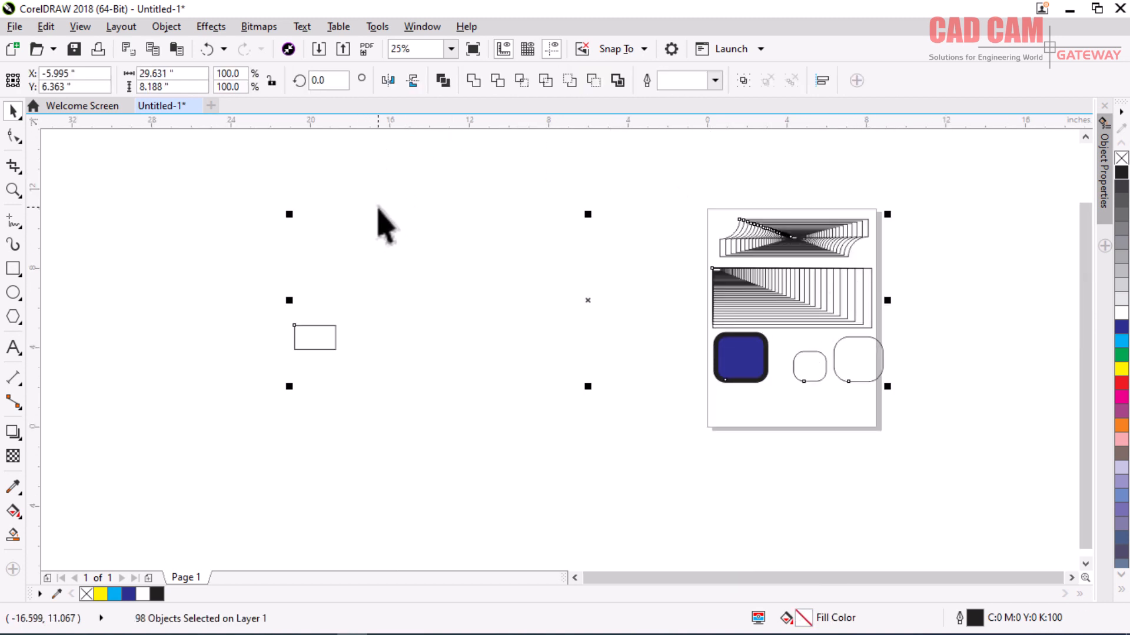
drag(209, 163, 876, 436)
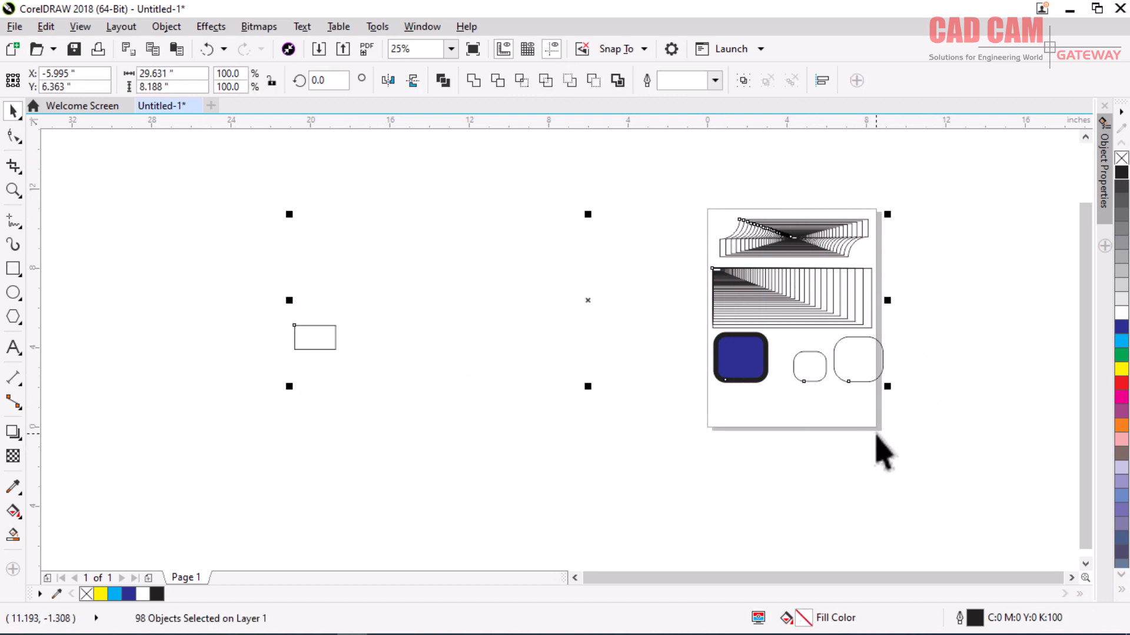
key(Delete)
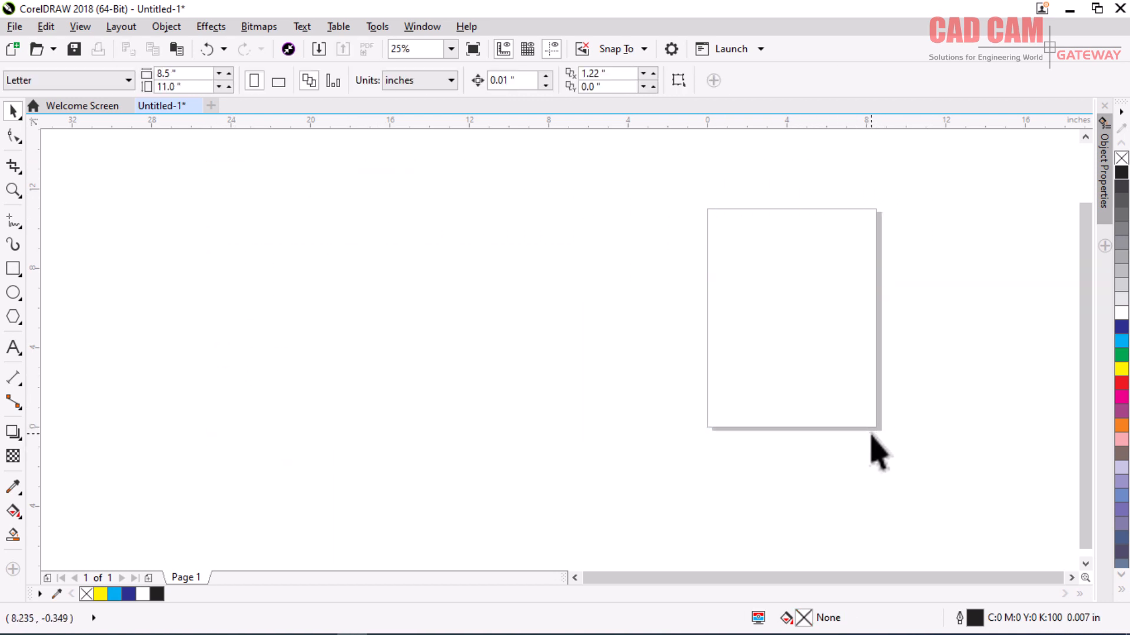
key(shift+F4)
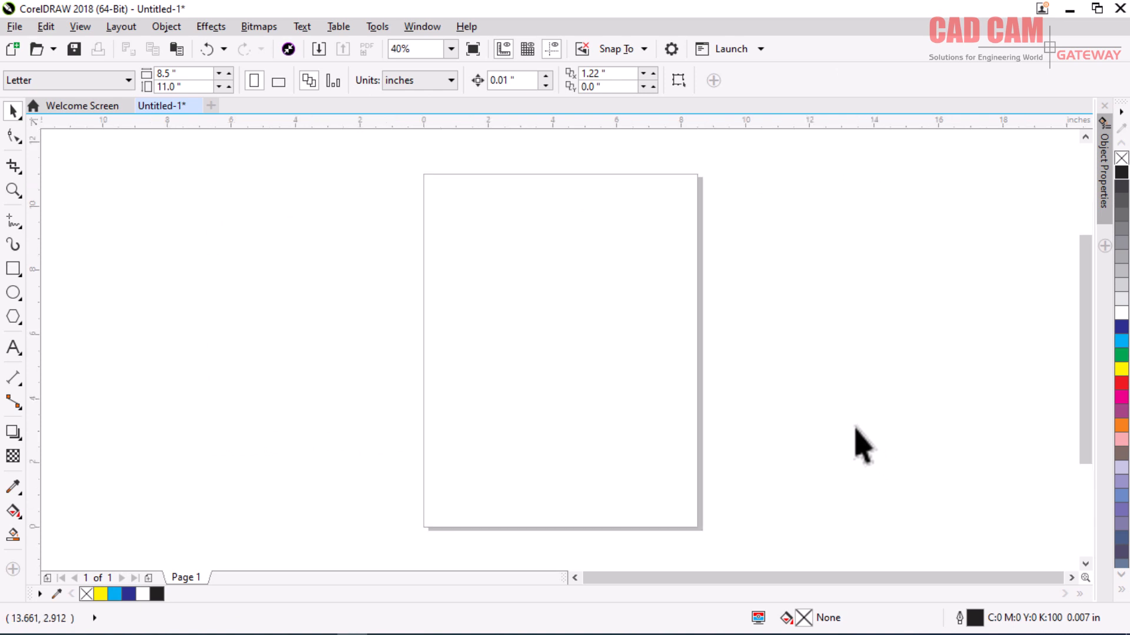
- Draw an ellipse about 6.72 by 3.37 in across the upper part of the page
click(13, 293)
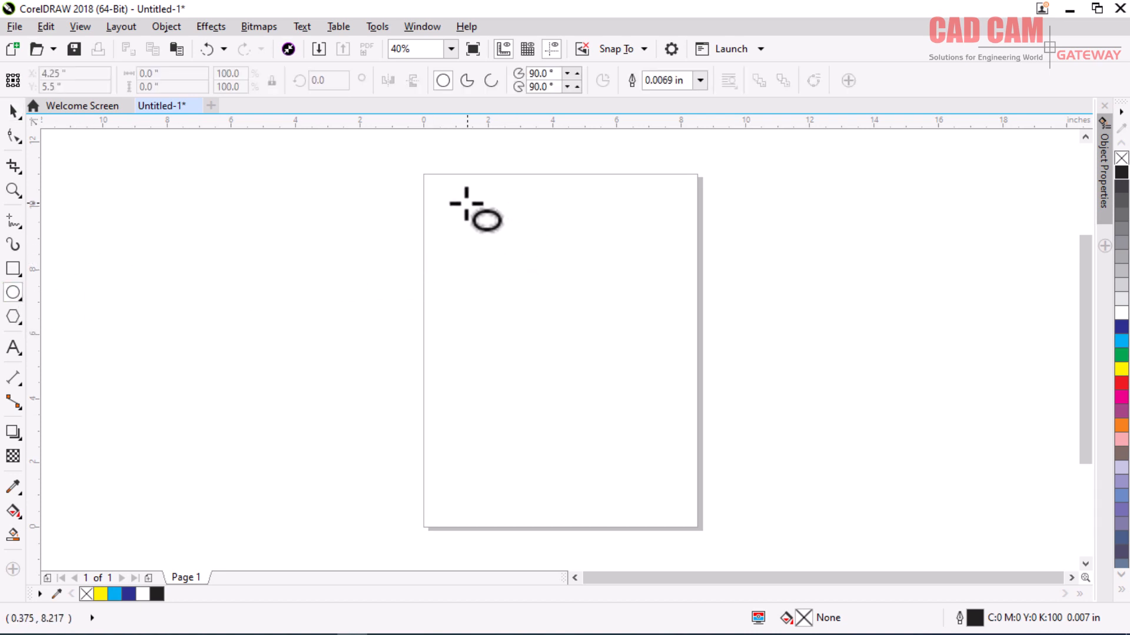
drag(457, 198, 672, 306)
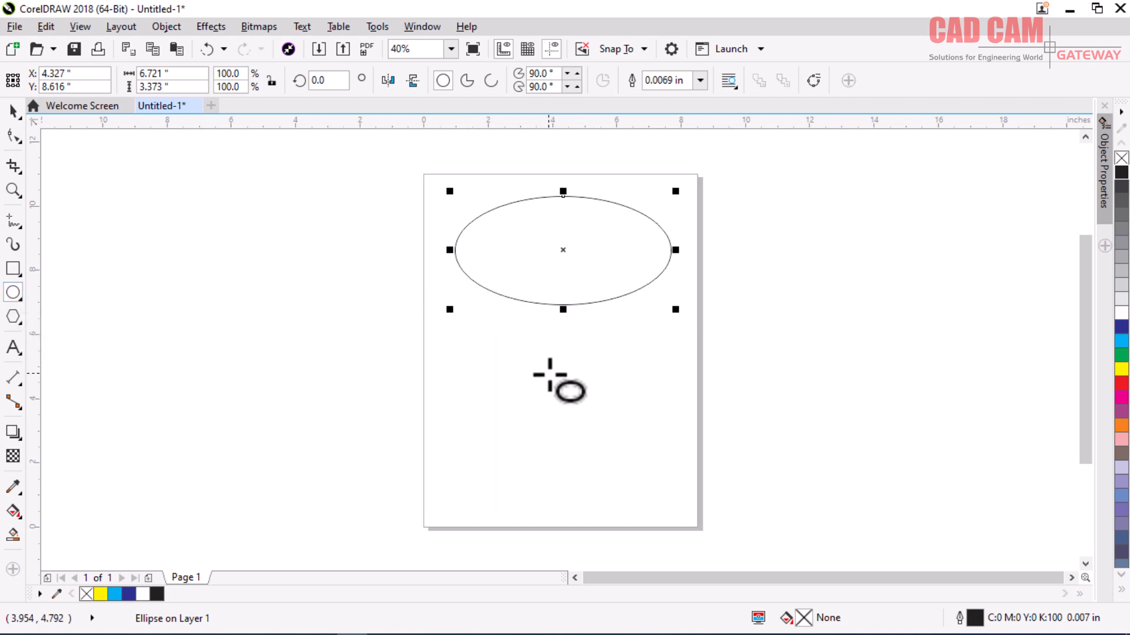
- Draw a small ellipse below the large one, resize it to 2.5 by 2.5 in, and delete it
drag(505, 418, 586, 367)
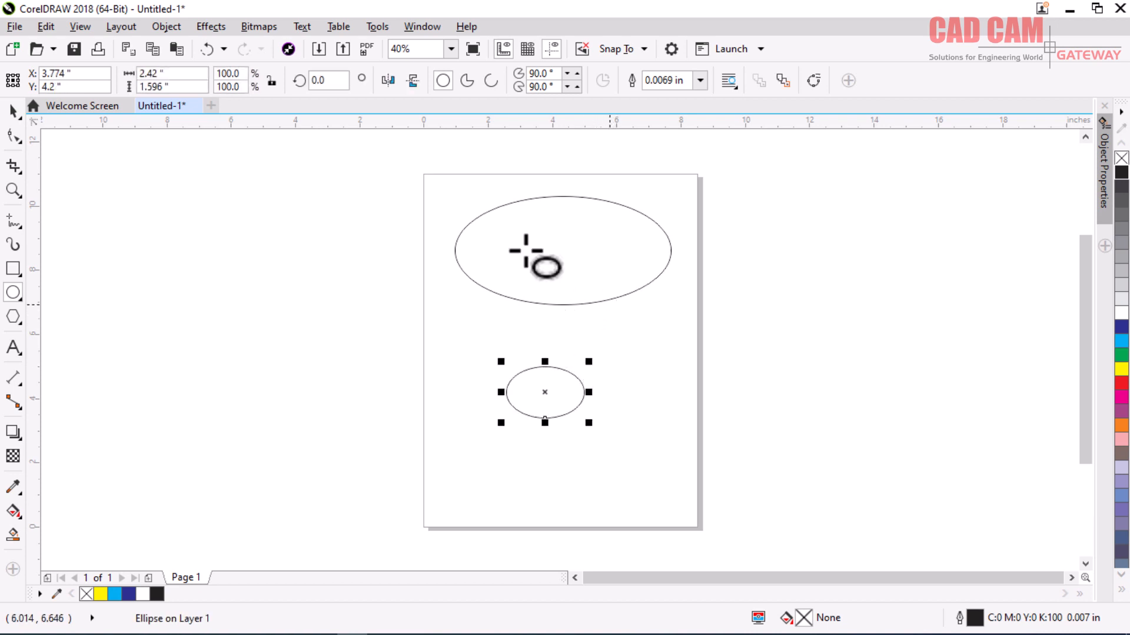
double_click(146, 74)
text(2.)
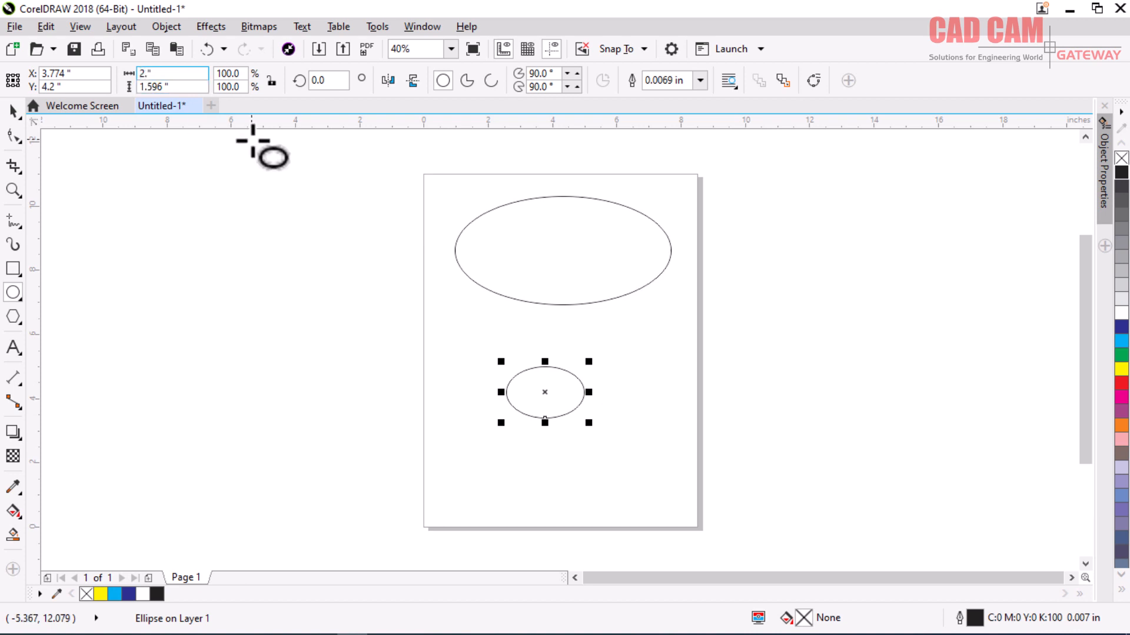
text(5)
double_click(142, 87)
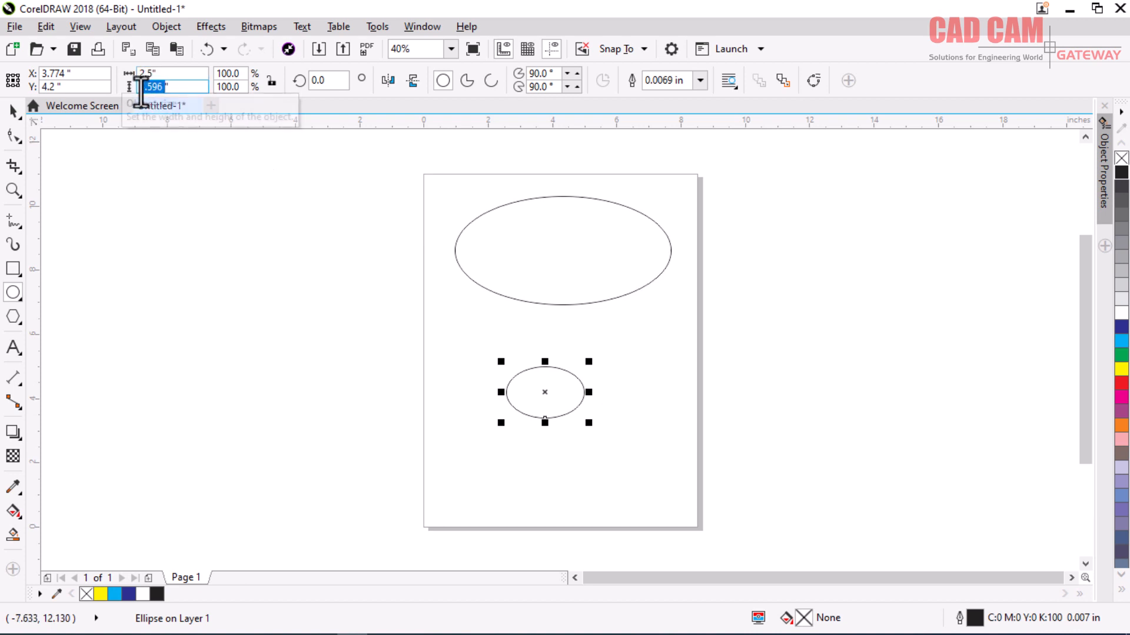
text(1.5)
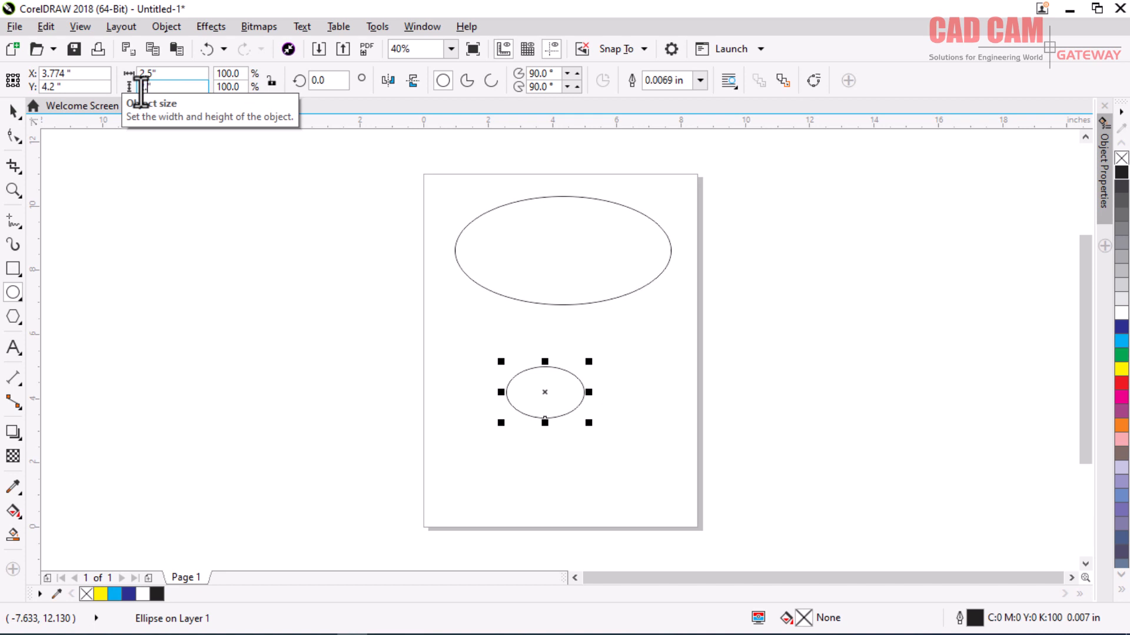
key(Return)
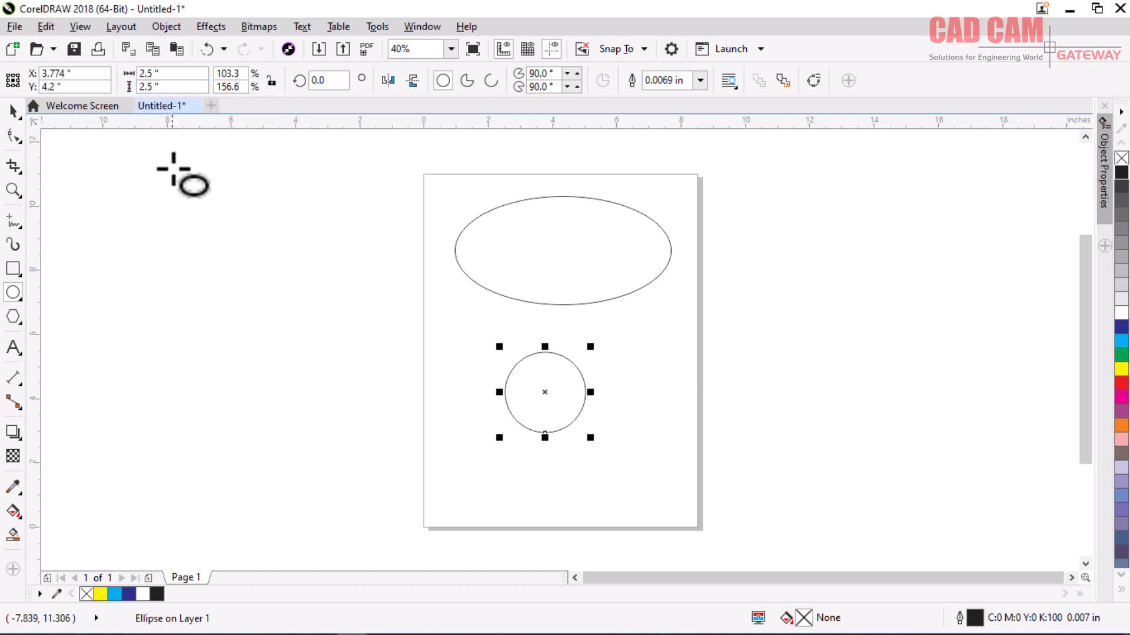
key(Delete)
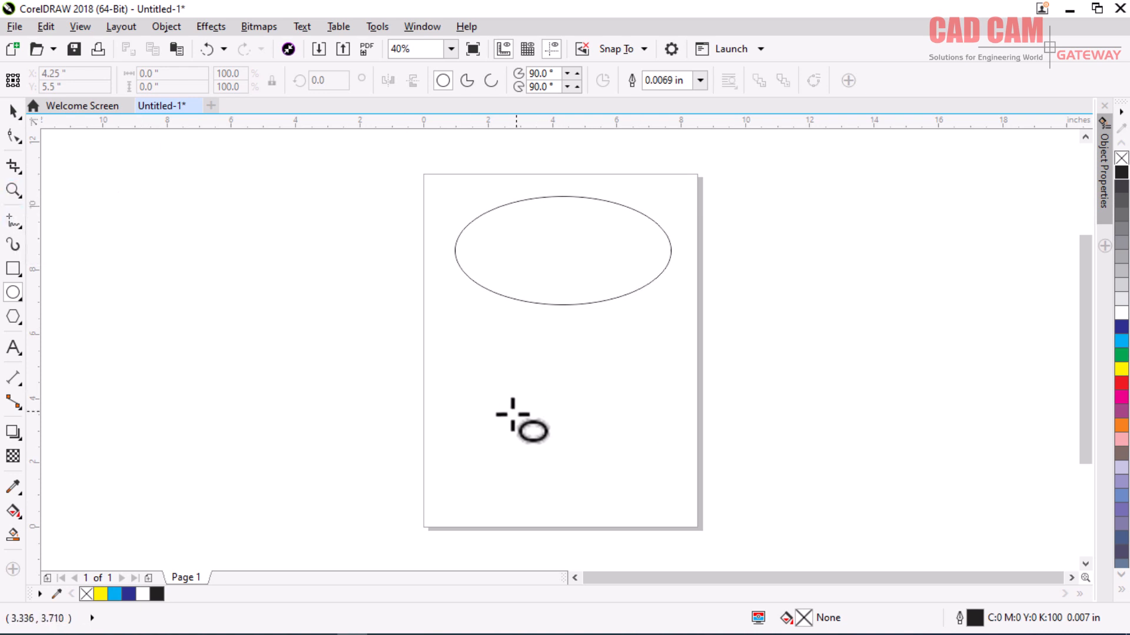
- Draw a circle about 3.01 in across beneath the ellipse and another about 2.63 in across at the page's lower left
mouse_move(525, 401)
mouse_down()
mouse_move(565, 361)
mouse_move(575, 383)
mouse_move(646, 307)
mouse_move(626, 346)
mouse_move(569, 390)
mouse_move(647, 292)
mouse_move(598, 365)
mouse_move(625, 303)
mouse_move(684, 245)
mouse_move(616, 340)
mouse_move(643, 255)
mouse_move(601, 340)
mouse_up()
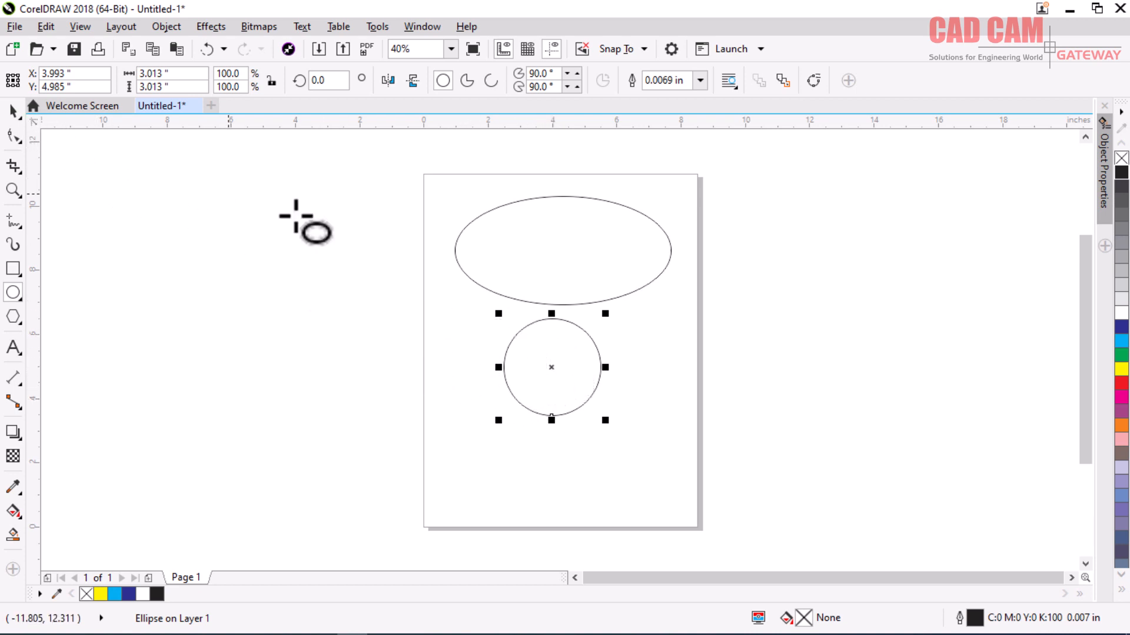
drag(480, 431, 517, 400)
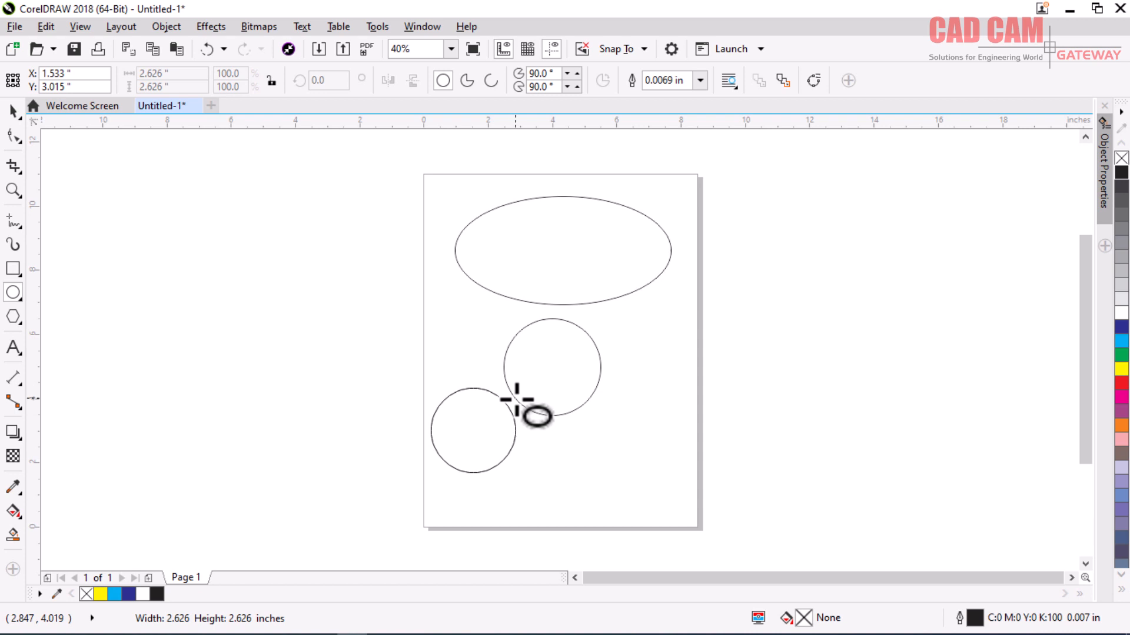
drag(517, 399, 518, 400)
- Draw a circle about 3.55 in across in the page's lower right area and fill it with green
mouse_move(610, 459)
mouse_down()
mouse_move(630, 373)
mouse_move(628, 313)
mouse_move(622, 405)
mouse_up()
key(shift)
key(shift)
key(shift)
key(shift)
key(ctrl)
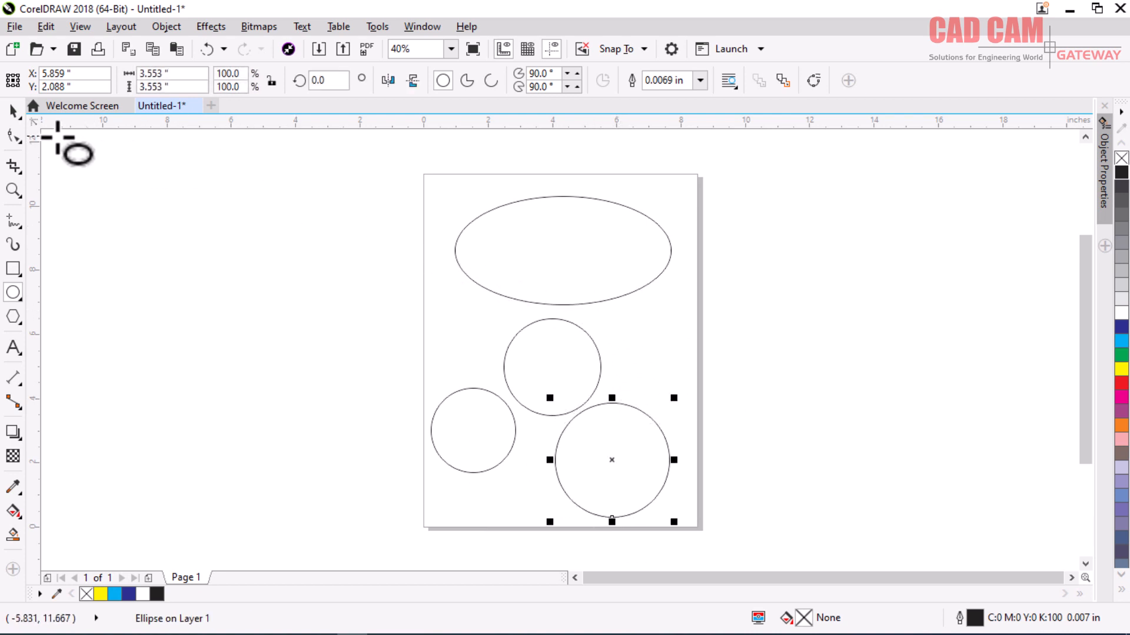
click(1121, 356)
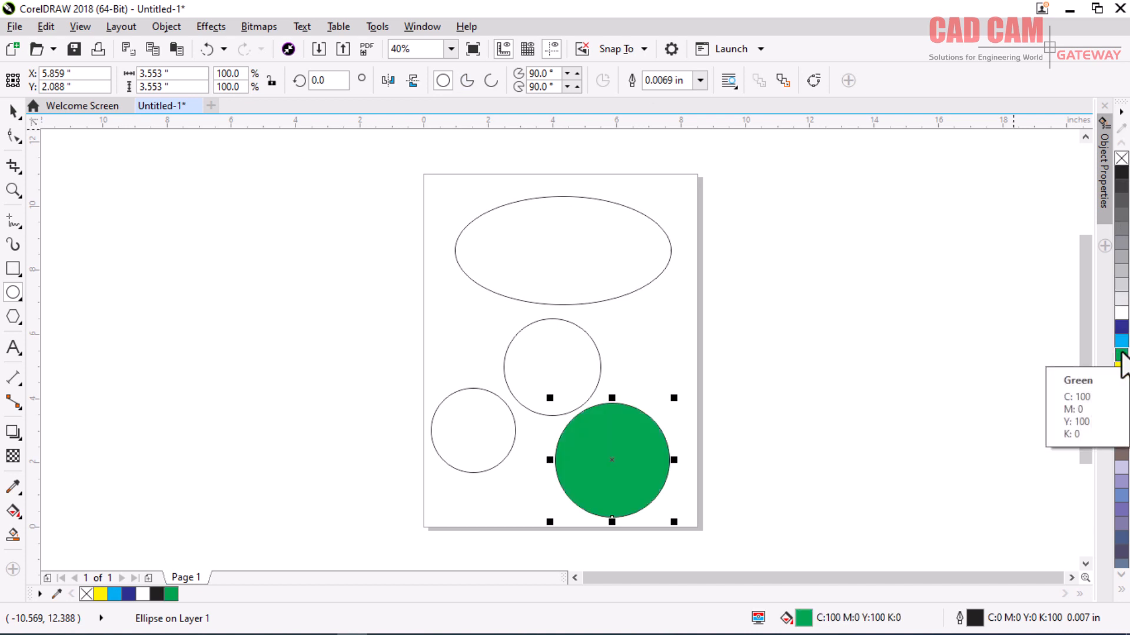
- Turn the green circle into a pie and switch it to an arc
key(shift+F2)
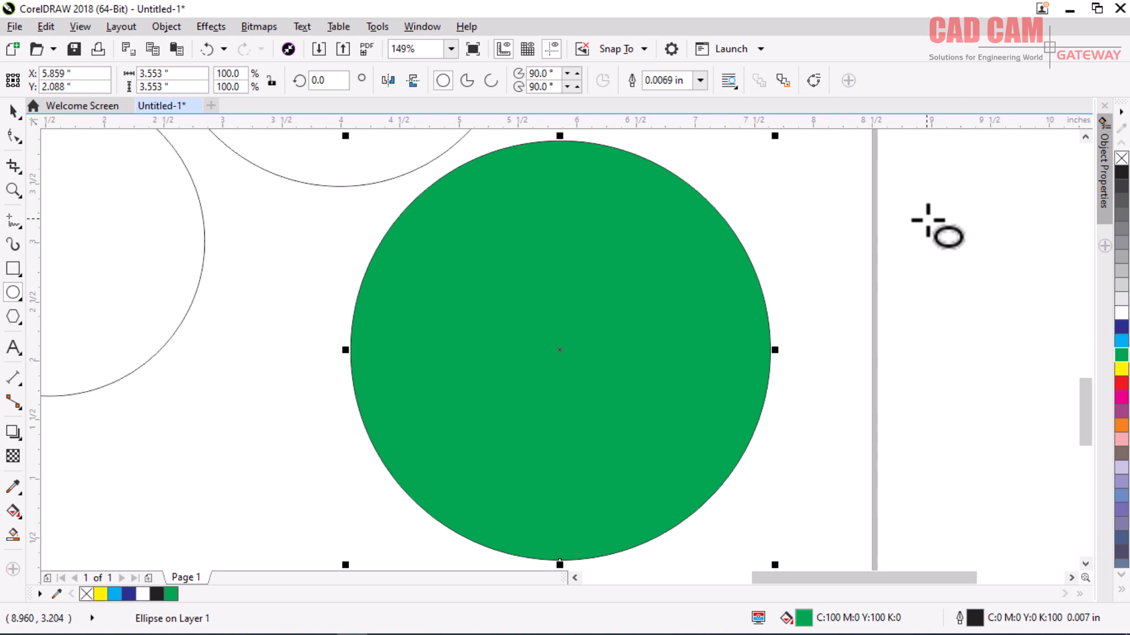
click(465, 84)
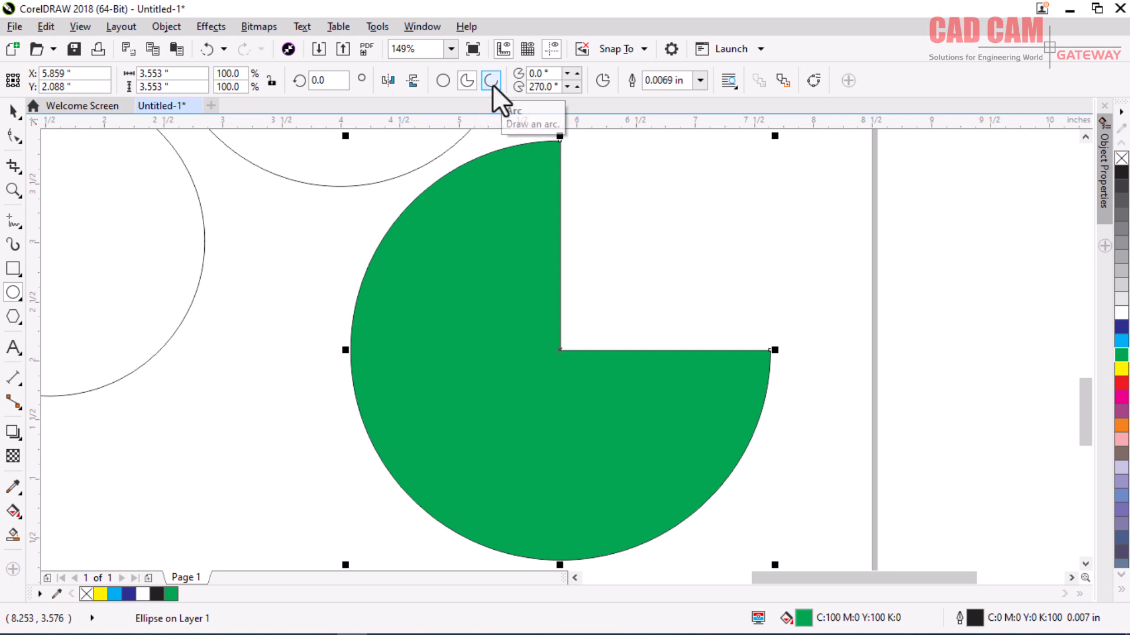
click(492, 84)
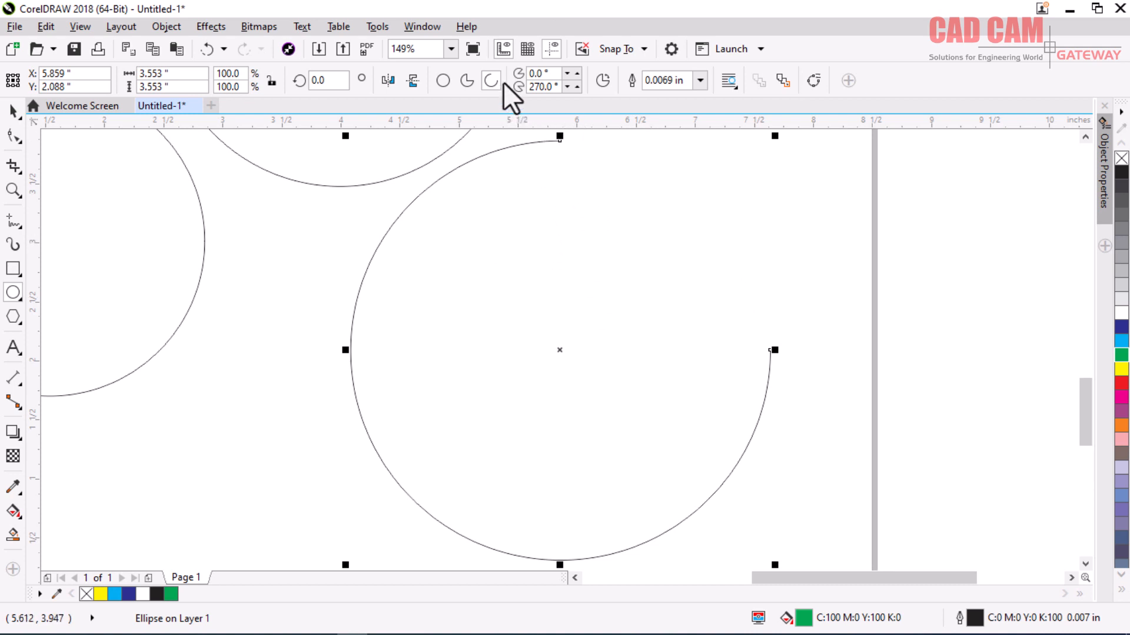
- Lower the arc's ending angle to 243°
click(568, 87)
click(567, 87)
click(567, 87)
click(568, 87)
click(567, 87)
click(567, 87)
click(567, 87)
click(567, 87)
click(567, 87)
click(567, 88)
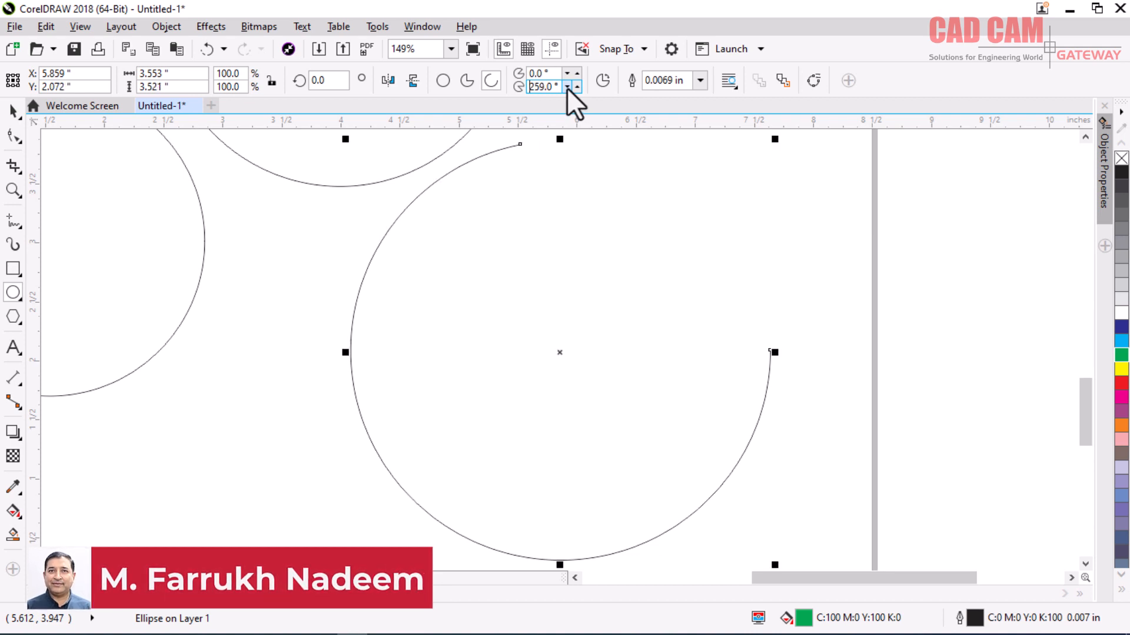
click(567, 87)
click(567, 87)
click(566, 87)
click(567, 87)
click(567, 87)
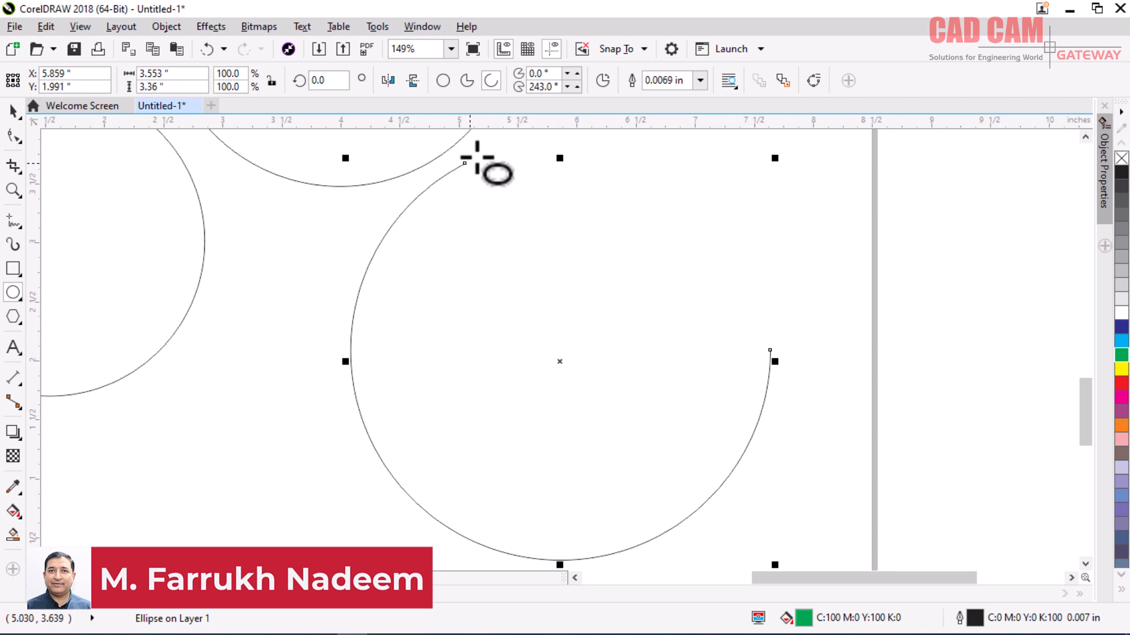
- Toggle the shape between pie, arc and full ellipse, finishing as a green pie with a 270° ending angle
click(466, 82)
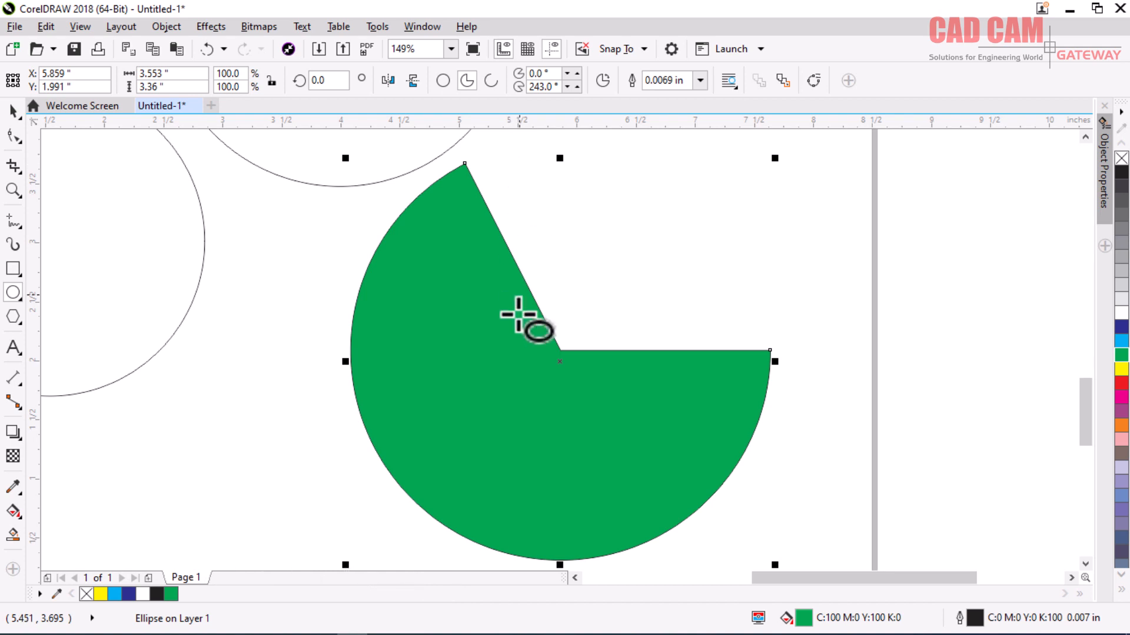
click(487, 88)
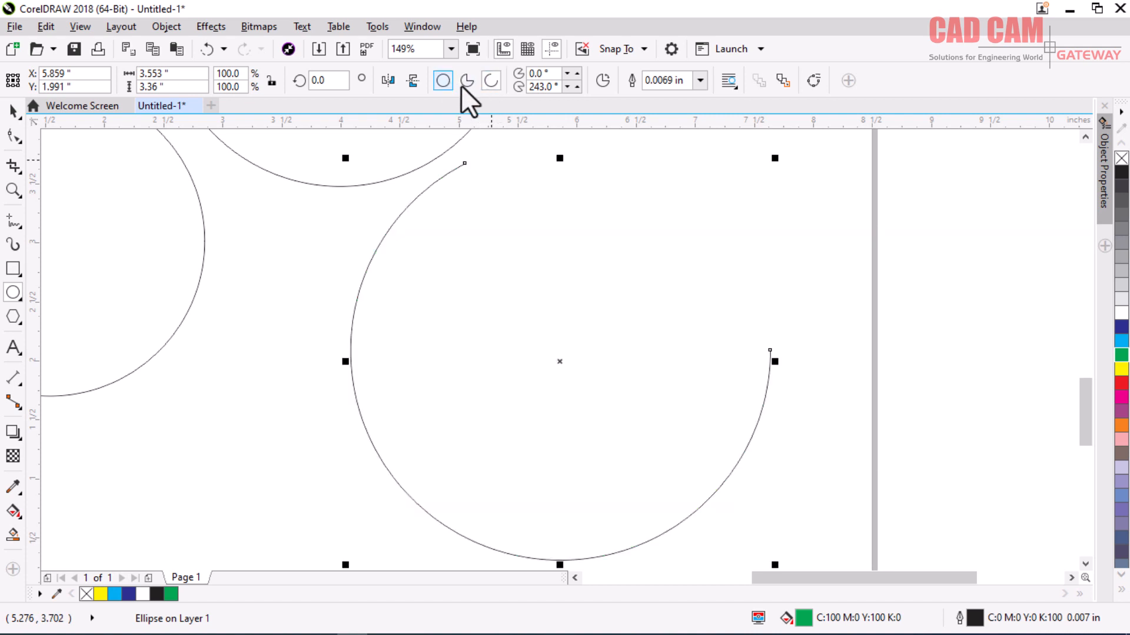
click(465, 83)
click(450, 84)
click(466, 82)
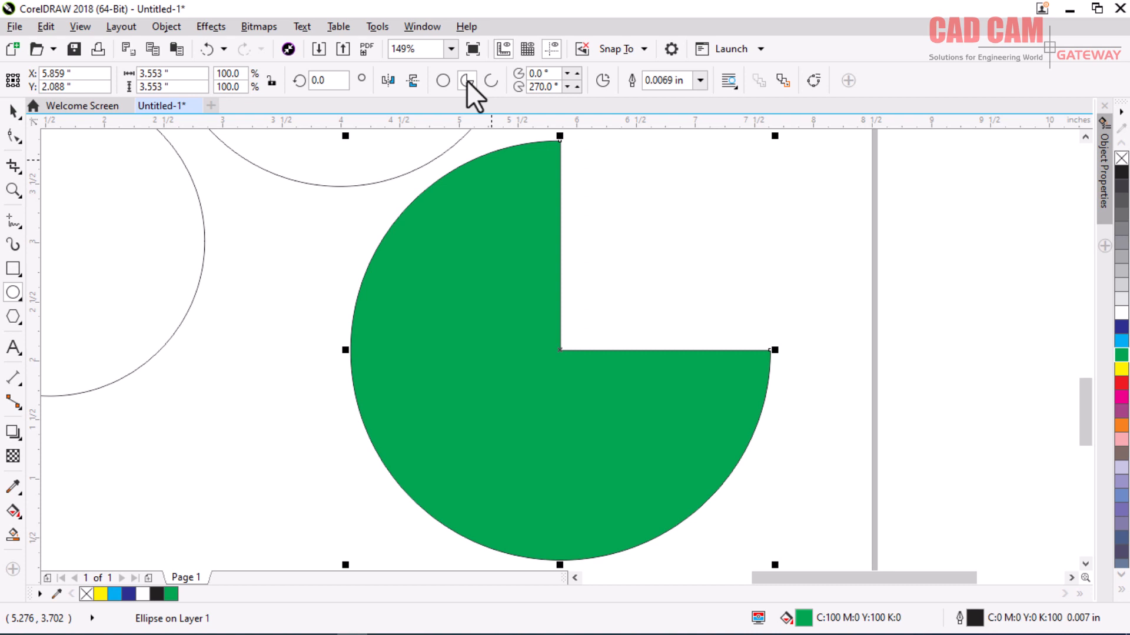
- Set the green pie's ending angle to 45°
drag(551, 86, 535, 87)
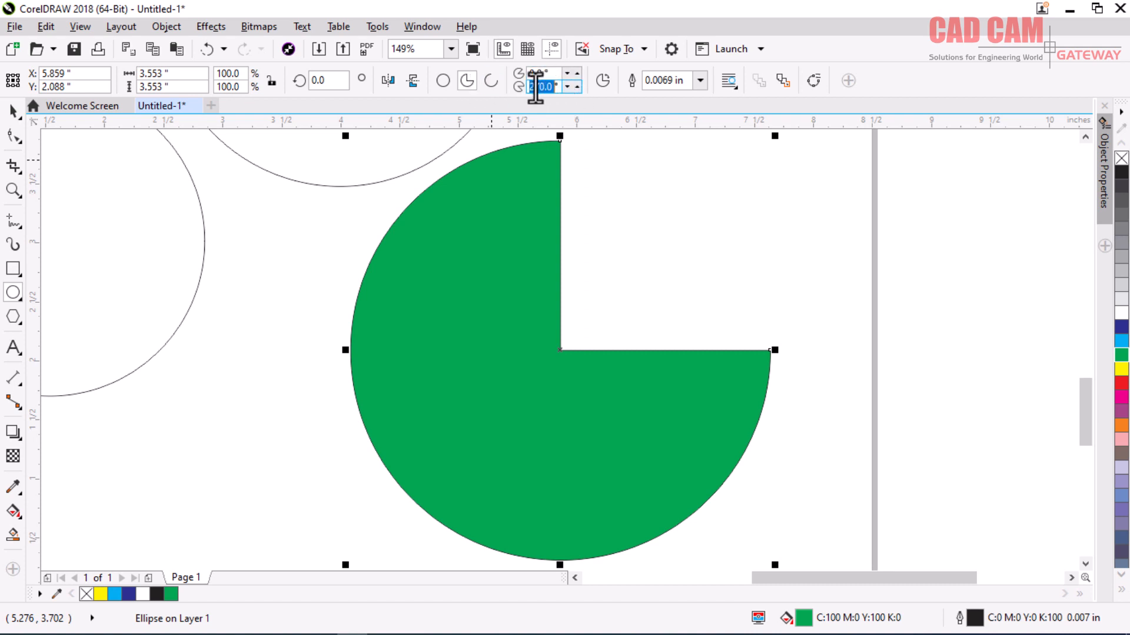
text(45)
key(Return)
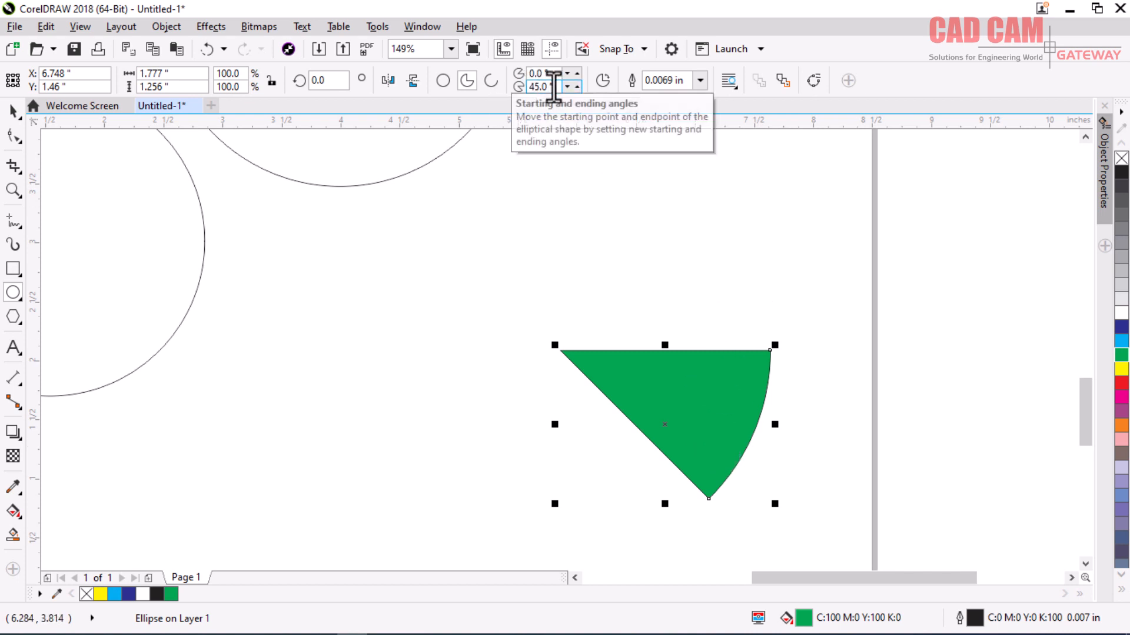
- Switch the pie's direction to keep the large sector and set its outline width to 0.1 in
click(603, 80)
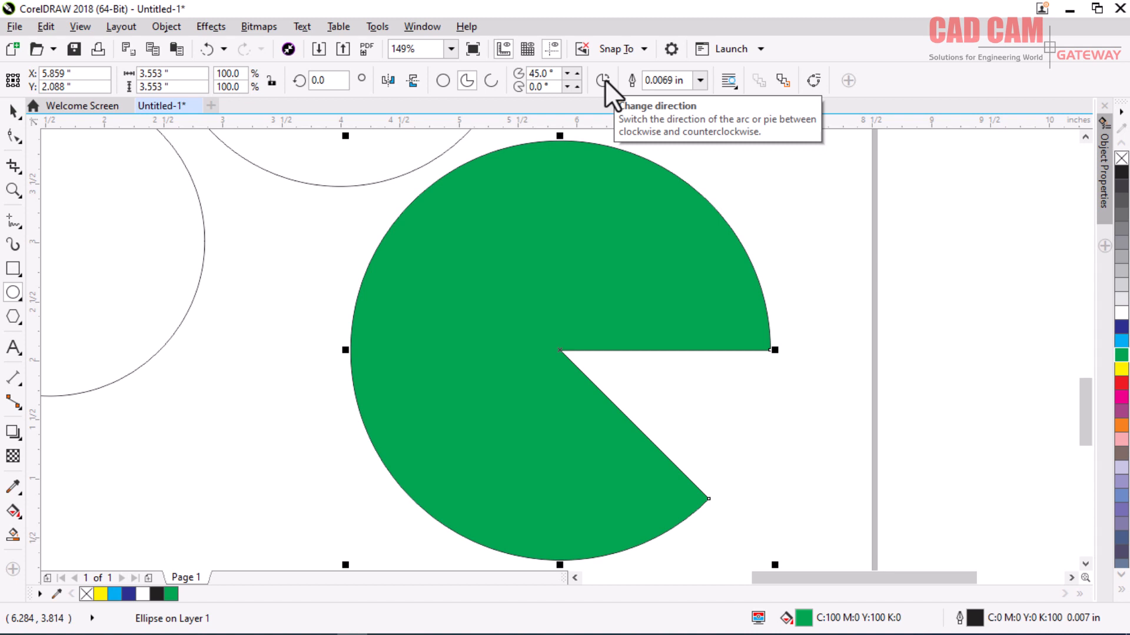
click(605, 80)
click(605, 80)
click(605, 79)
click(605, 79)
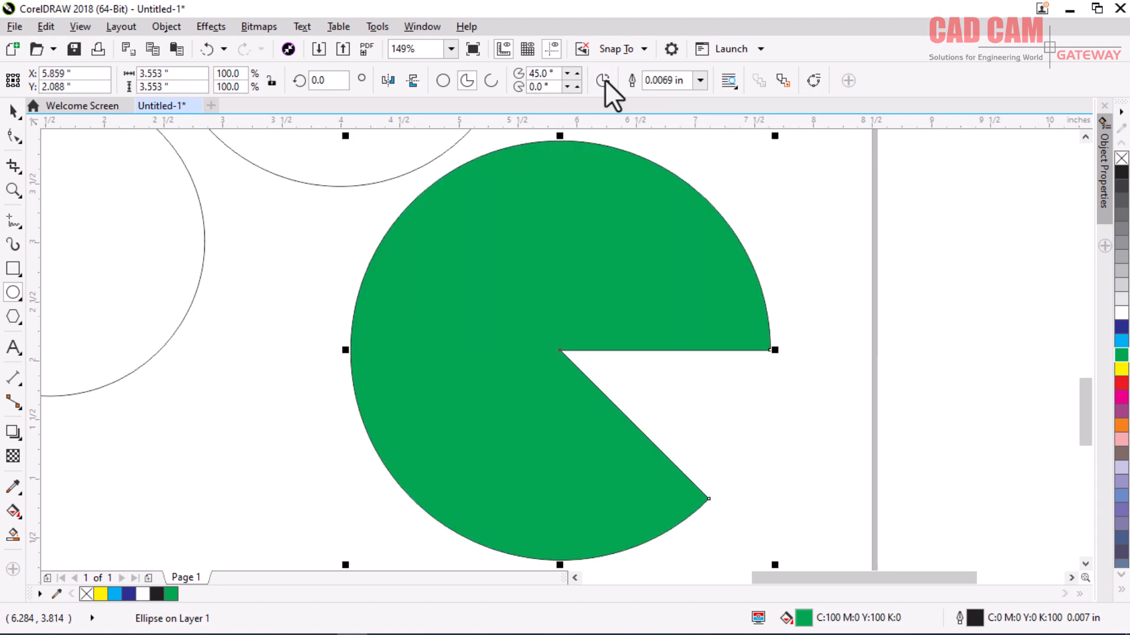
click(699, 81)
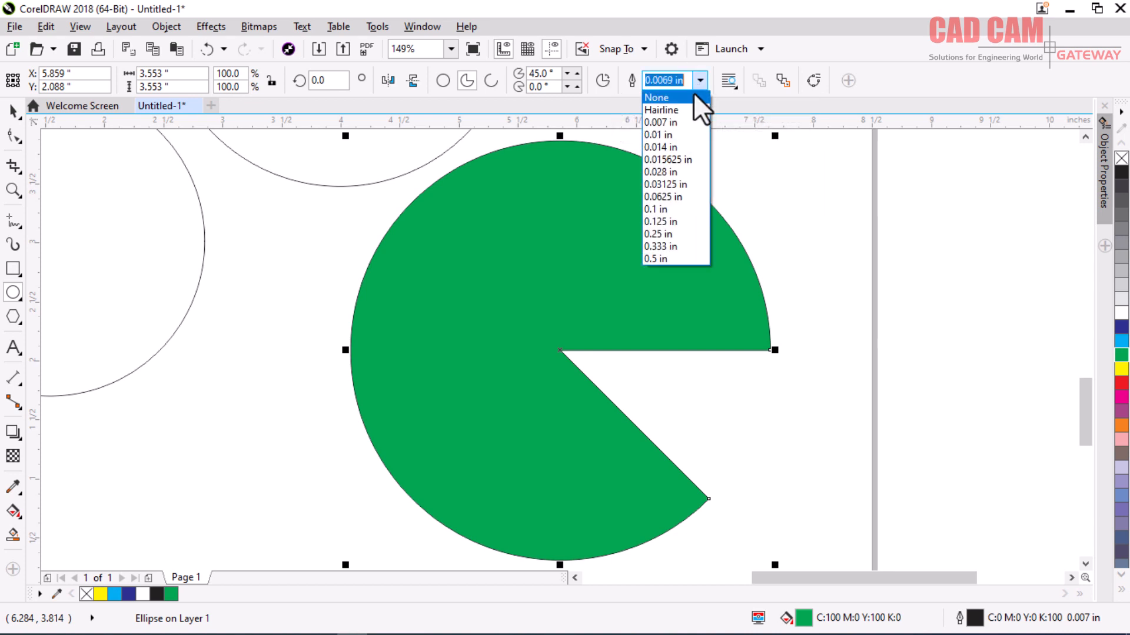
click(669, 207)
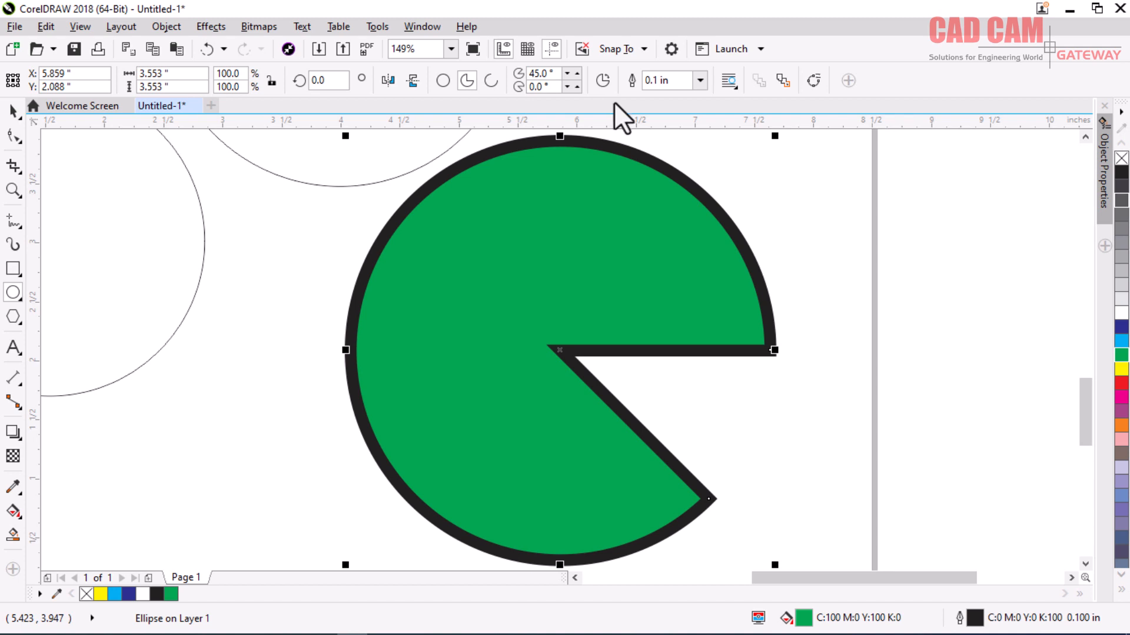
- Mirror the pie vertically and horizontally, flipping it back to its original orientation
click(412, 80)
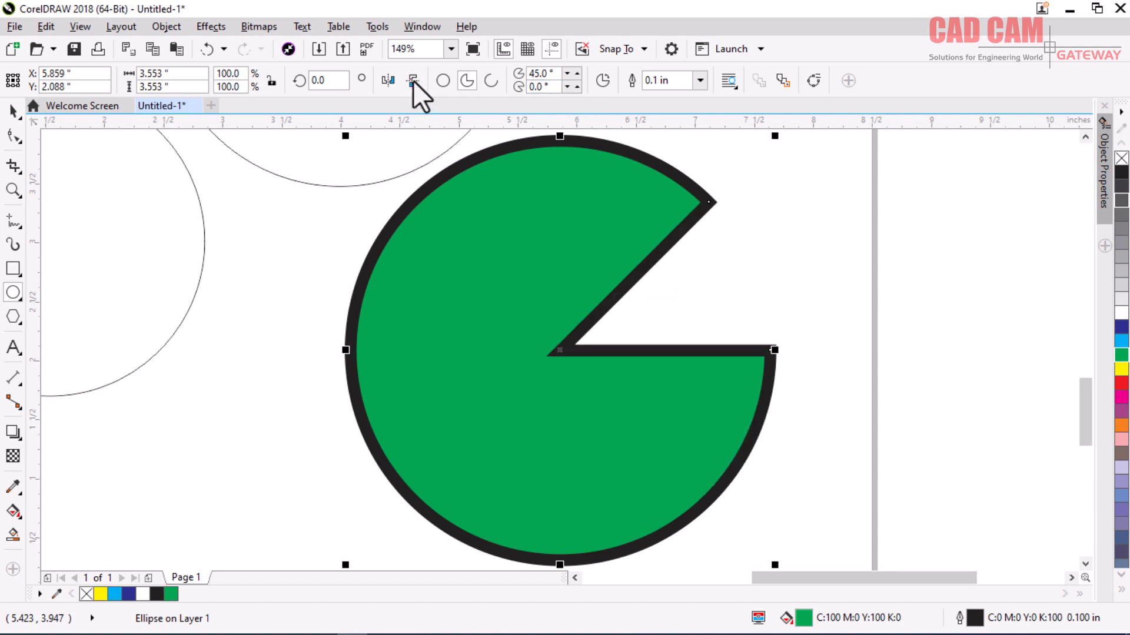
click(412, 80)
click(382, 81)
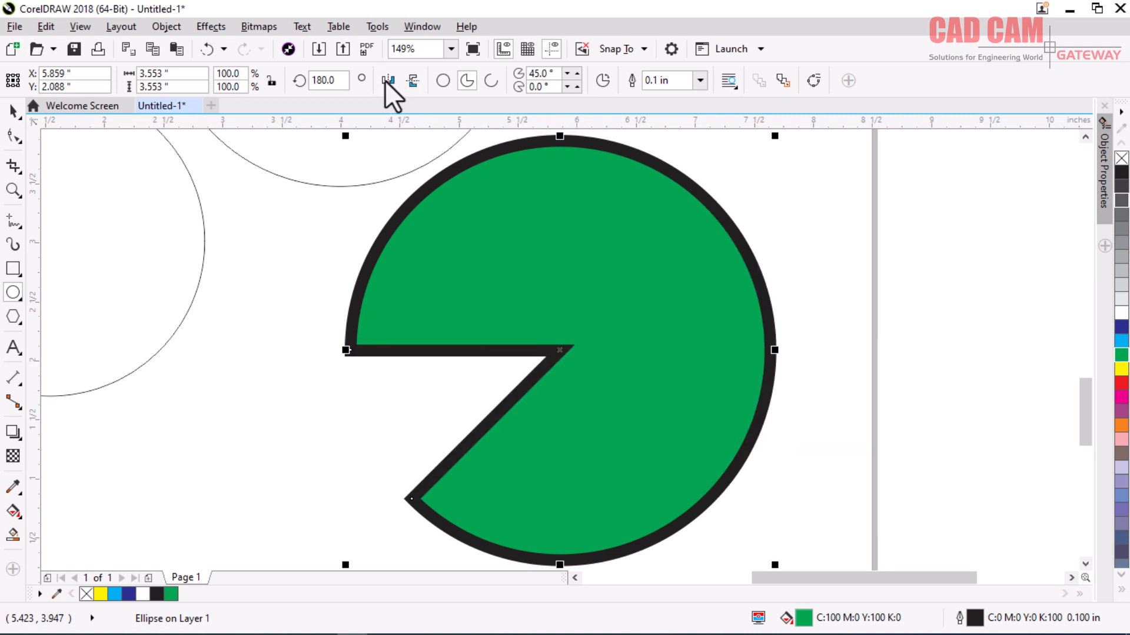
click(412, 80)
click(412, 80)
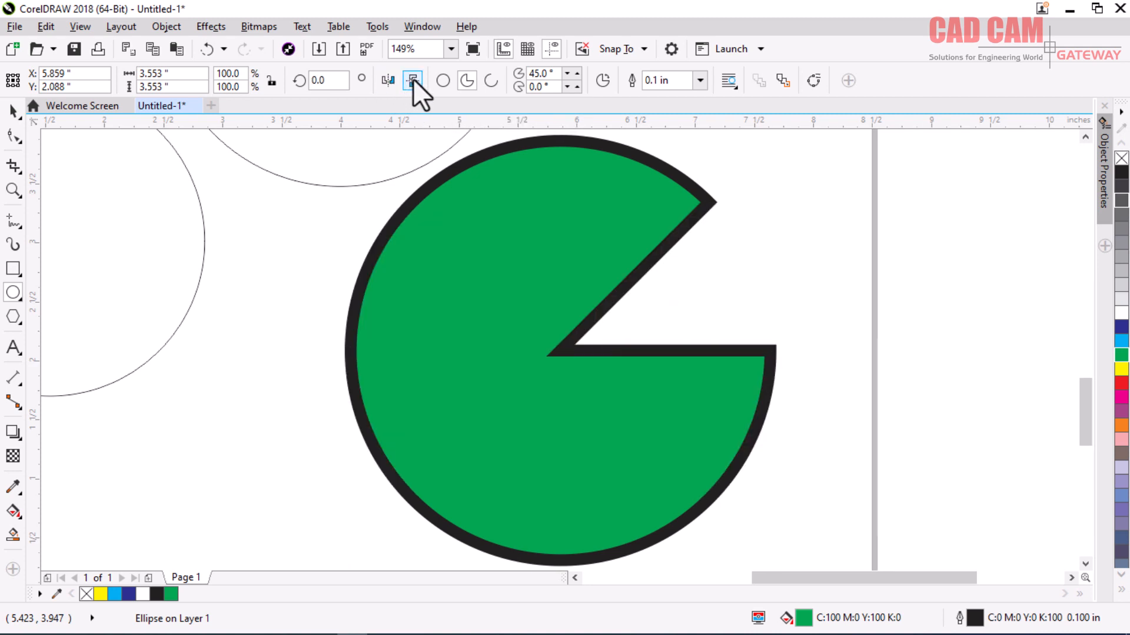
click(412, 80)
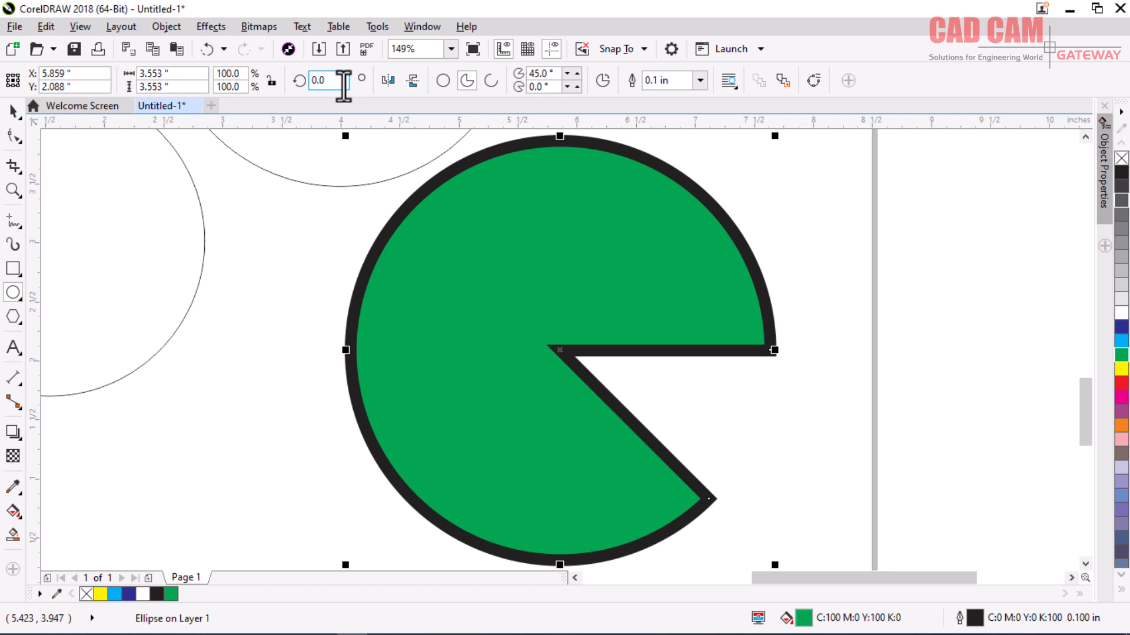
- Set the pie's rotation angle to 180° and change it to 90°
click(330, 82)
text(180)
key(Return)
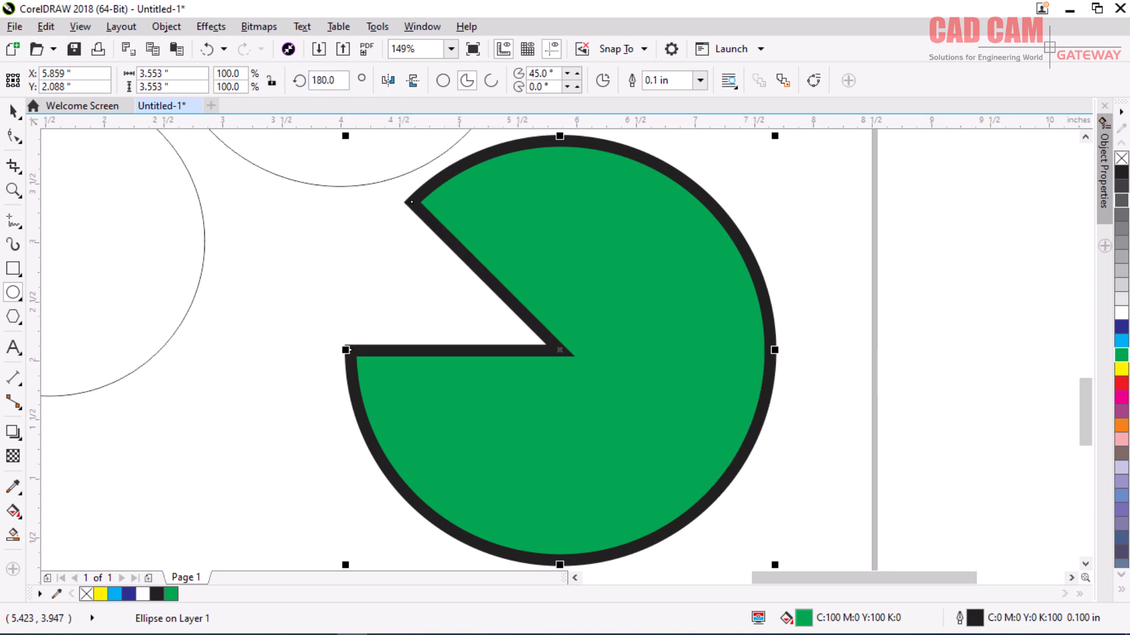
double_click(333, 80)
text(90)
key(Return)
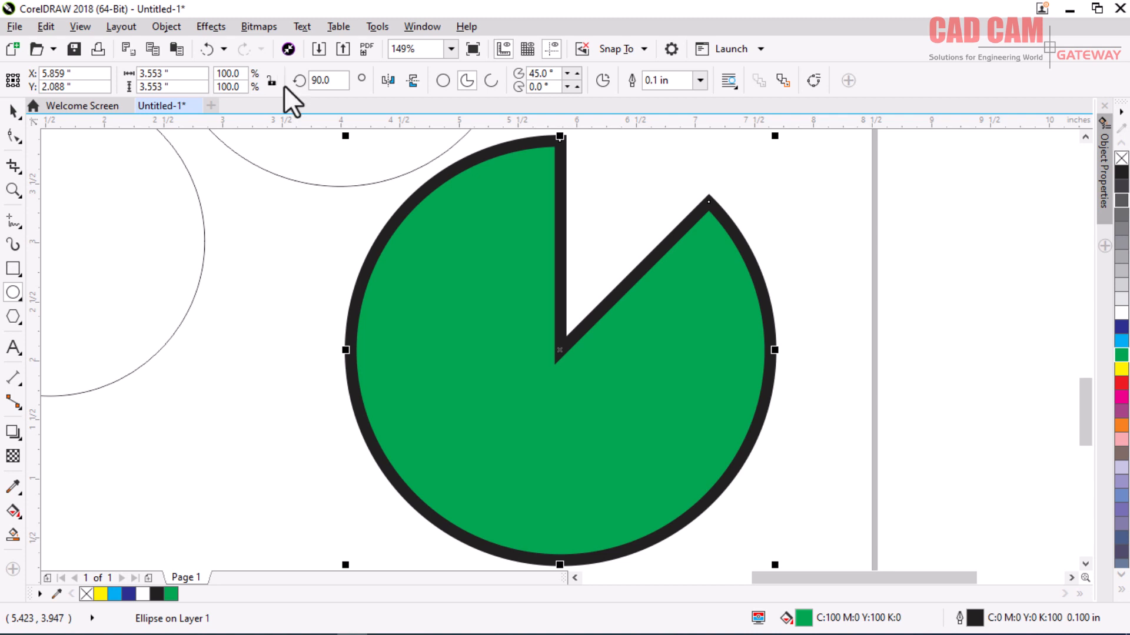
- Select the ellipse, both circles and the green pie on the page and delete them
scroll(606, 371, down, 5)
scroll(603, 342, up, 4)
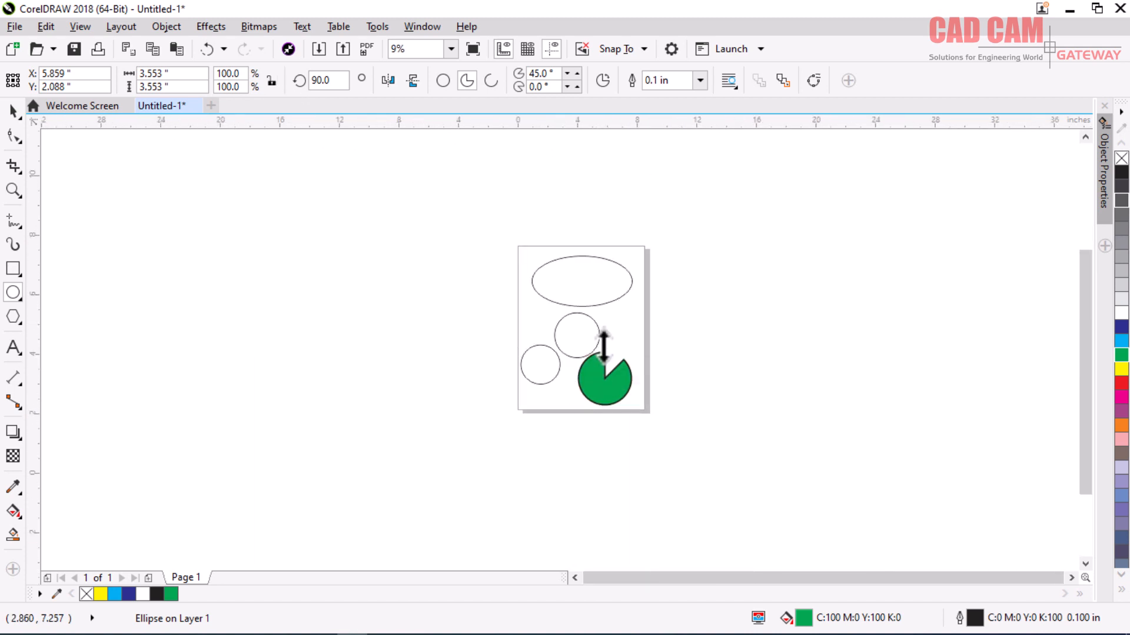
scroll(594, 330, down, 2)
click(13, 112)
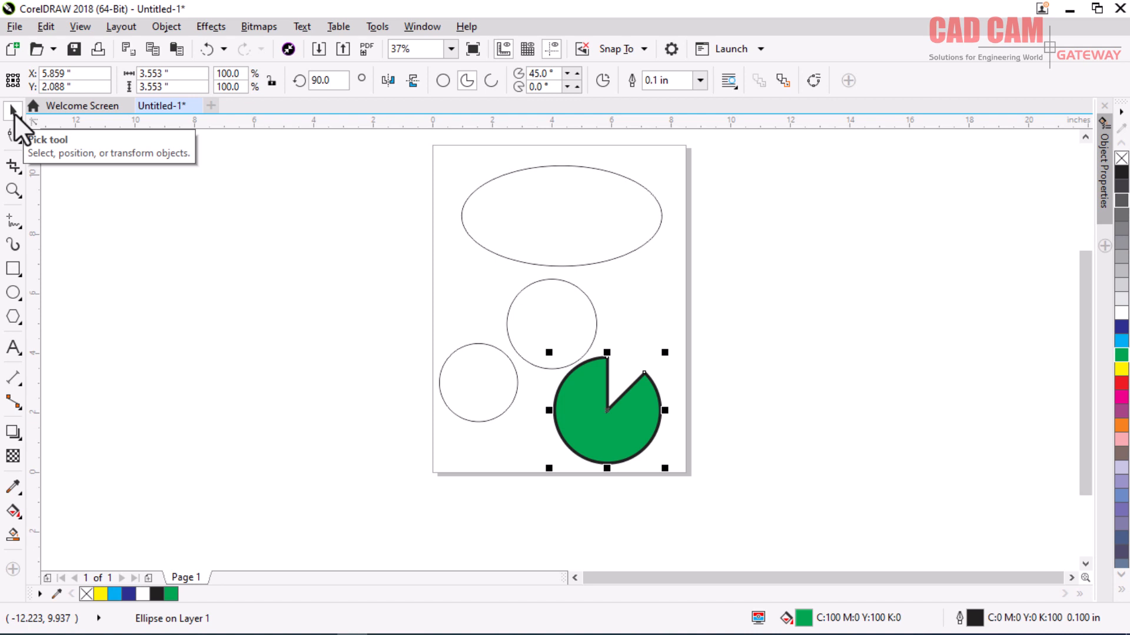
drag(451, 174, 740, 488)
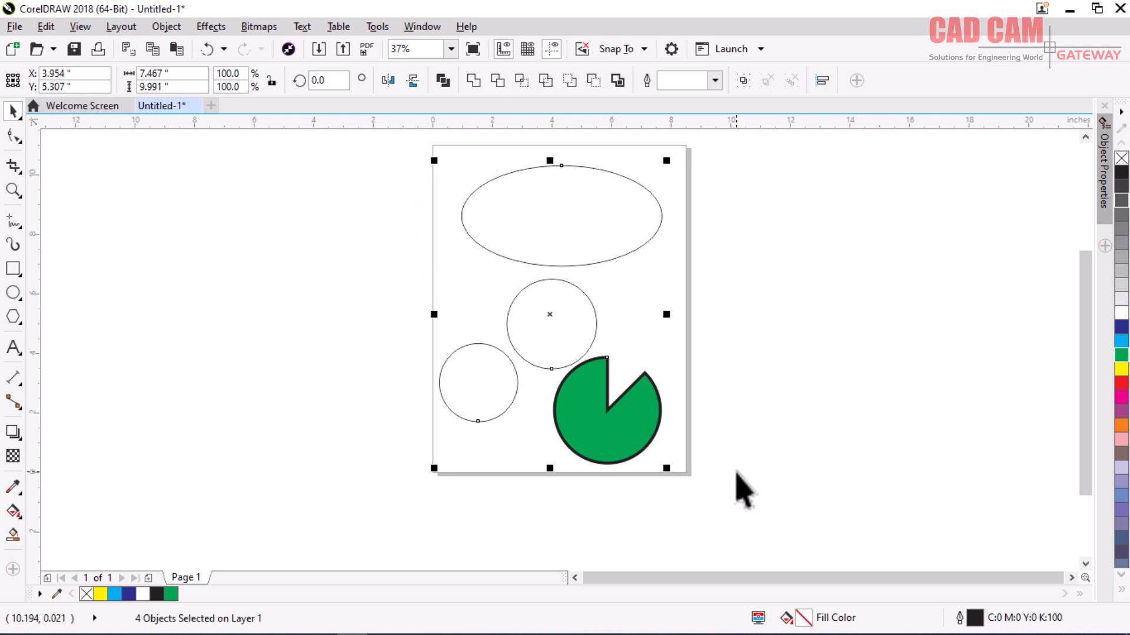
key(Delete)
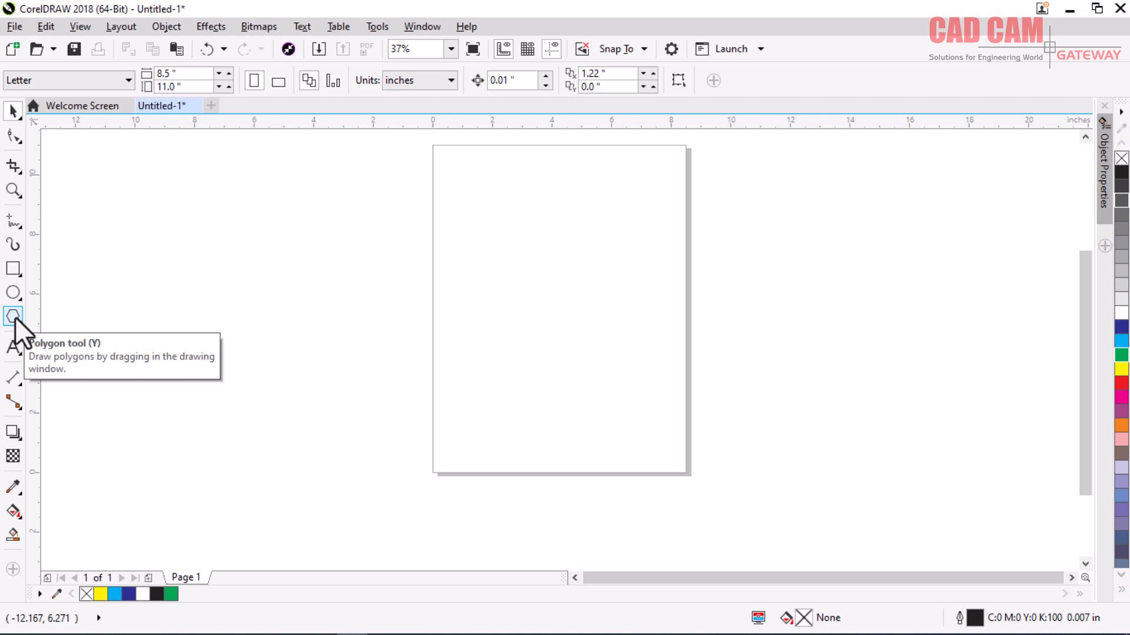
- Draw two three-sided polygons in the page's upper area, one inverted beneath the other, and delete both
click(15, 316)
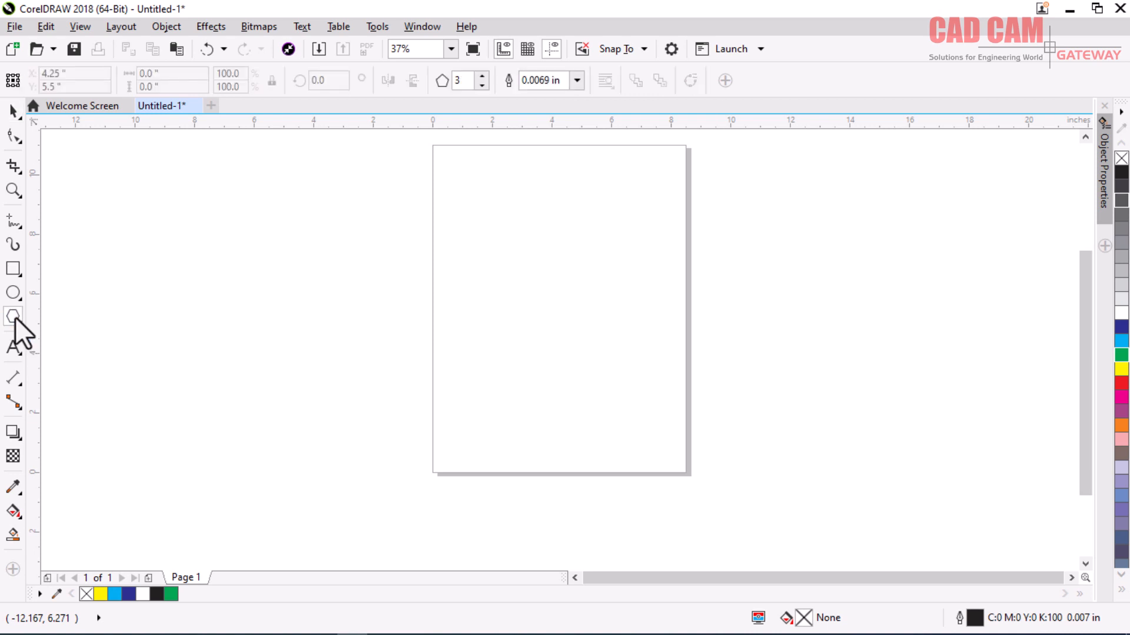
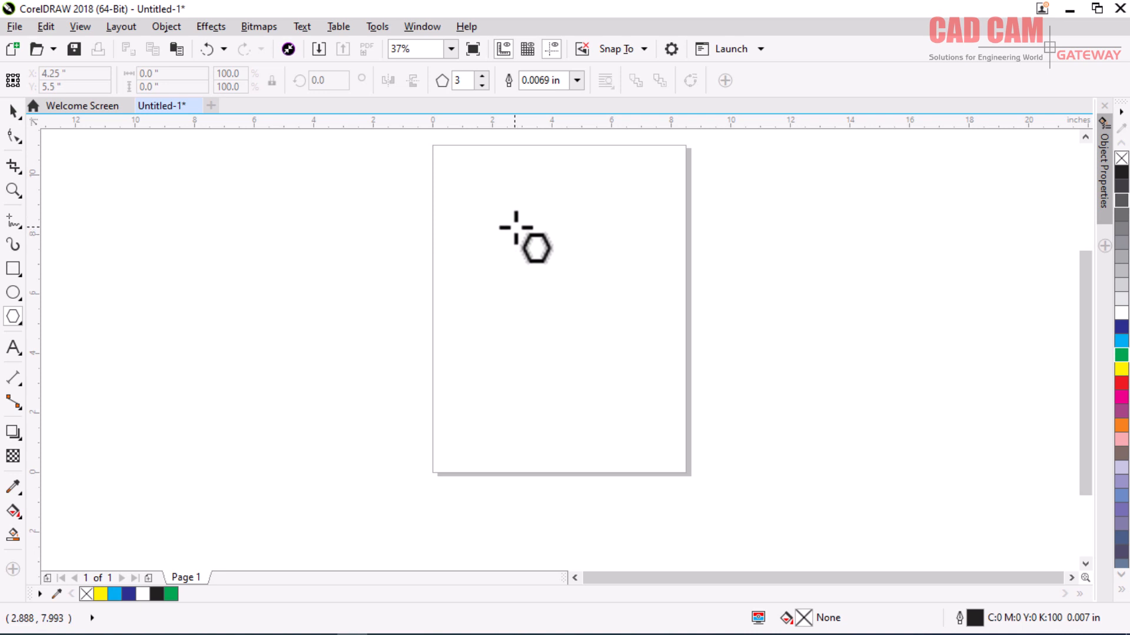
drag(496, 292, 507, 238)
click(21, 112)
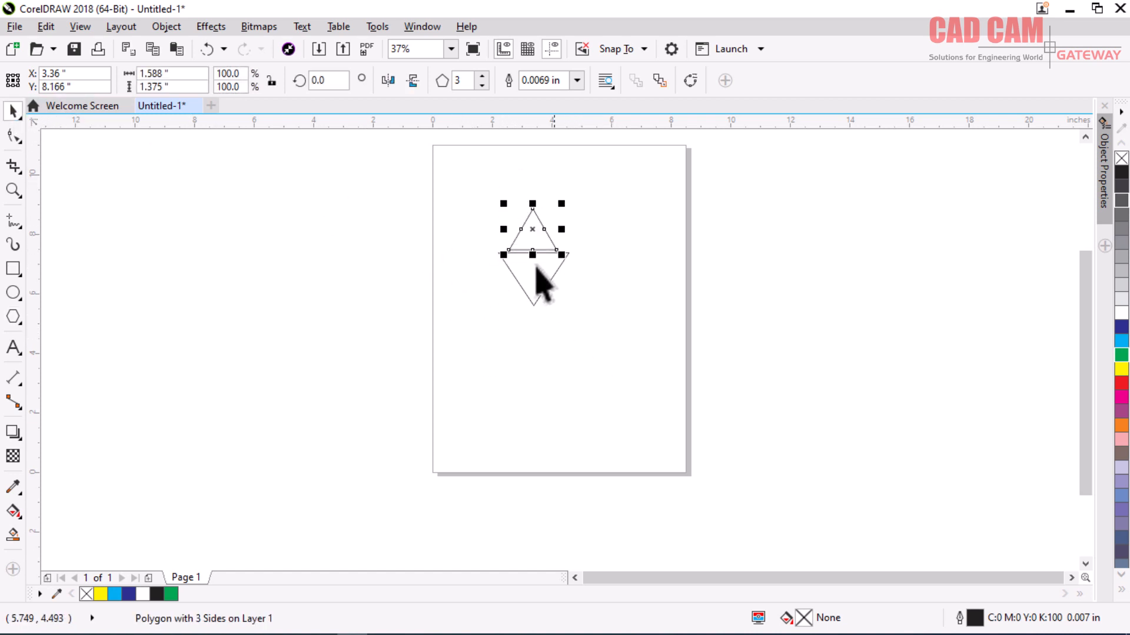
drag(495, 196, 607, 390)
key(Delete)
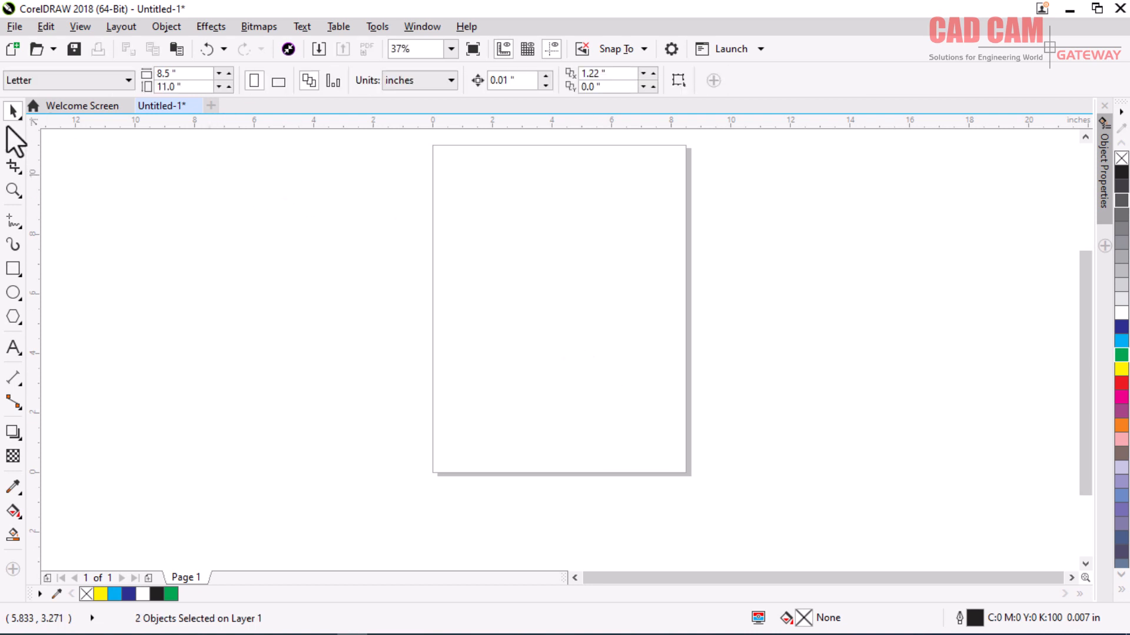
- Draw a five-sided polygon about 3.86 by 3.67 in and move it toward the middle of the page
click(13, 316)
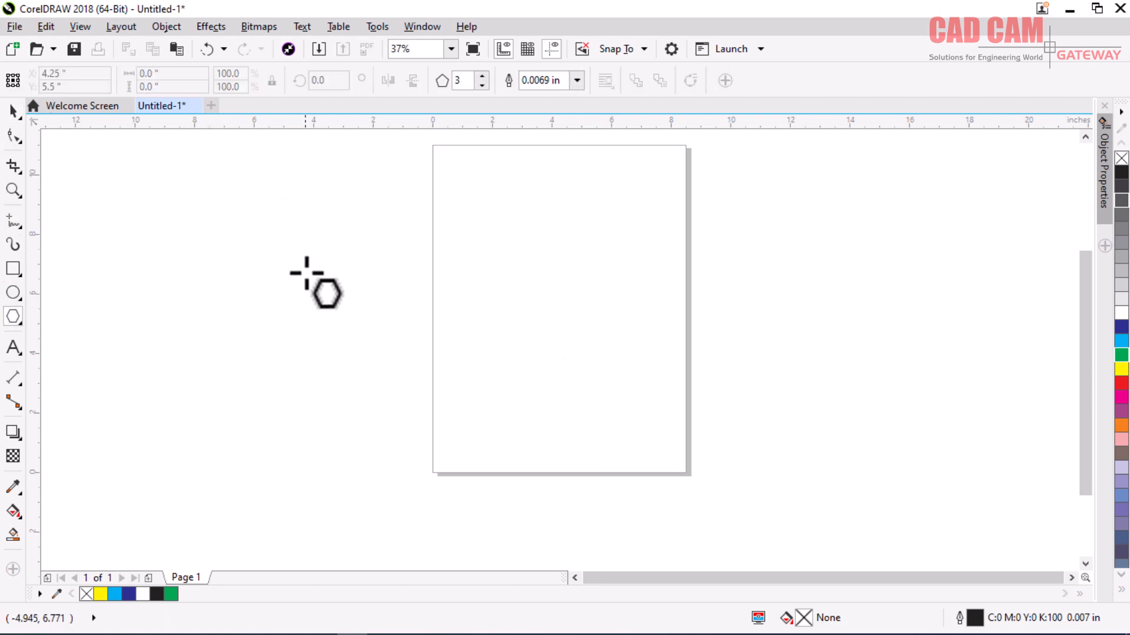
click(482, 75)
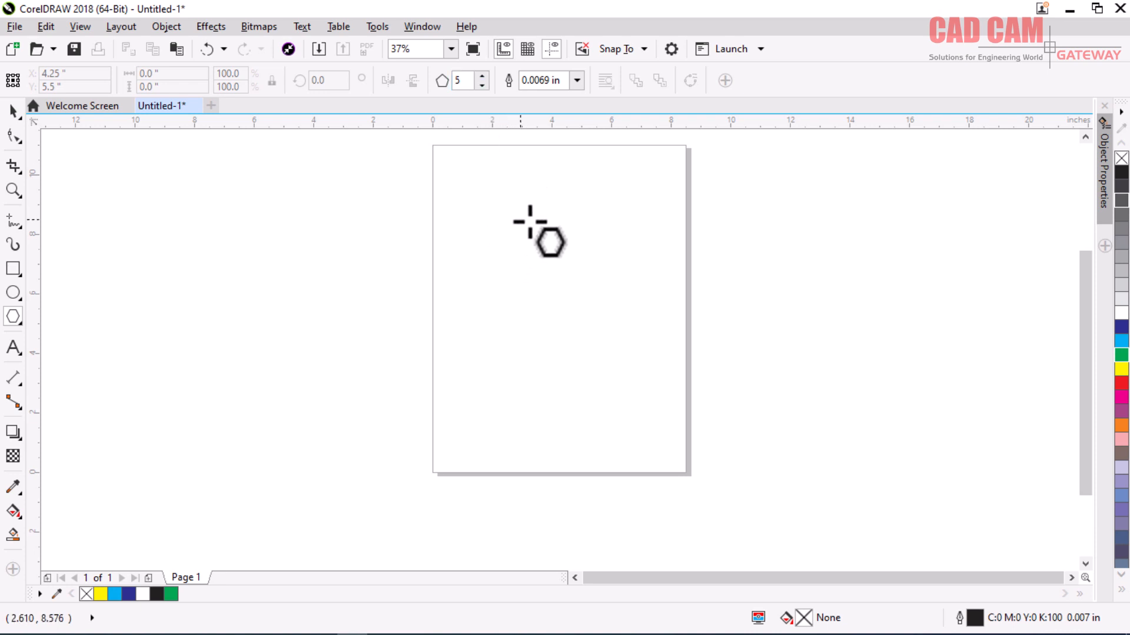
mouse_move(507, 199)
mouse_down()
mouse_move(566, 271)
mouse_move(590, 202)
mouse_move(613, 297)
mouse_move(649, 361)
mouse_move(616, 285)
mouse_move(567, 277)
mouse_move(592, 298)
mouse_move(547, 239)
mouse_move(600, 272)
mouse_move(647, 333)
mouse_move(574, 254)
mouse_move(501, 214)
mouse_move(565, 328)
mouse_move(595, 198)
mouse_move(541, 241)
mouse_move(595, 227)
mouse_move(587, 292)
mouse_move(578, 249)
mouse_move(559, 272)
mouse_move(610, 320)
mouse_move(583, 272)
mouse_up()
key(shift)
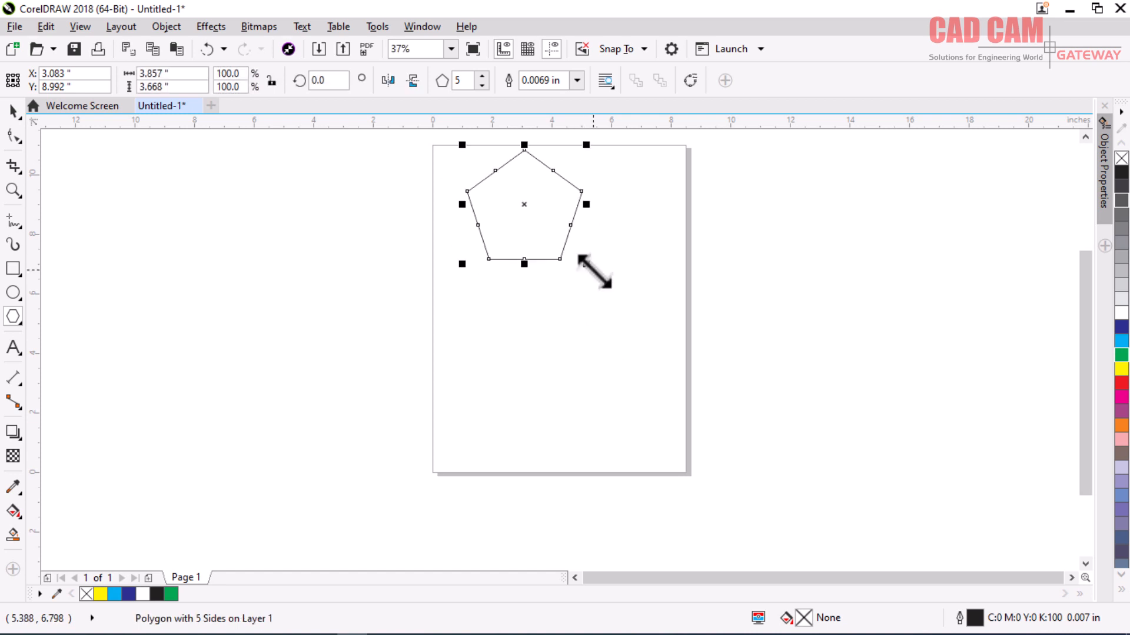
drag(525, 205, 557, 260)
- Lock the pentagon's size ratio and set its width to 4 in
key(shift+F2)
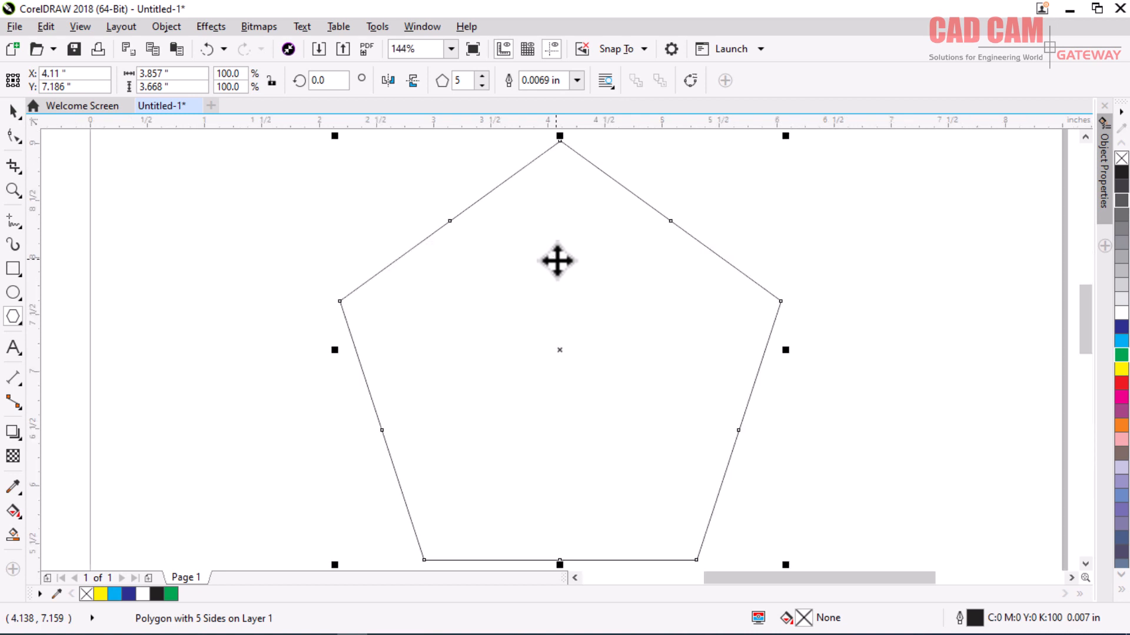
scroll(555, 254, down, 3)
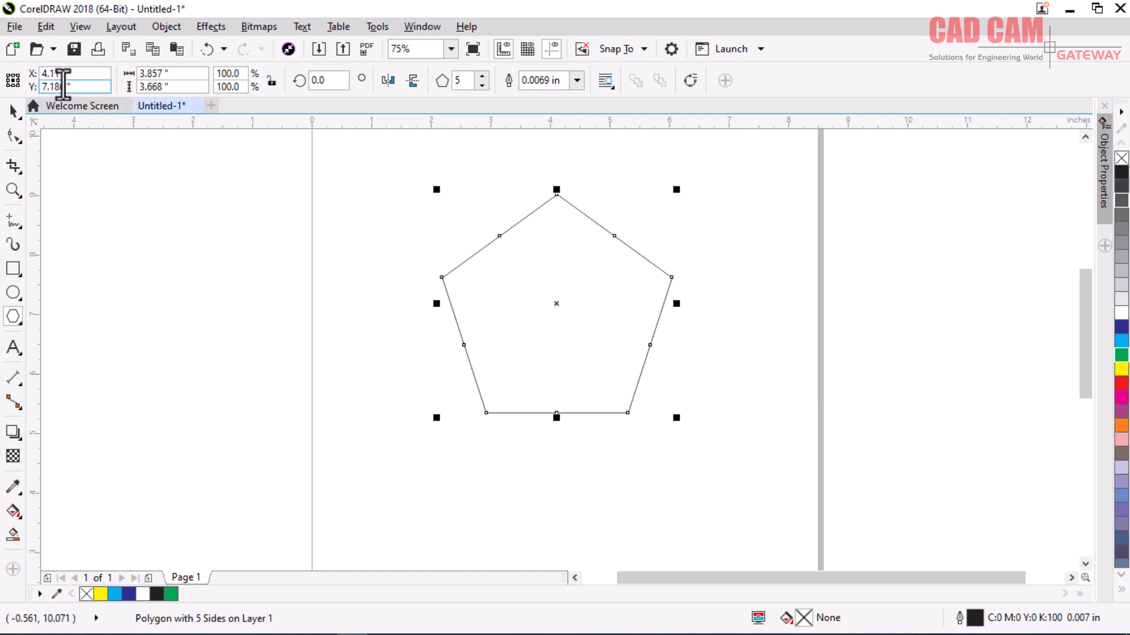
click(270, 82)
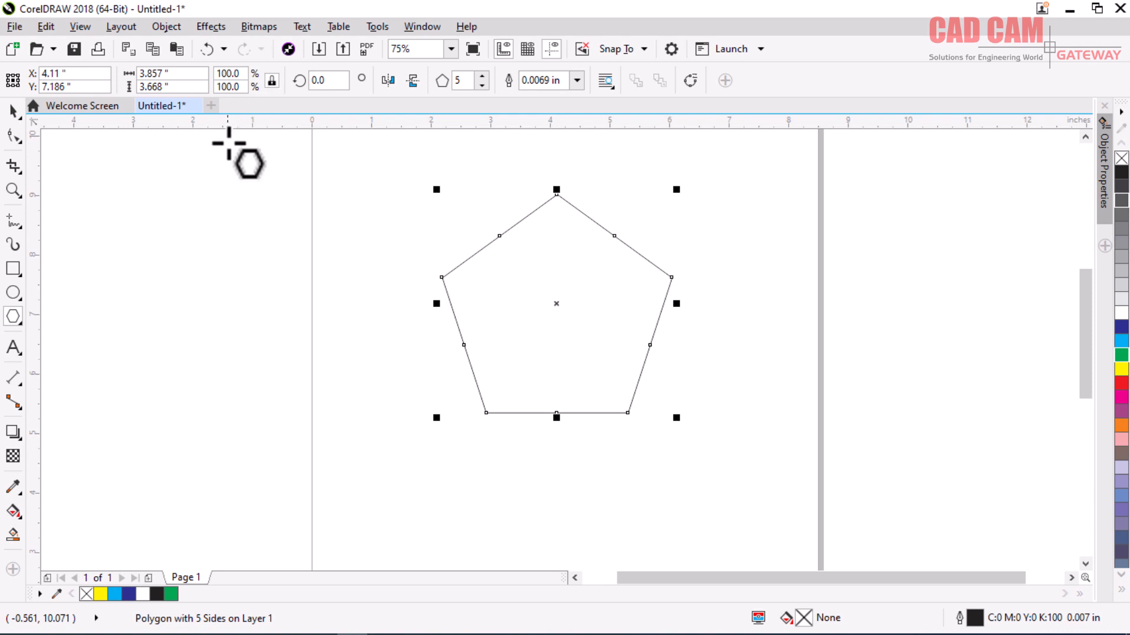
click(195, 79)
text(4)
key(Tab)
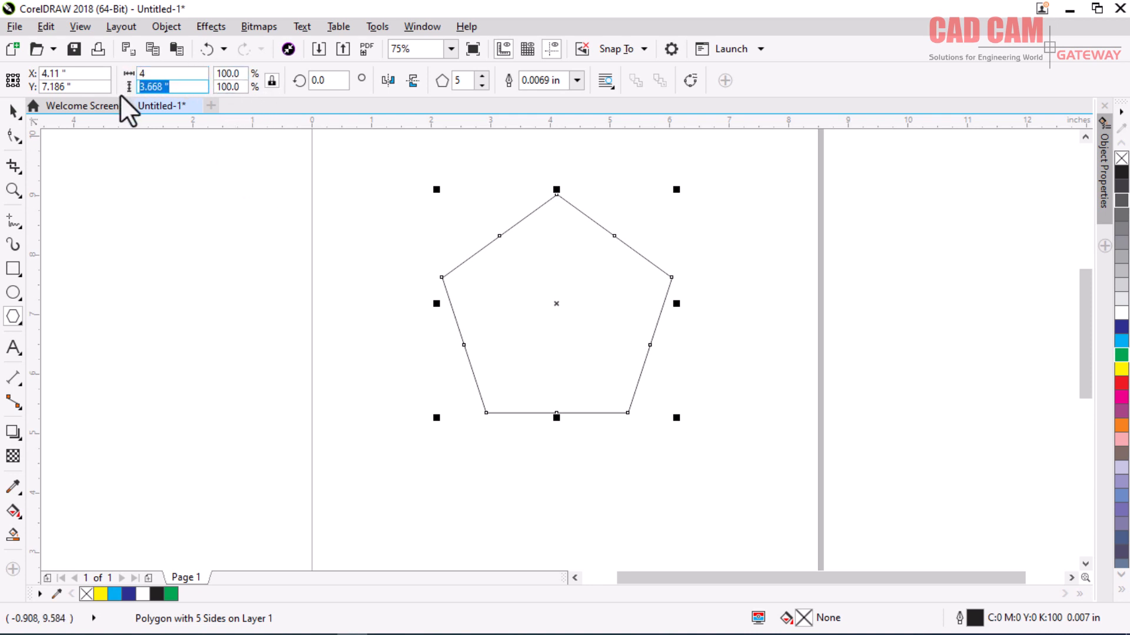
key(Return)
- Rotate the pentagon to 90° and undo the rotation
click(321, 80)
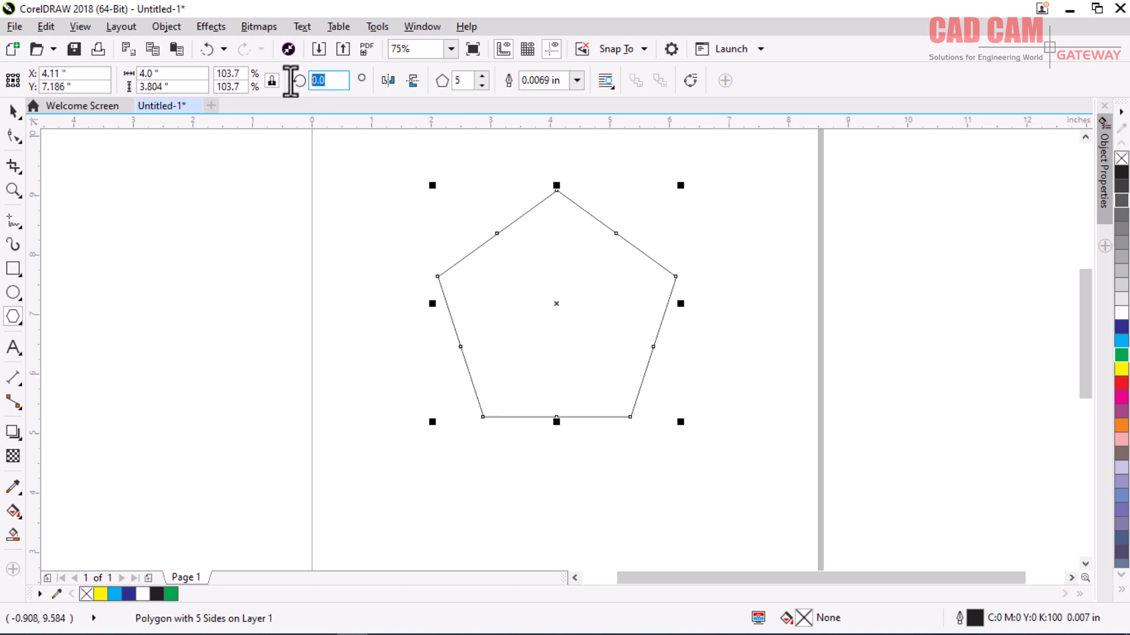
text(90)
key(Return)
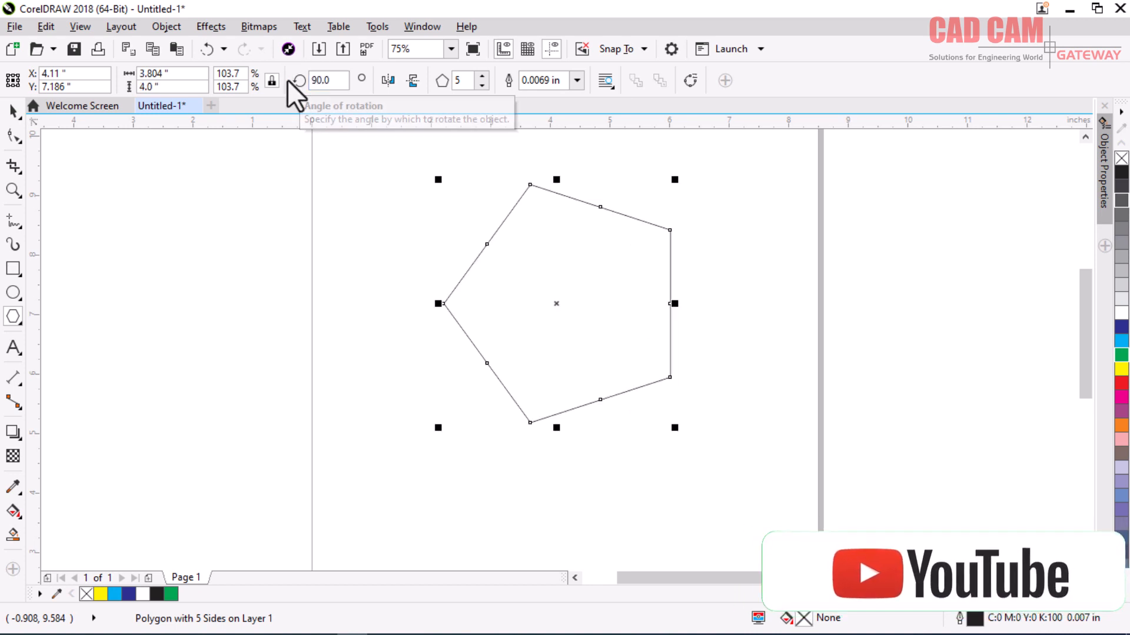
key(ctrl+z)
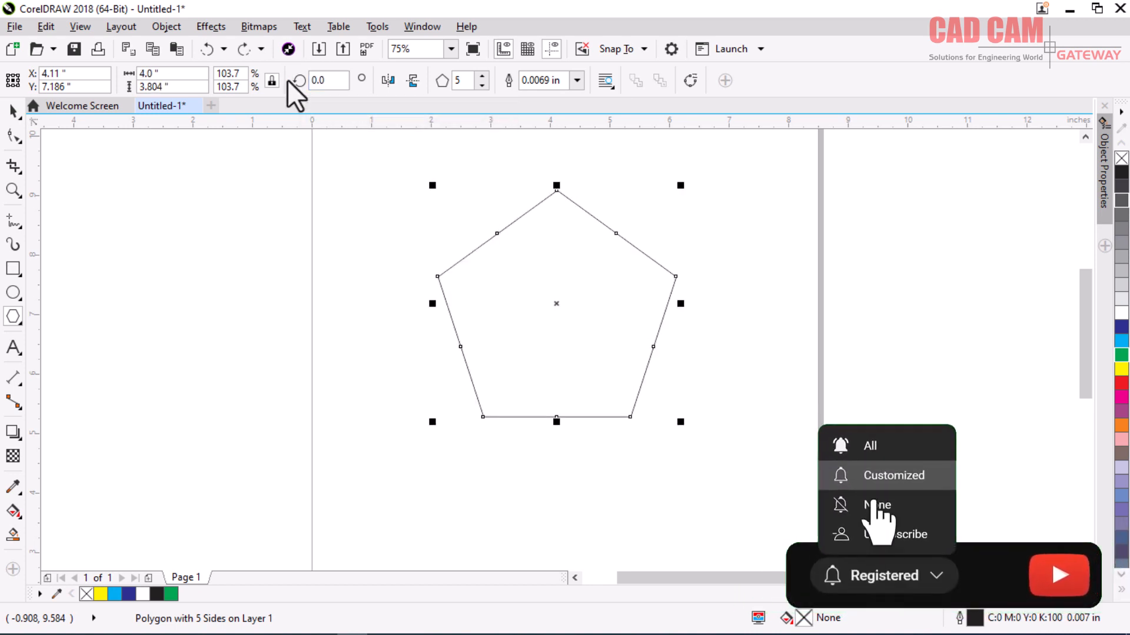
- Mirror the pentagon vertically, mirror it back, and mirror it horizontally
click(411, 81)
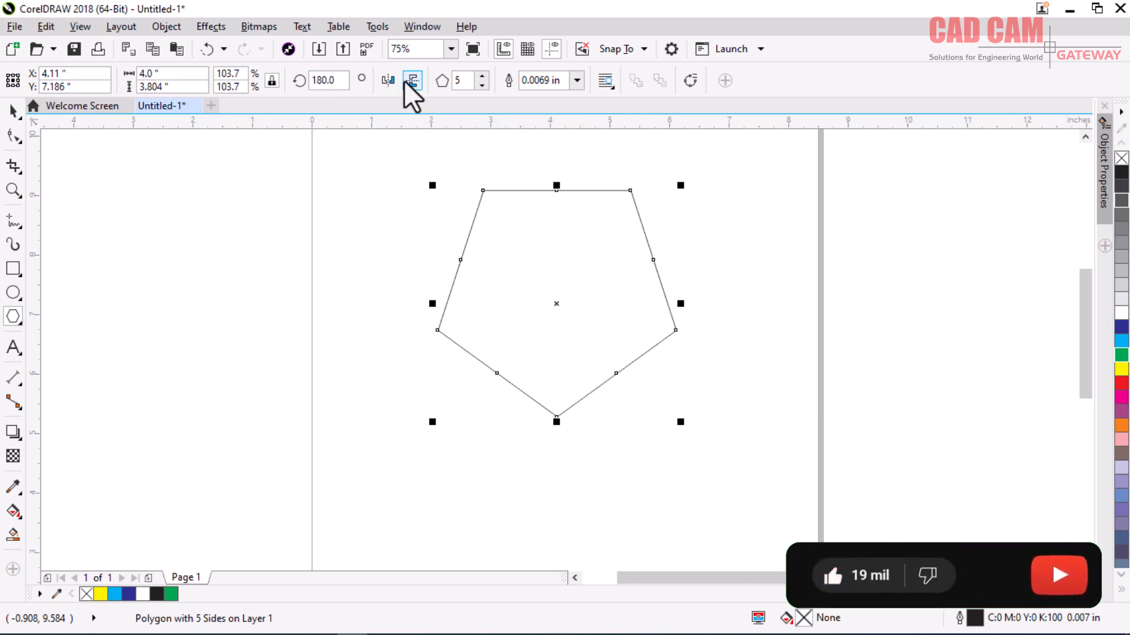
click(410, 80)
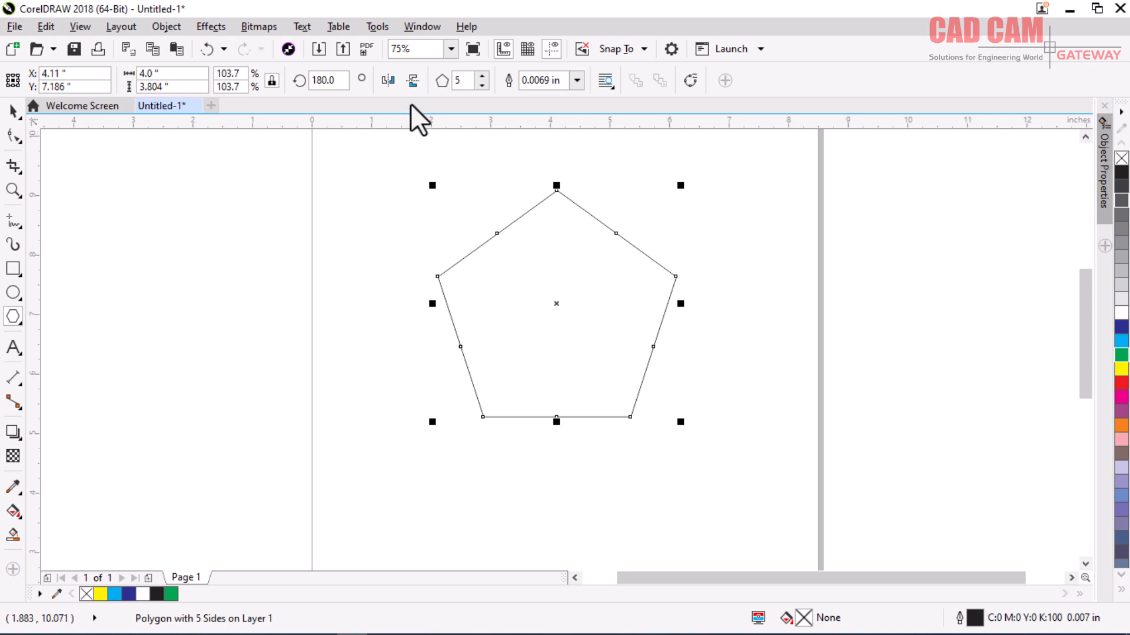
click(397, 87)
- Increase the polygon's number of sides step by step to 41
click(482, 78)
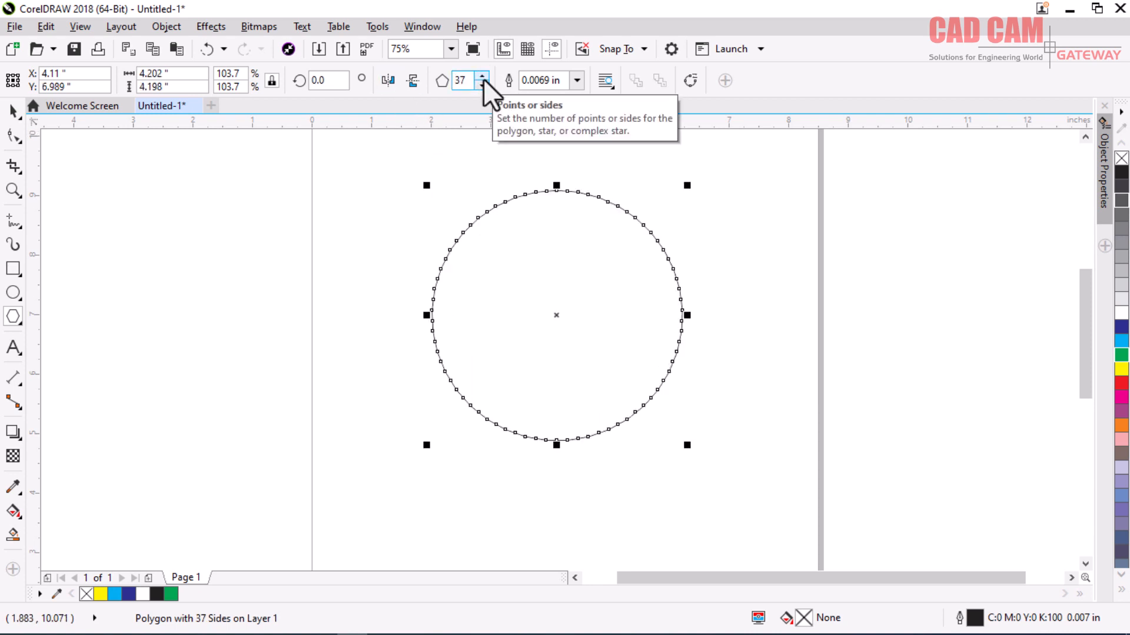
click(482, 78)
click(482, 77)
click(483, 78)
click(483, 77)
click(482, 78)
click(482, 77)
click(483, 78)
click(482, 77)
click(483, 78)
click(482, 77)
- Reduce the polygon's number of sides to 3
click(482, 86)
click(483, 86)
click(483, 86)
click(482, 86)
click(482, 86)
click(482, 86)
click(482, 86)
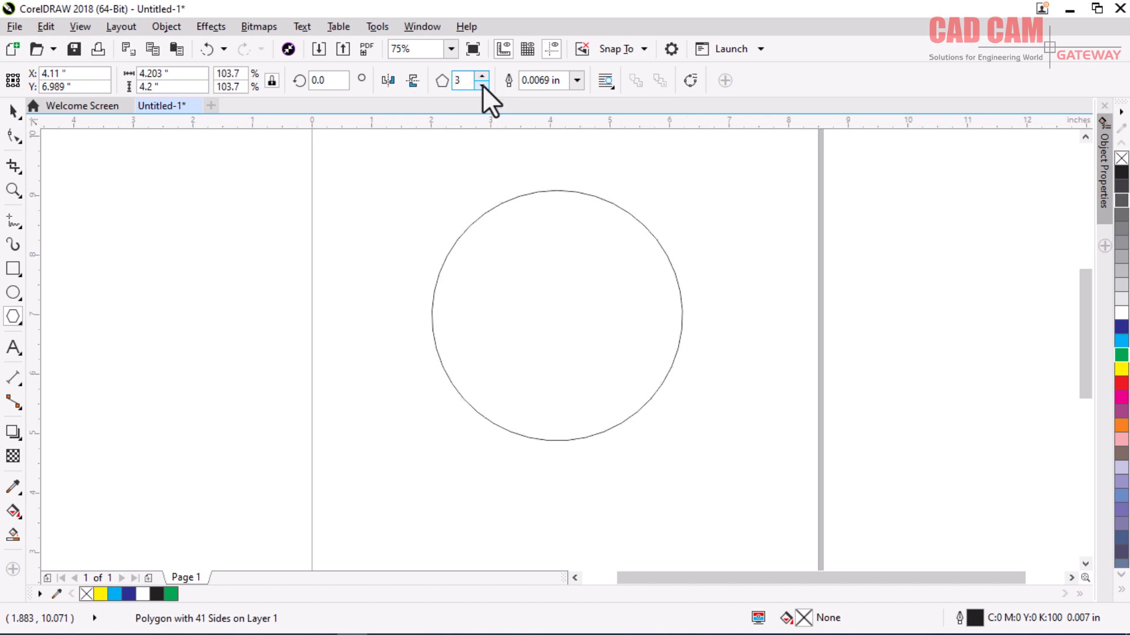
key(Return)
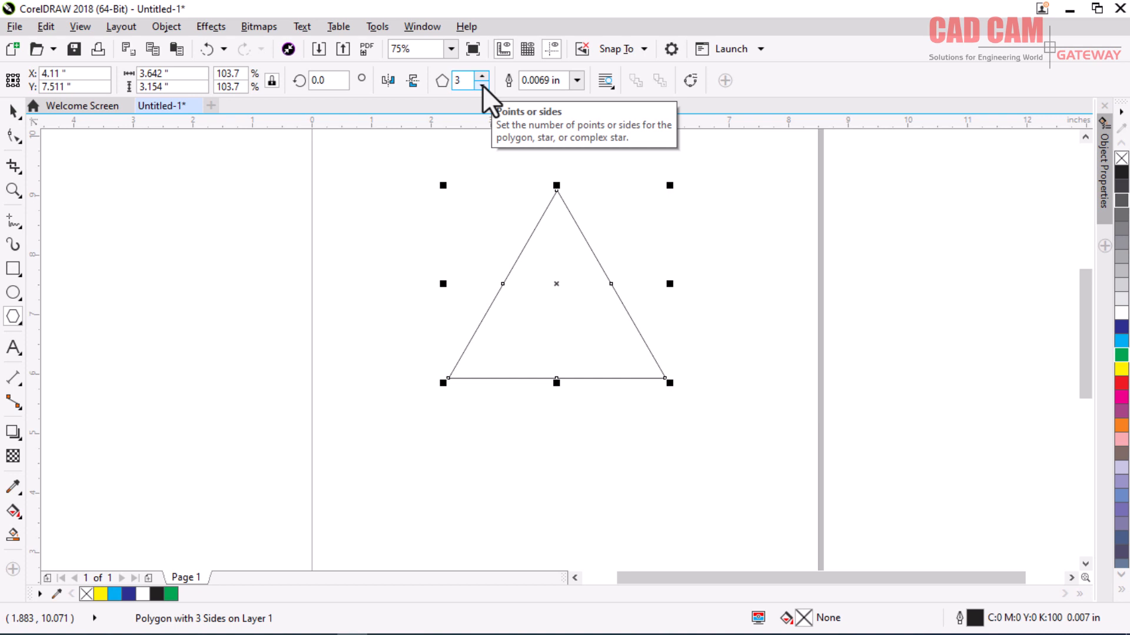
- Set the polygon's number of sides to 8 and its outline width to 0.1 in
click(482, 76)
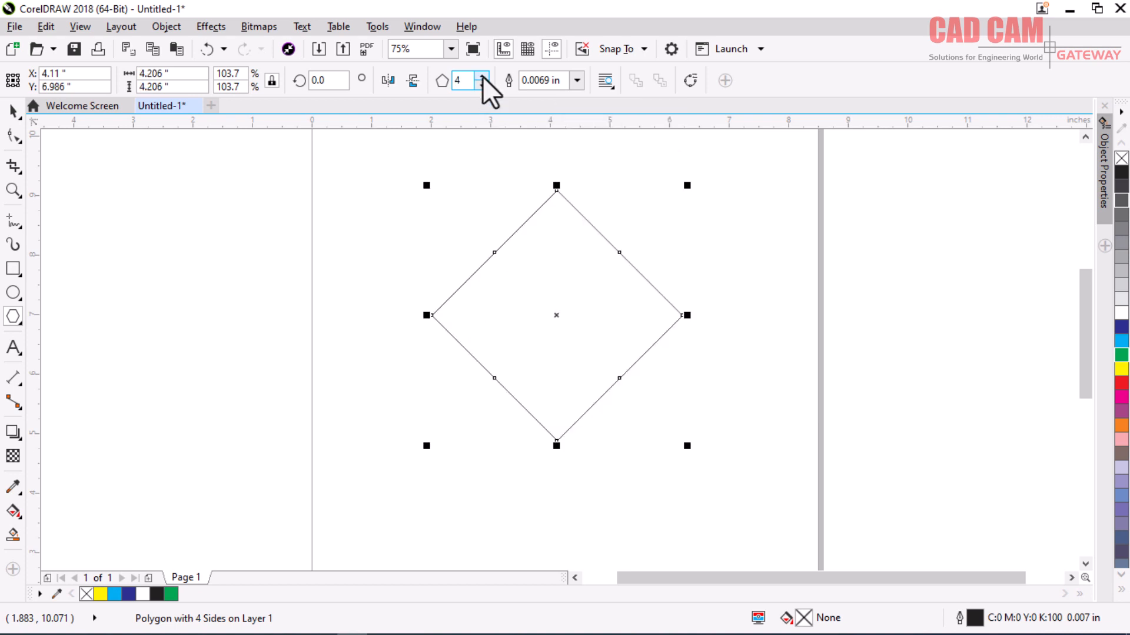
click(482, 76)
click(482, 76)
click(482, 76)
click(483, 76)
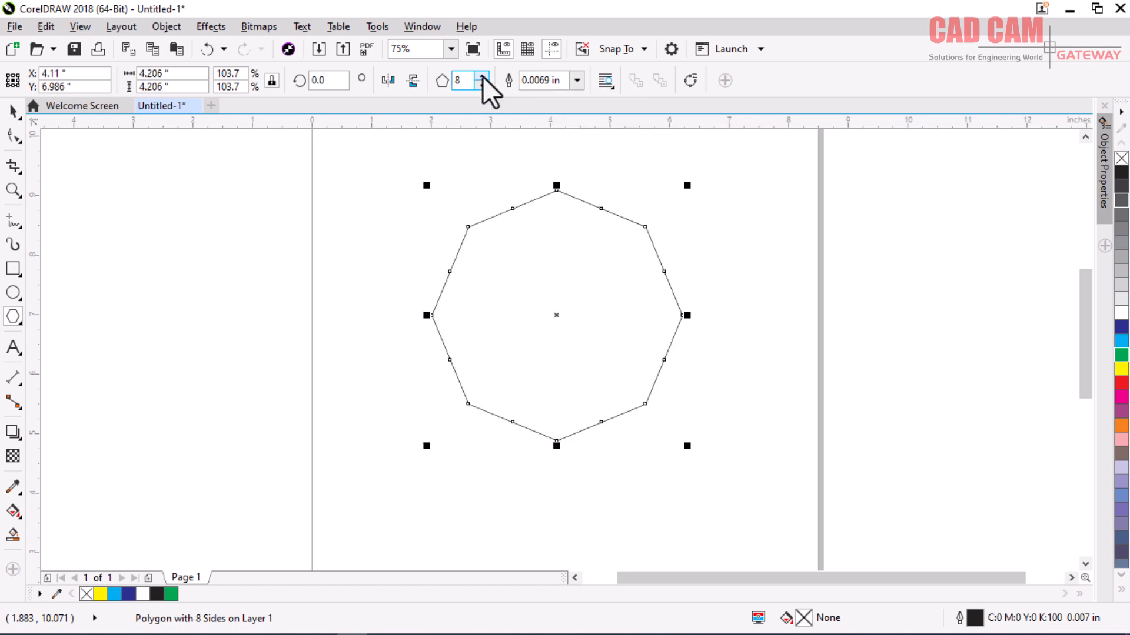
click(577, 81)
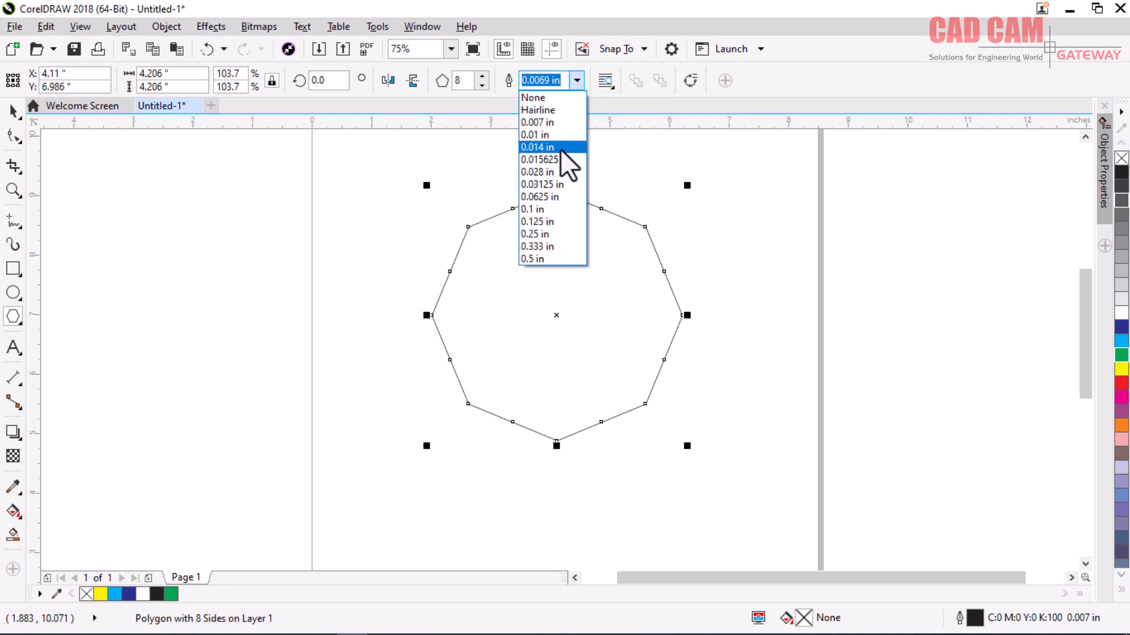
click(550, 211)
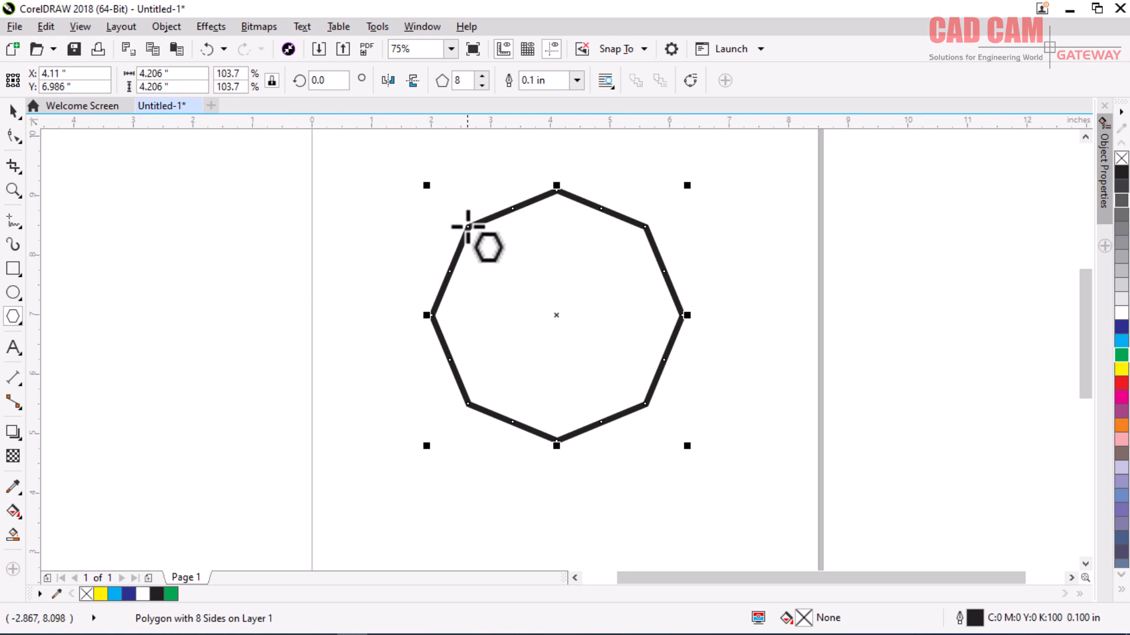
click(16, 316)
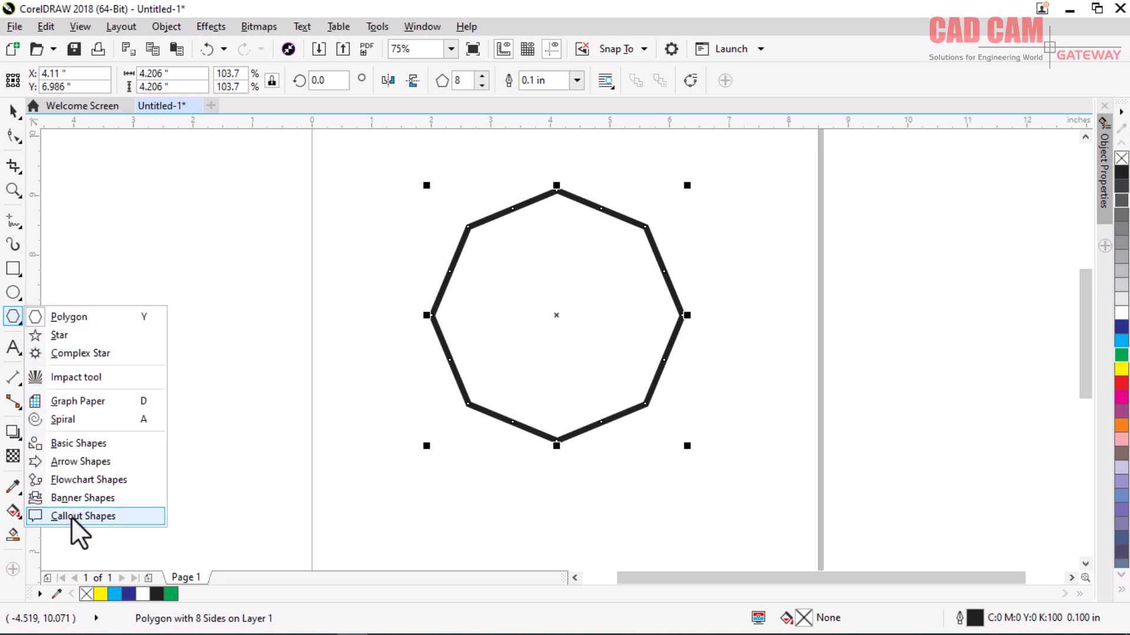
click(15, 292)
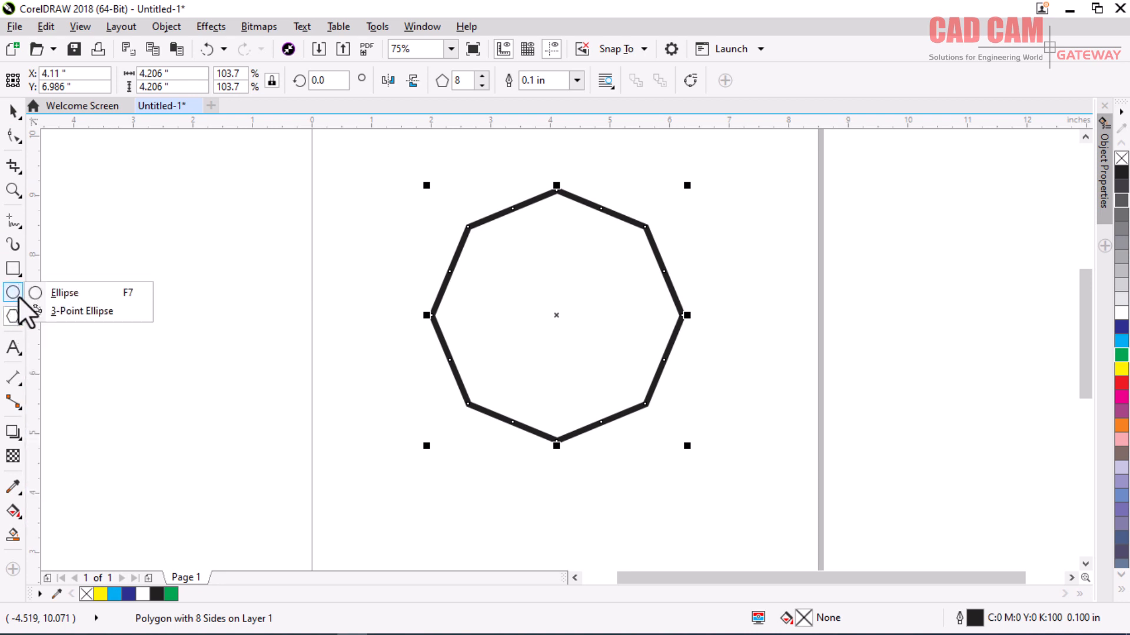
mouse_move(18, 267)
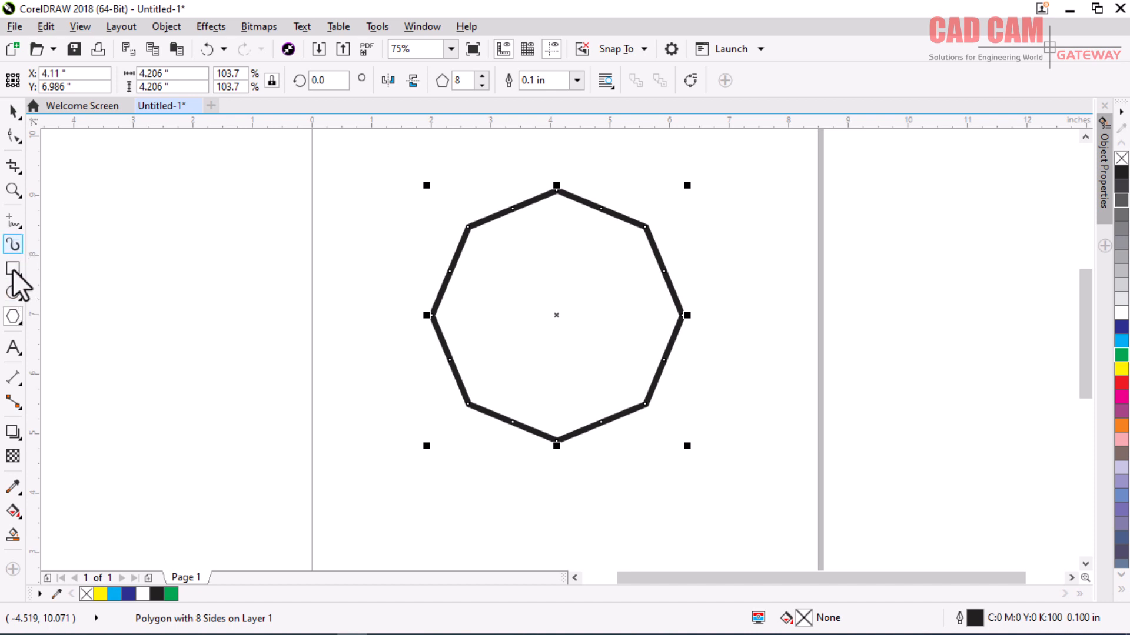
mouse_move(13, 330)
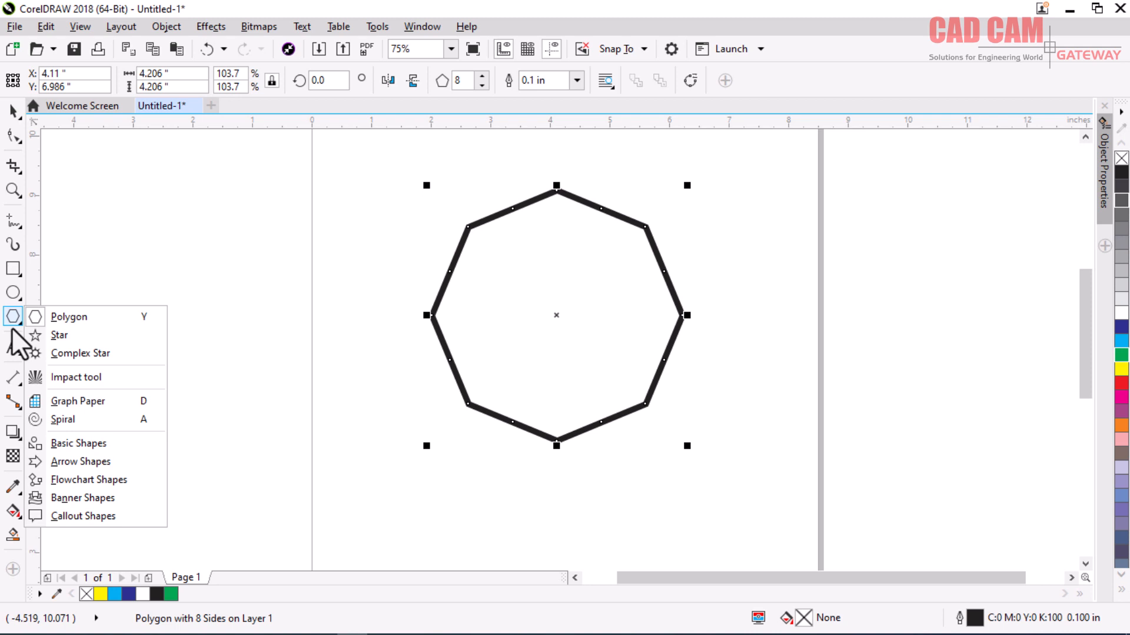
click(13, 112)
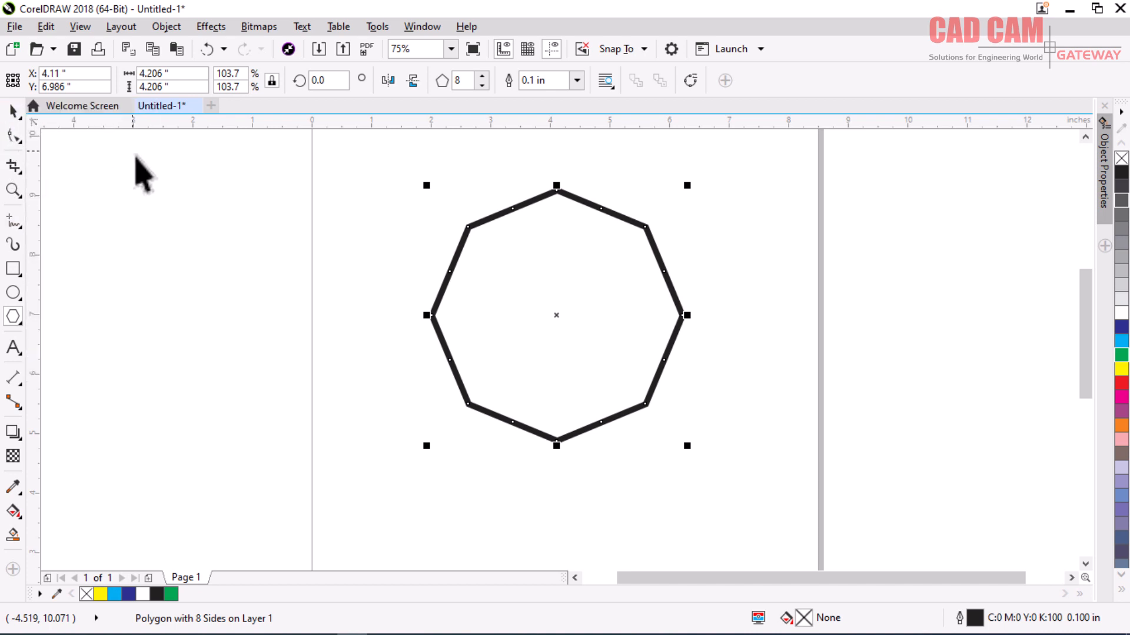
- Start artistic text below the octagon, enter random placeholder characters and erase them all
click(12, 347)
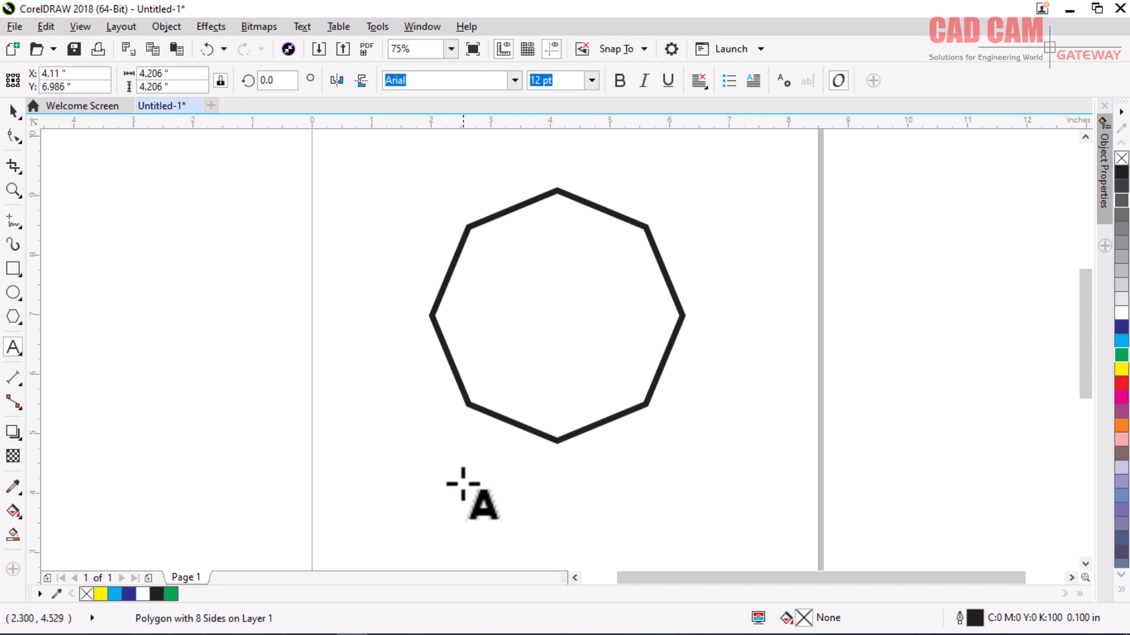
click(417, 492)
text(dfsd sd fsdsdf sf s fsd)
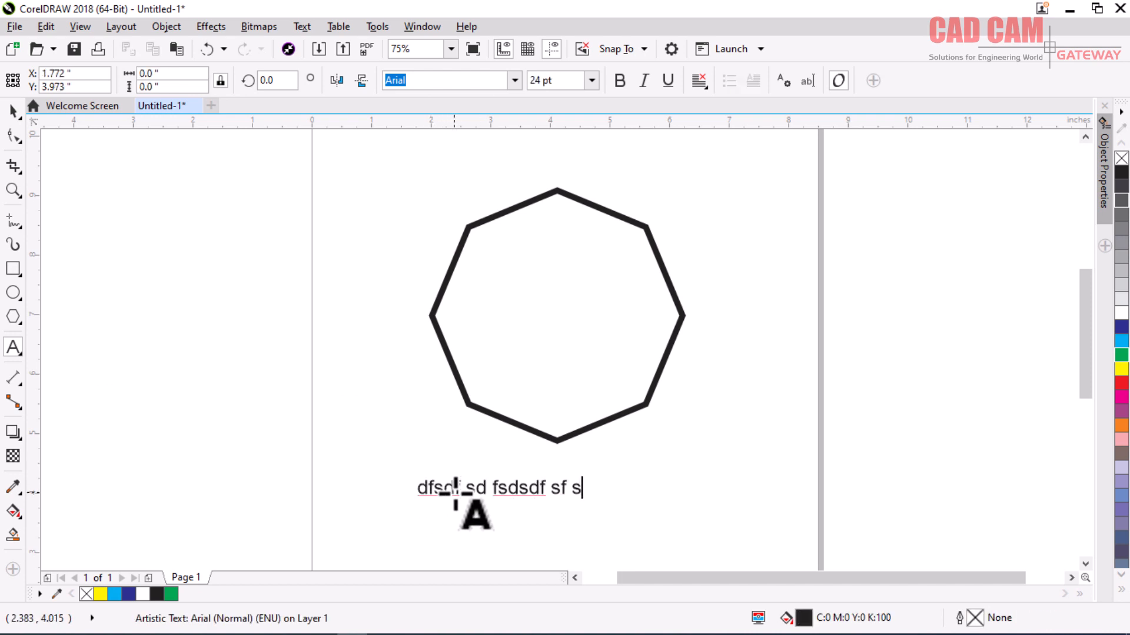
key(BackSpace)
key(BackSpace)
key(BackSpace)
key(BackSpace)
key(BackSpace)
key(BackSpace)
key(BackSpace)
key(BackSpace)
key(BackSpace)
key(BackSpace)
key(BackSpace)
key(BackSpace)
key(BackSpace)
key(BackSpace)
key(BackSpace)
key(BackSpace)
key(BackSpace)
key(BackSpace)
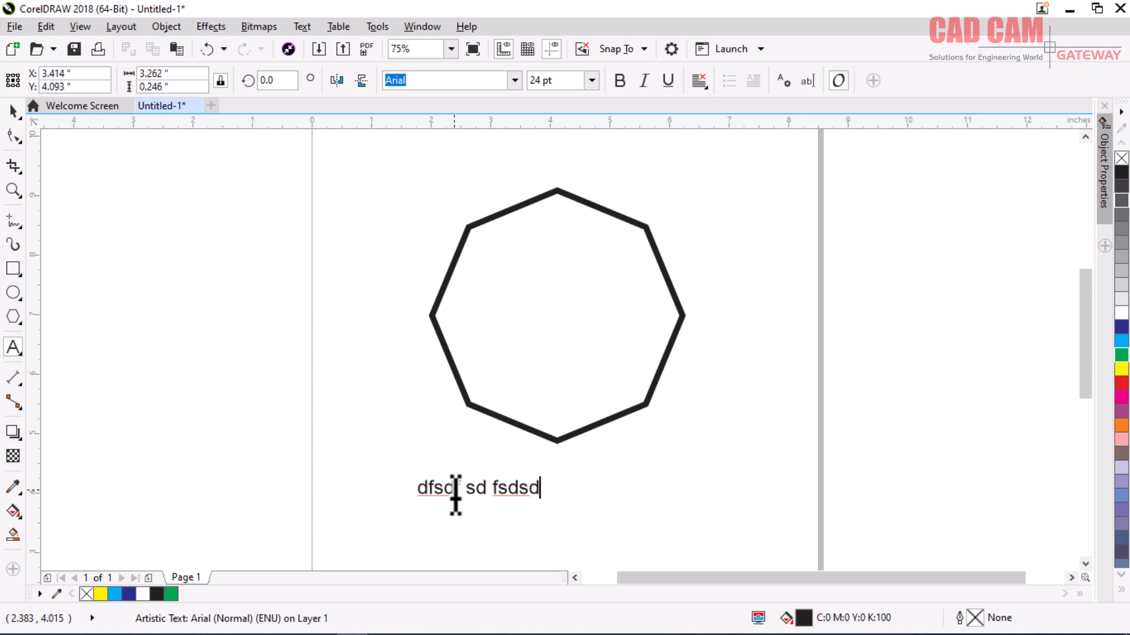
key(BackSpace)
key(BackSpace)
key(BackSpace)
key(BackSpace)
key(BackSpace)
key(BackSpace)
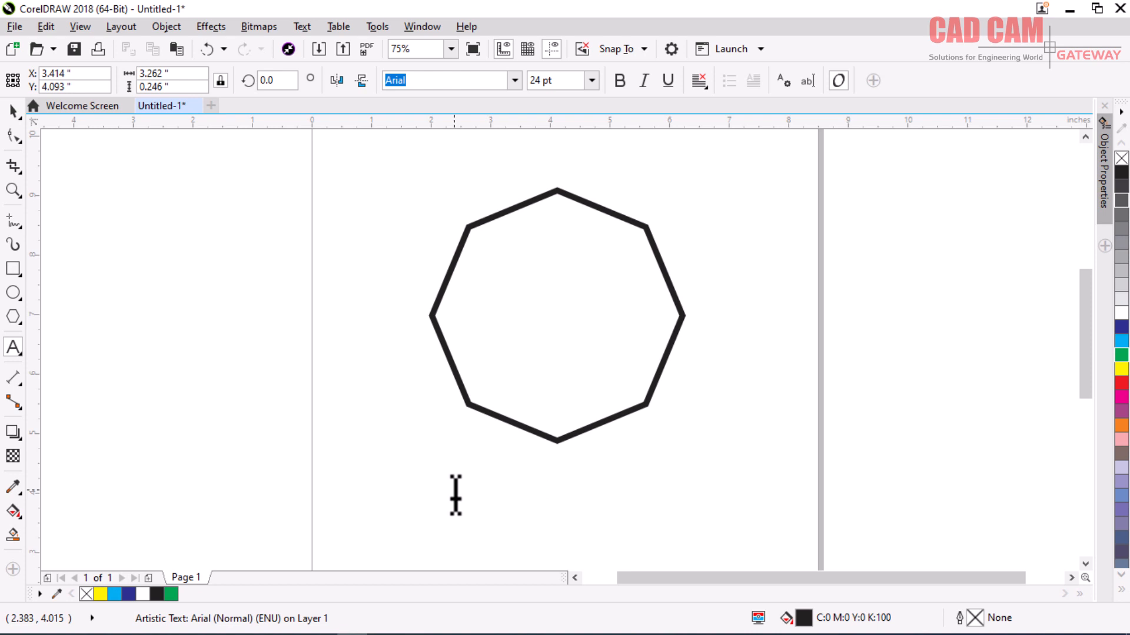
- Enter "CAD CAM Gateway" as the artistic text and finish text editing with the Pick tool
text(CAD CAM Gateway)
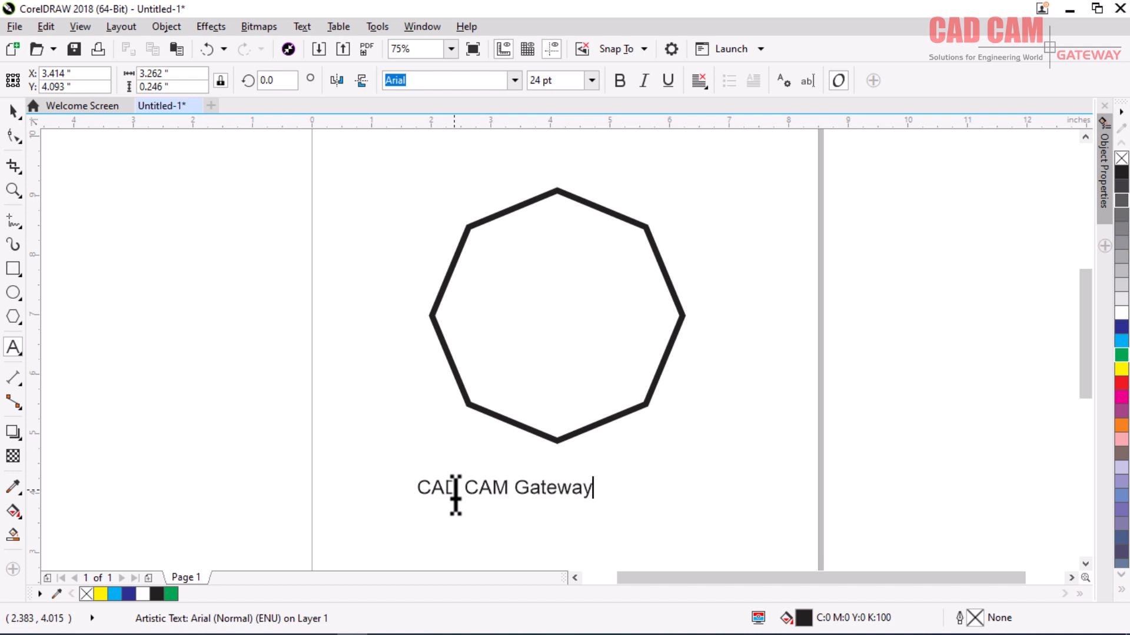
key(Escape)
click(13, 111)
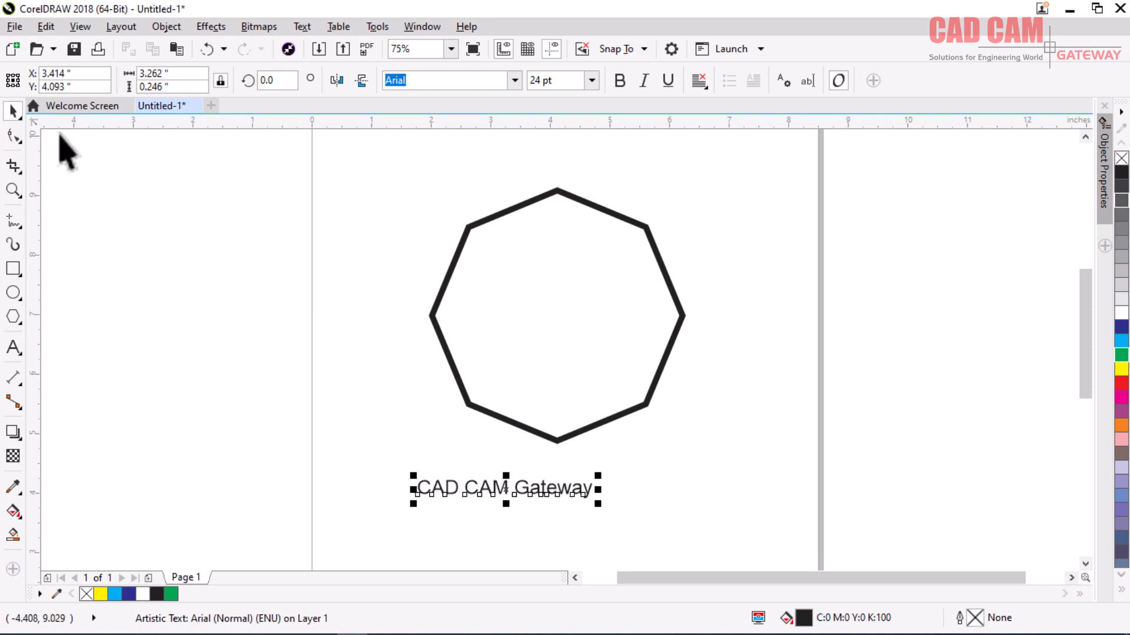
- Scale the text freehand to about 40.5 pt, undoing one horizontal stretch along the way
drag(601, 476, 574, 441)
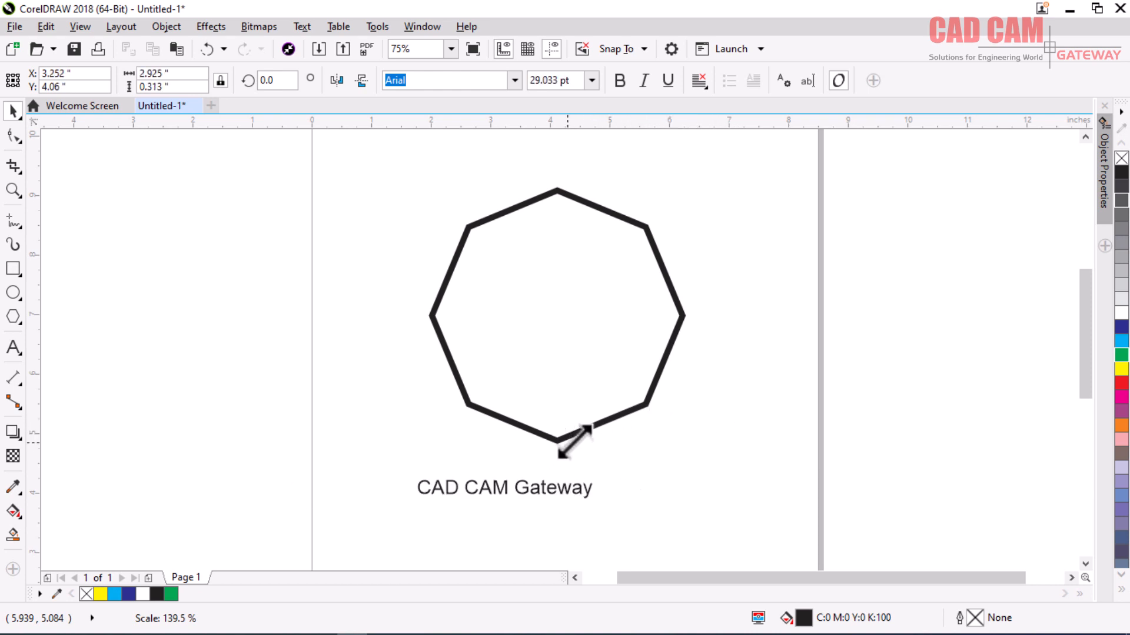
drag(674, 475, 795, 489)
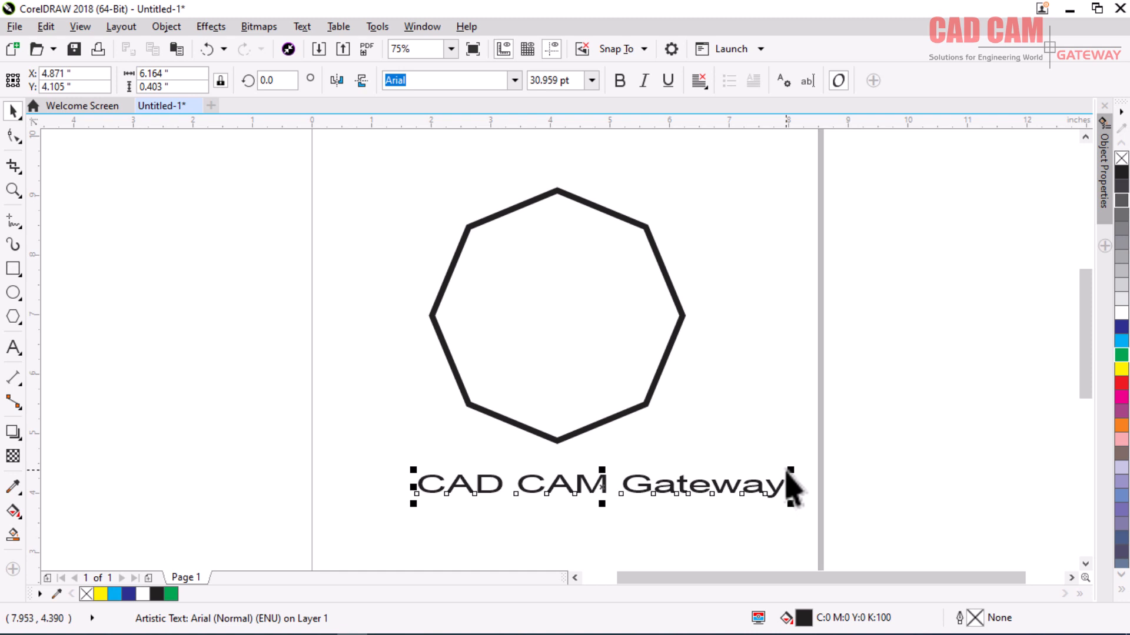
key(ctrl+z)
drag(655, 468, 718, 439)
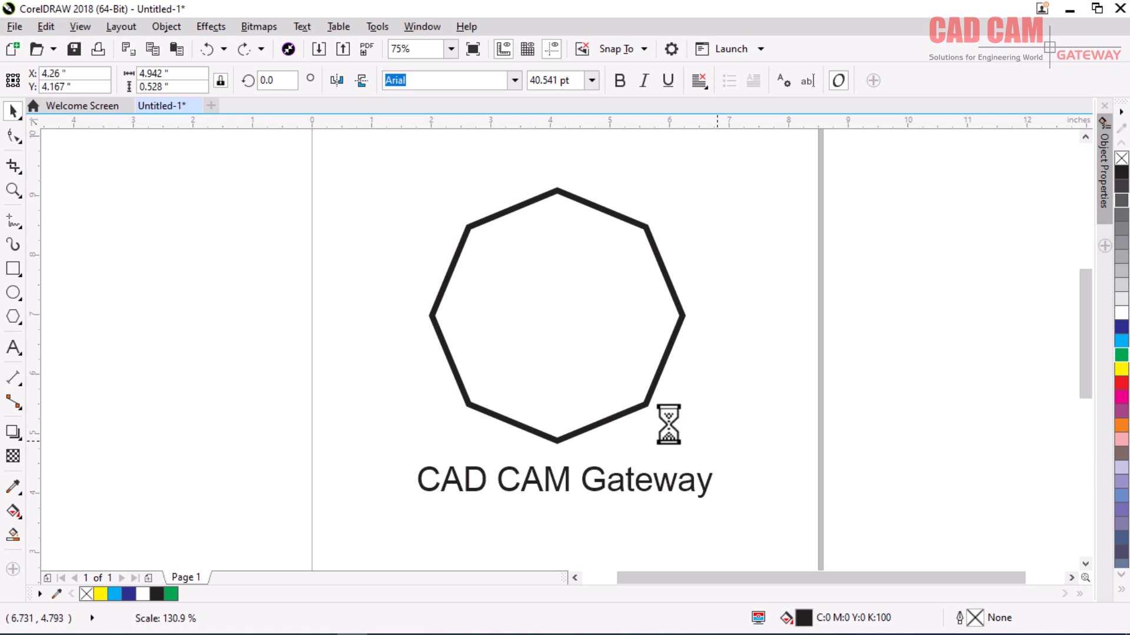
- Set the text's font size to 45 pt and change it to 50 pt
click(546, 83)
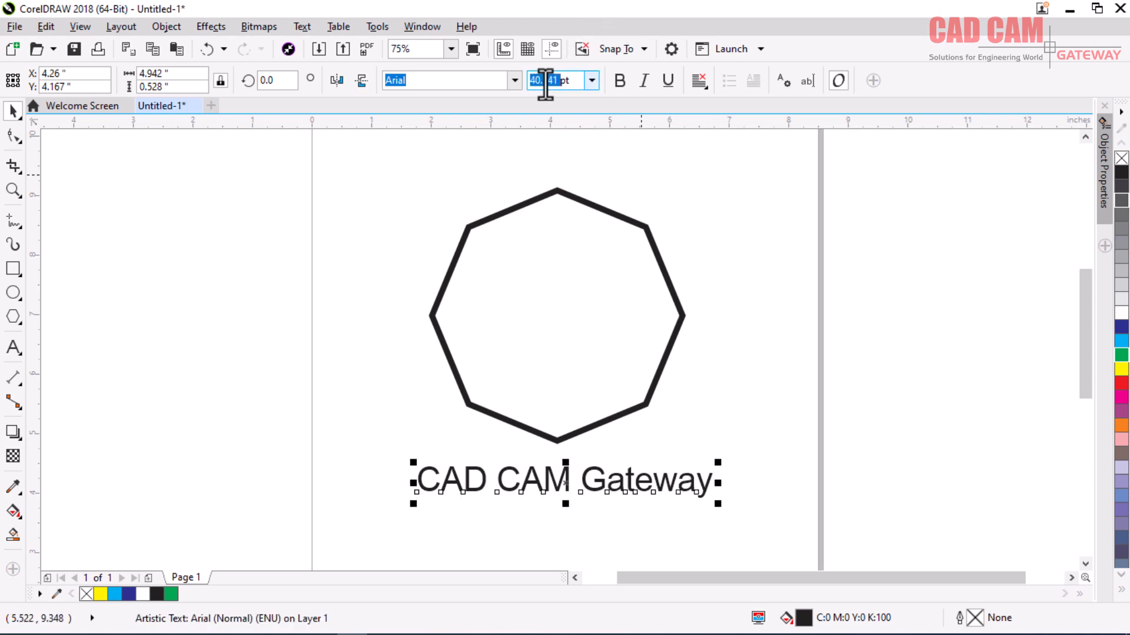
text(45)
key(Return)
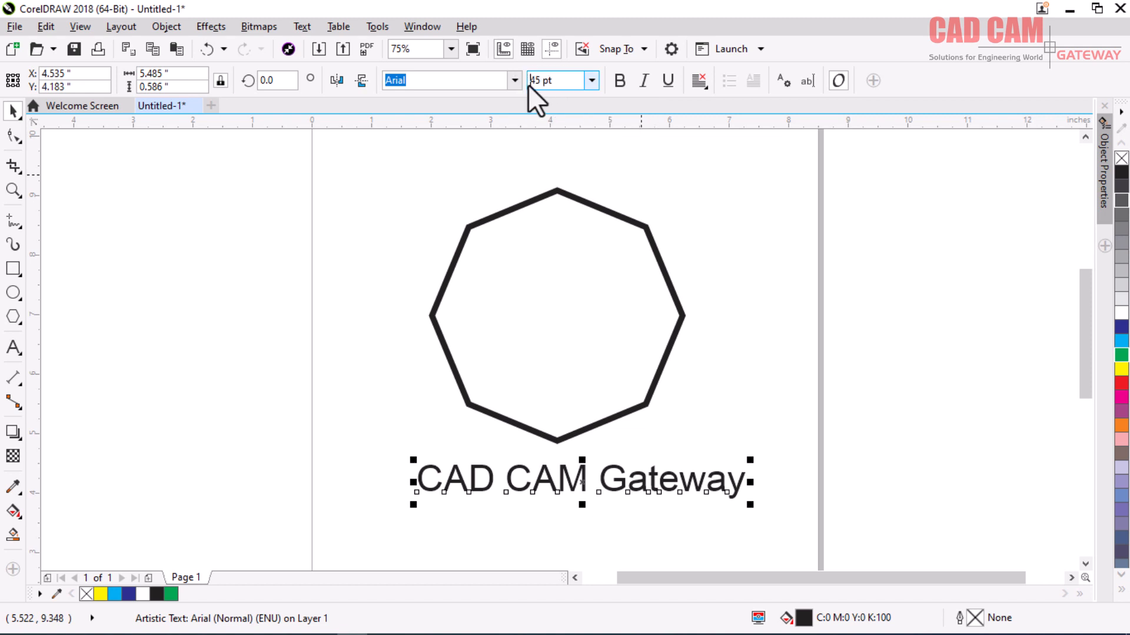
text(50)
key(Return)
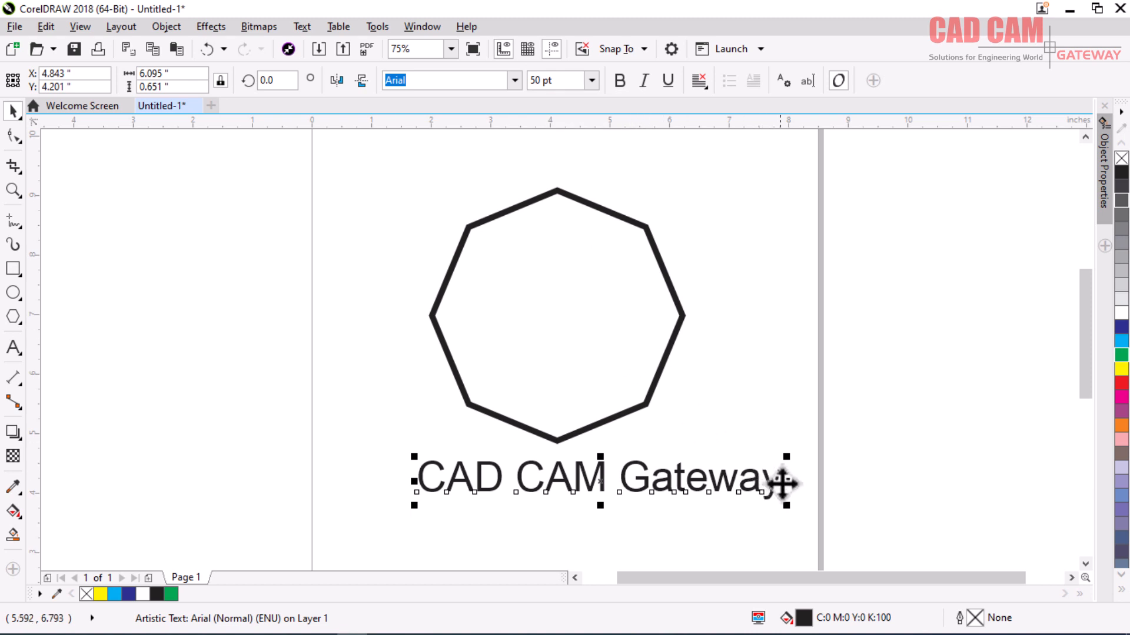
- Move the text above the octagon near the page's upper edge and delete the octagon
drag(606, 474, 574, 175)
scroll(613, 383, down, 3)
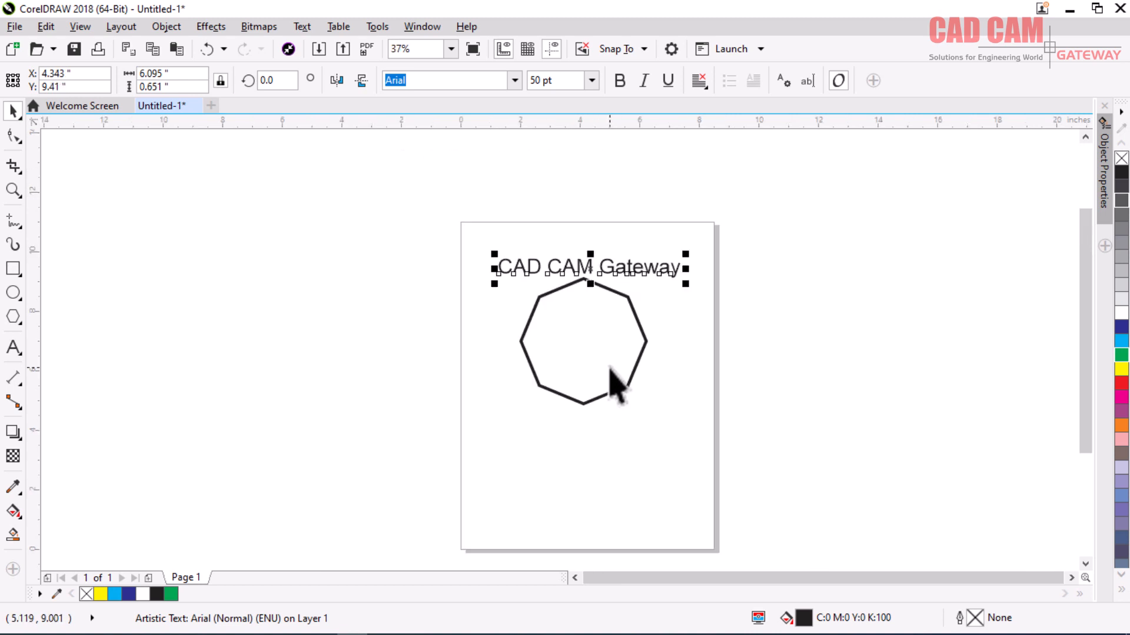
click(611, 294)
key(Delete)
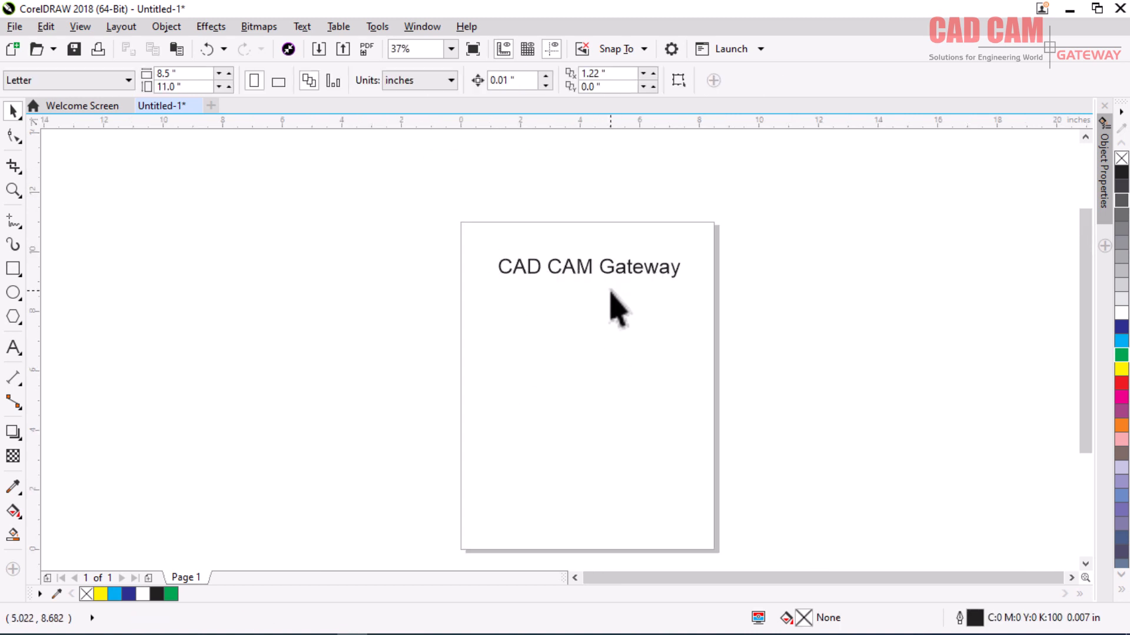
- Set the text's font to BankGothic Lt BT and give it a blue fill, replaced by a green one
click(574, 271)
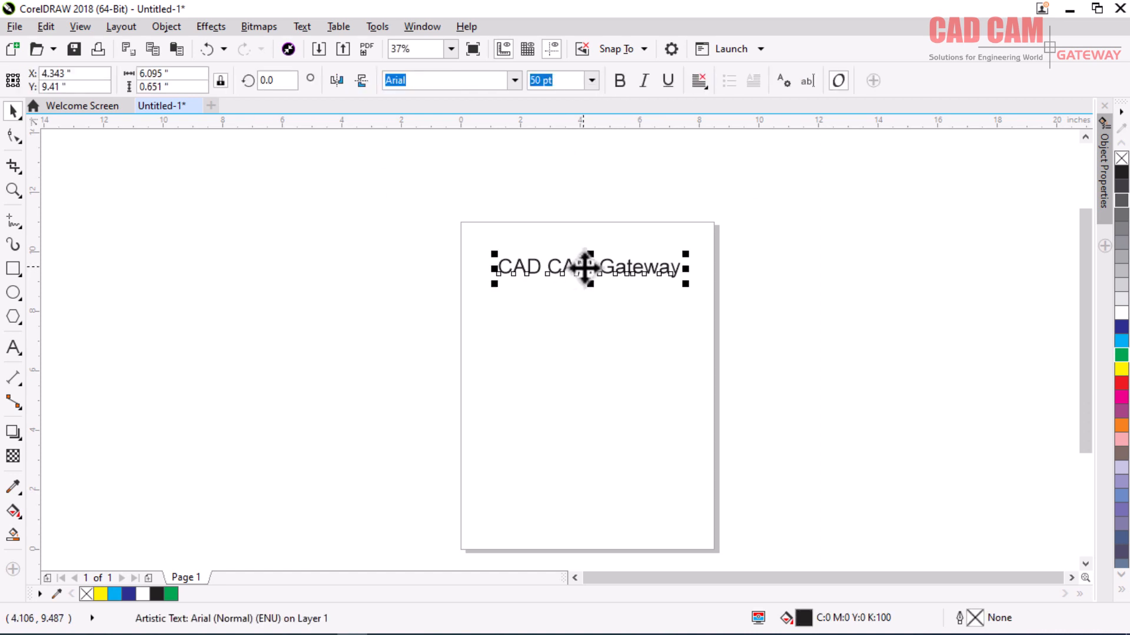
key(shift+F2)
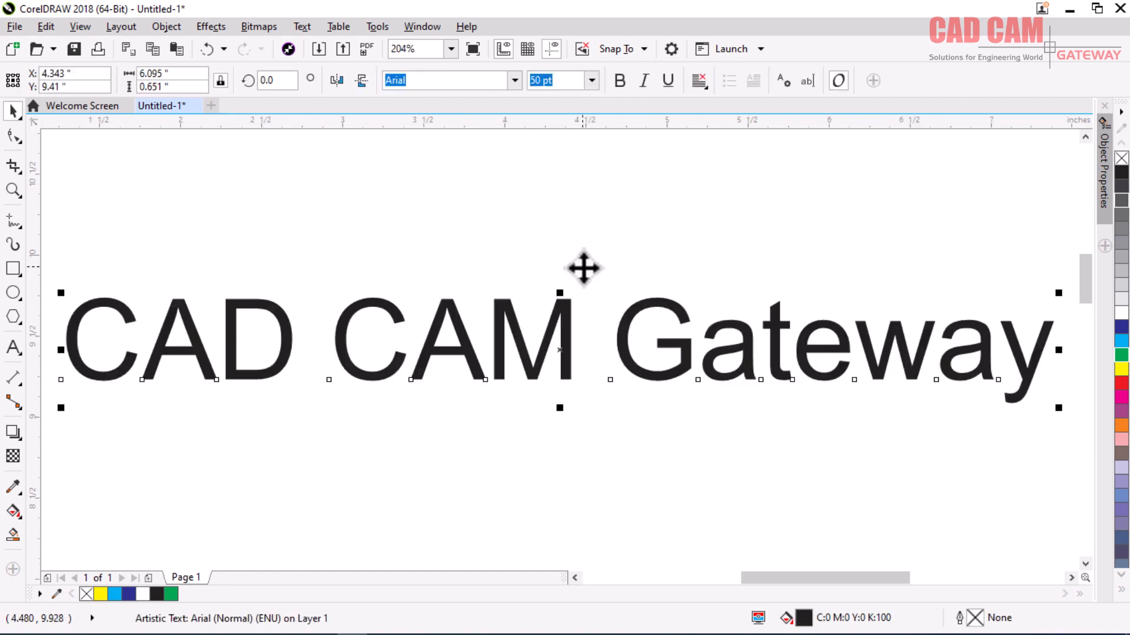
scroll(581, 339, down, 3)
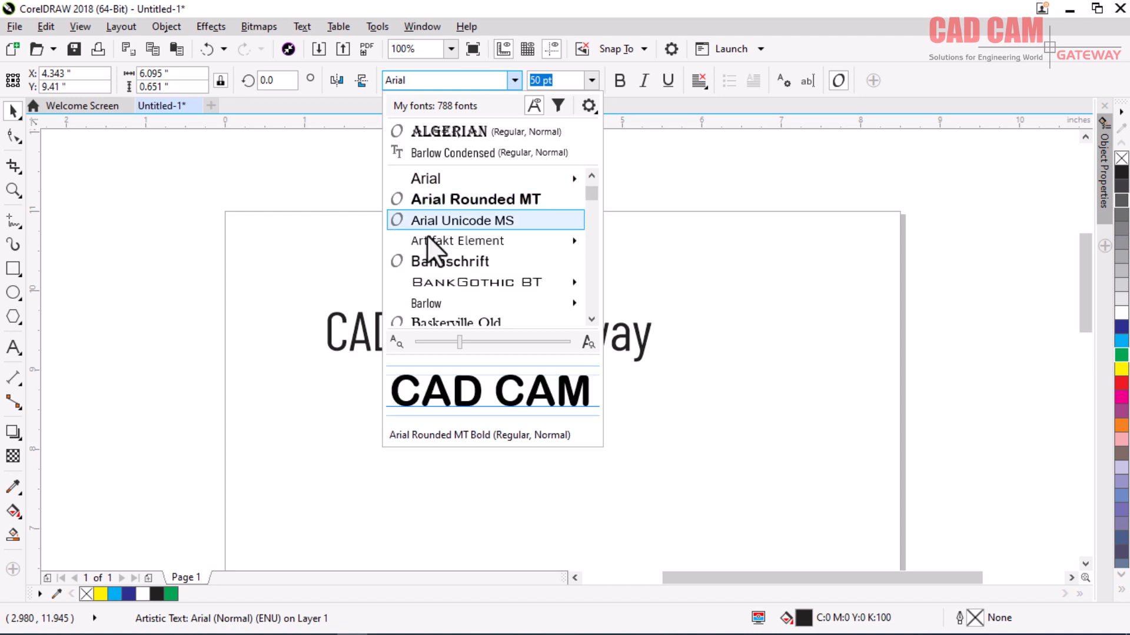
click(429, 280)
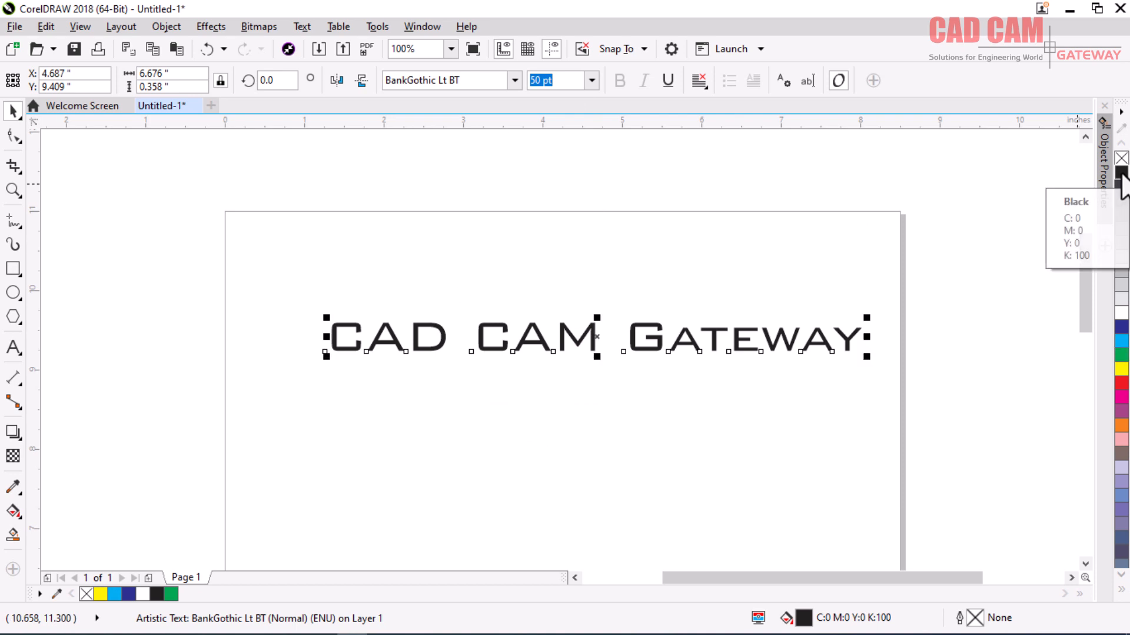
click(1121, 326)
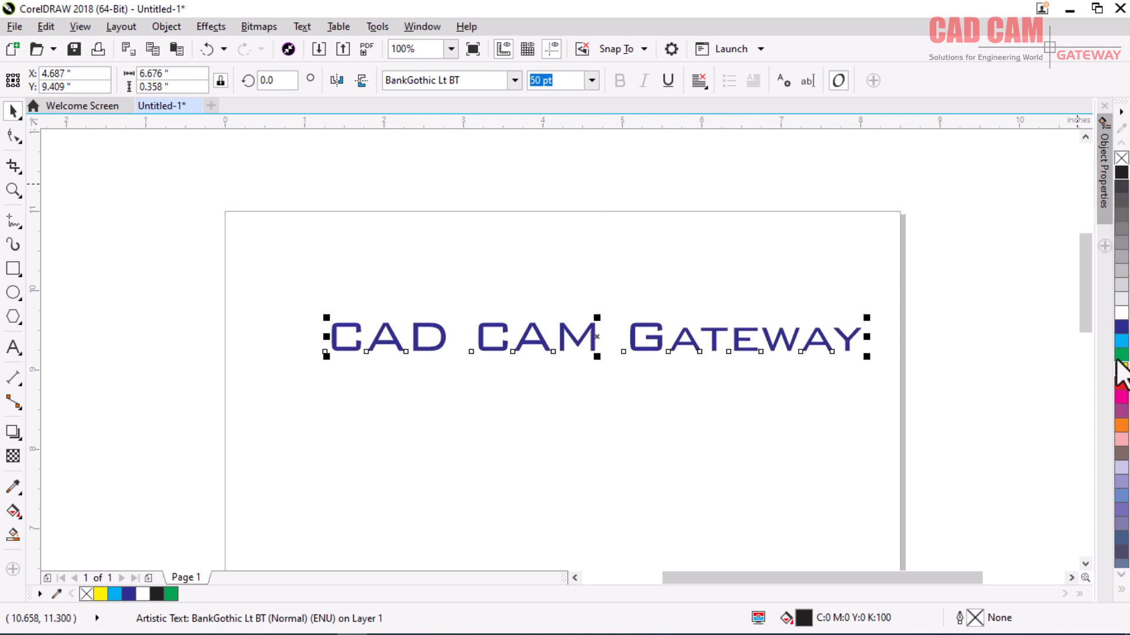
click(1121, 354)
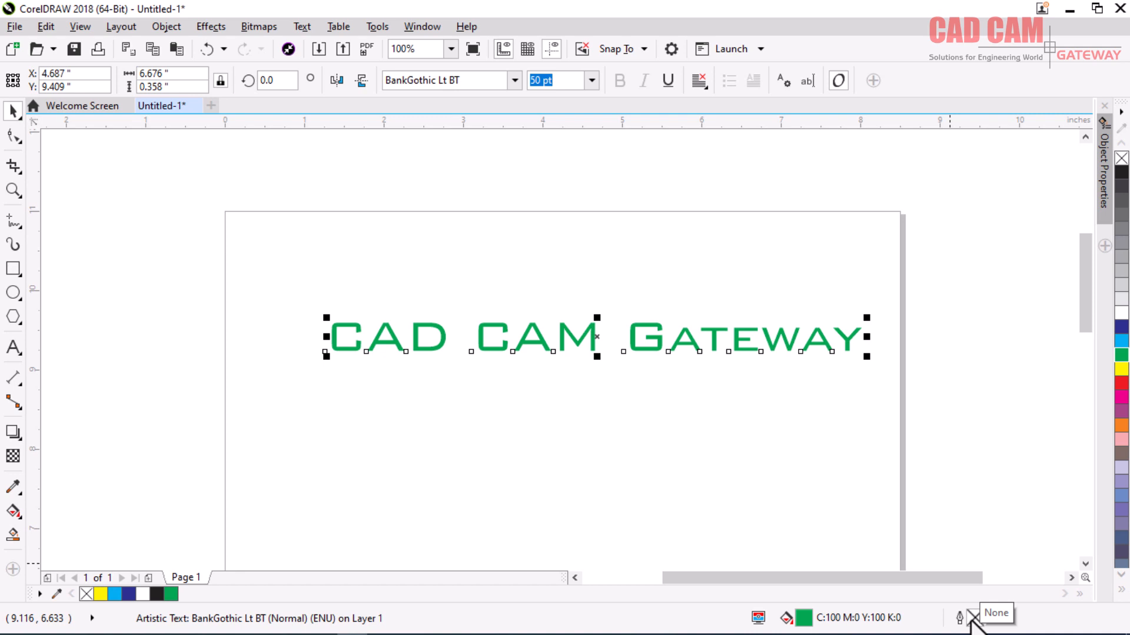
- Give the text a black outline and set the outline width to 0.01 in
right_click(1121, 175)
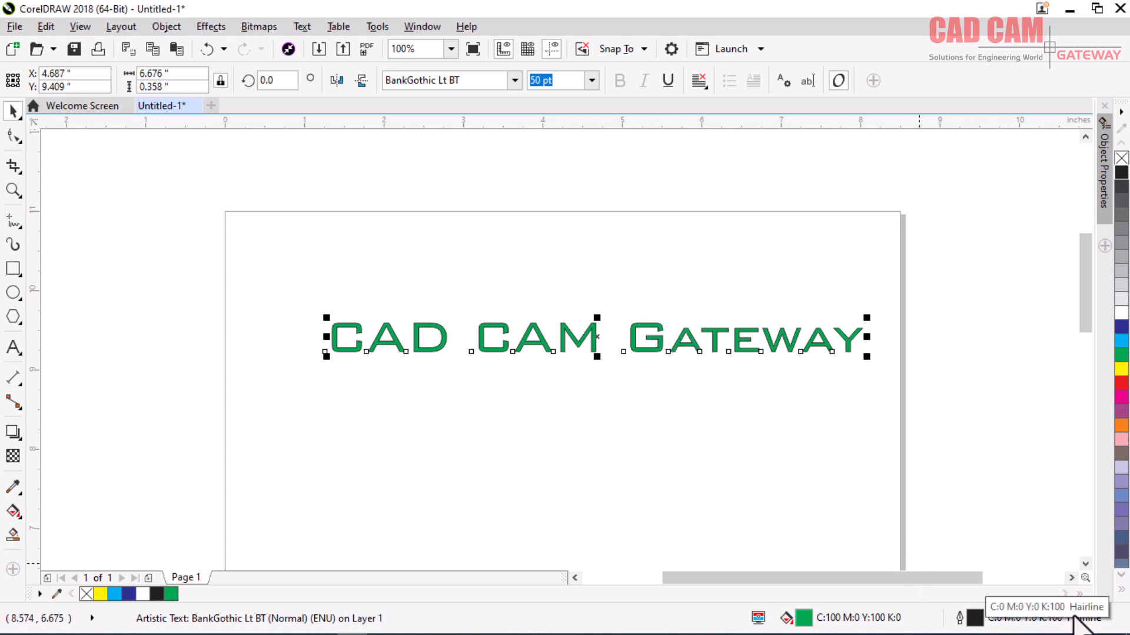
double_click(973, 619)
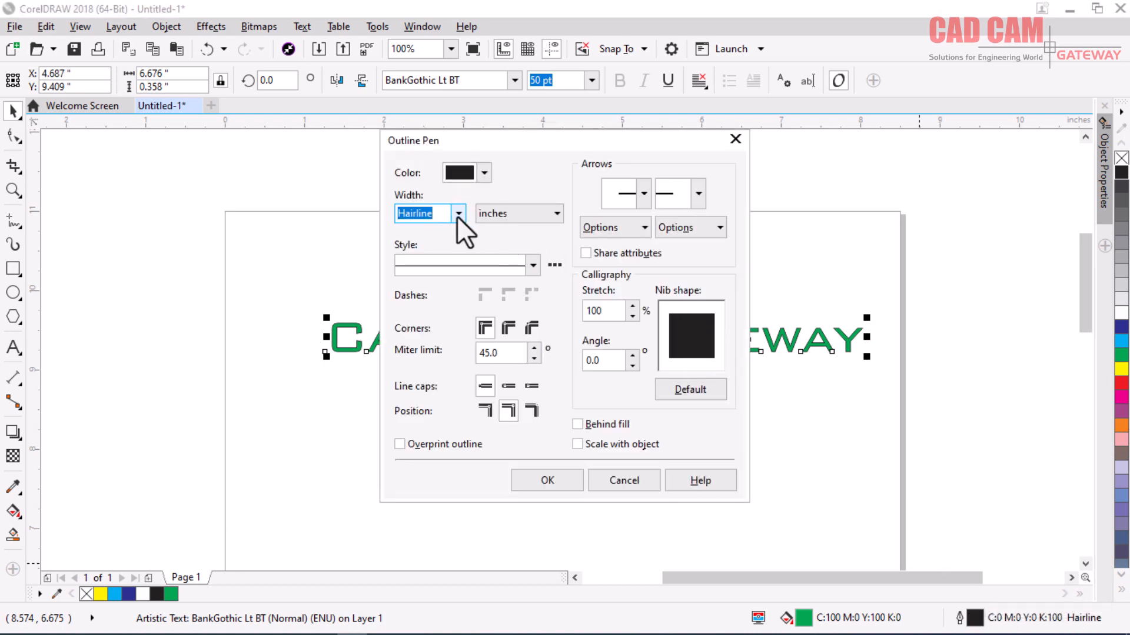
click(458, 214)
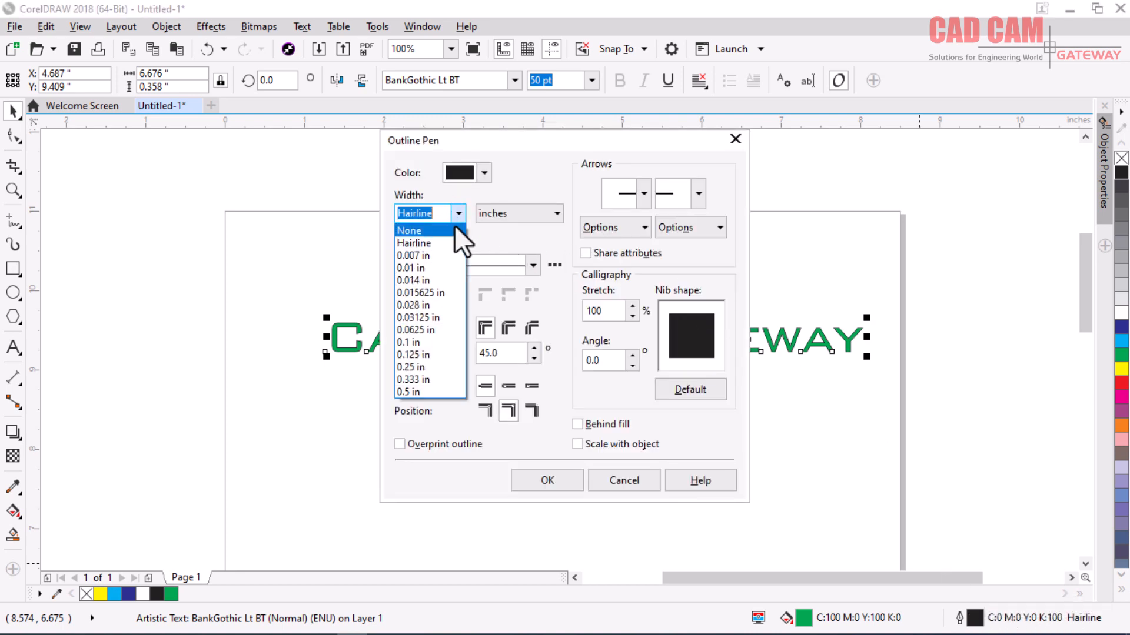
click(426, 269)
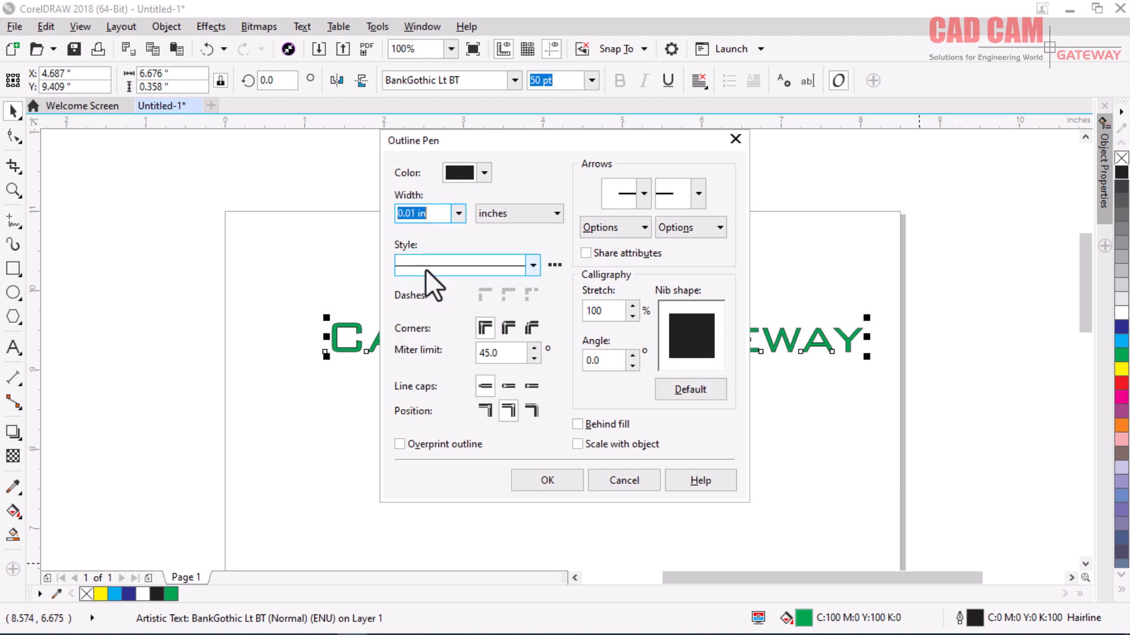
click(542, 481)
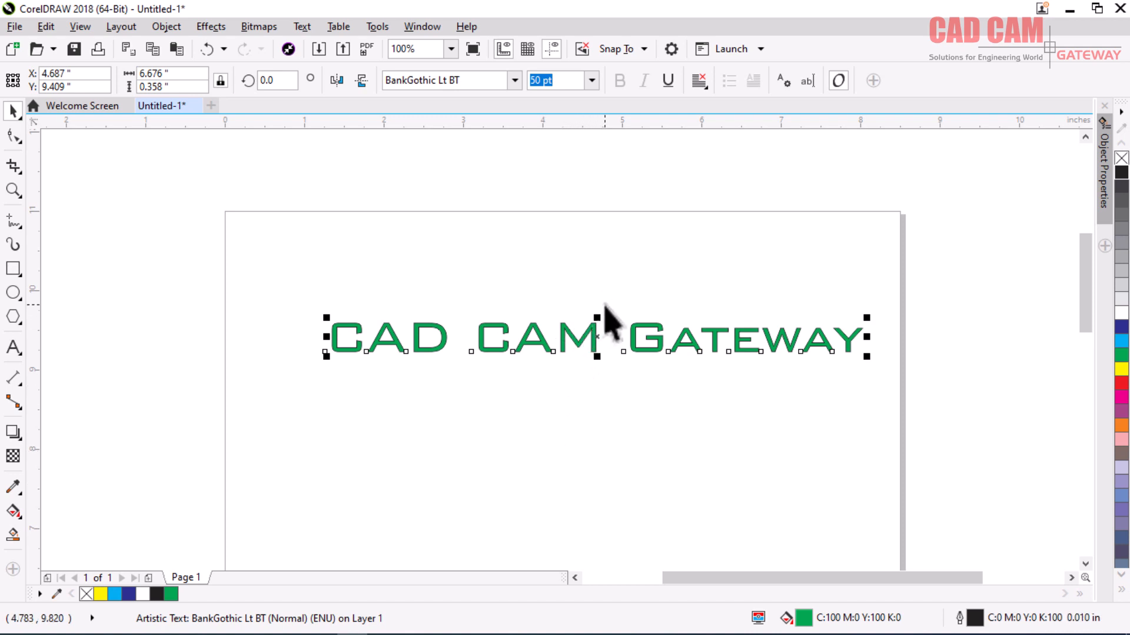
- Remove the outline from the text and undo the removal
key(z)
drag(574, 315, 607, 335)
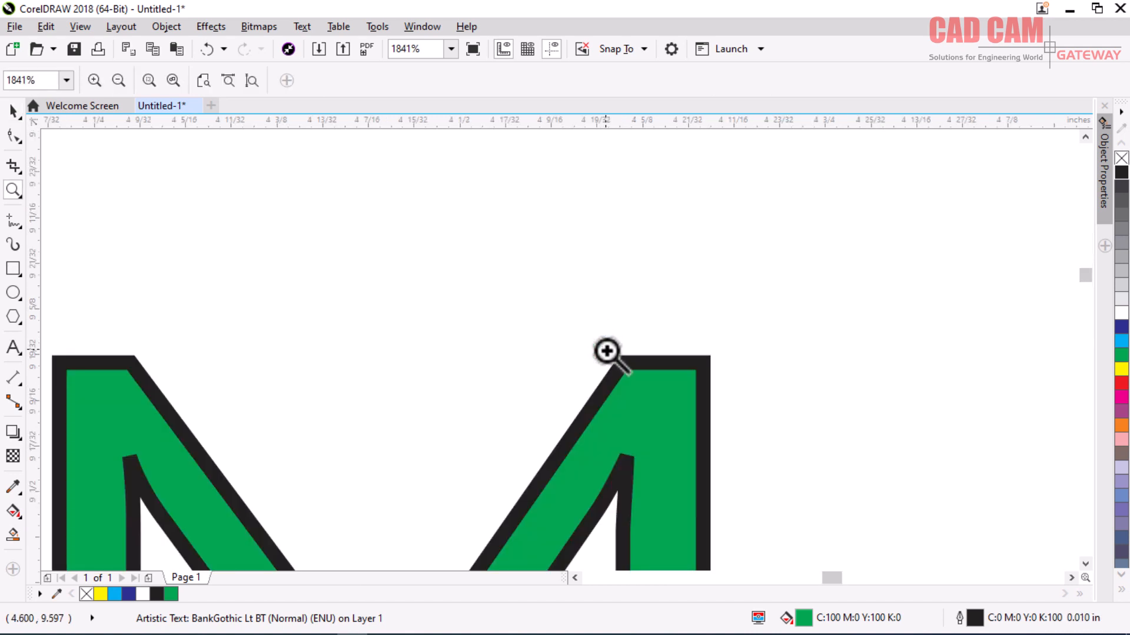
right_click(605, 340)
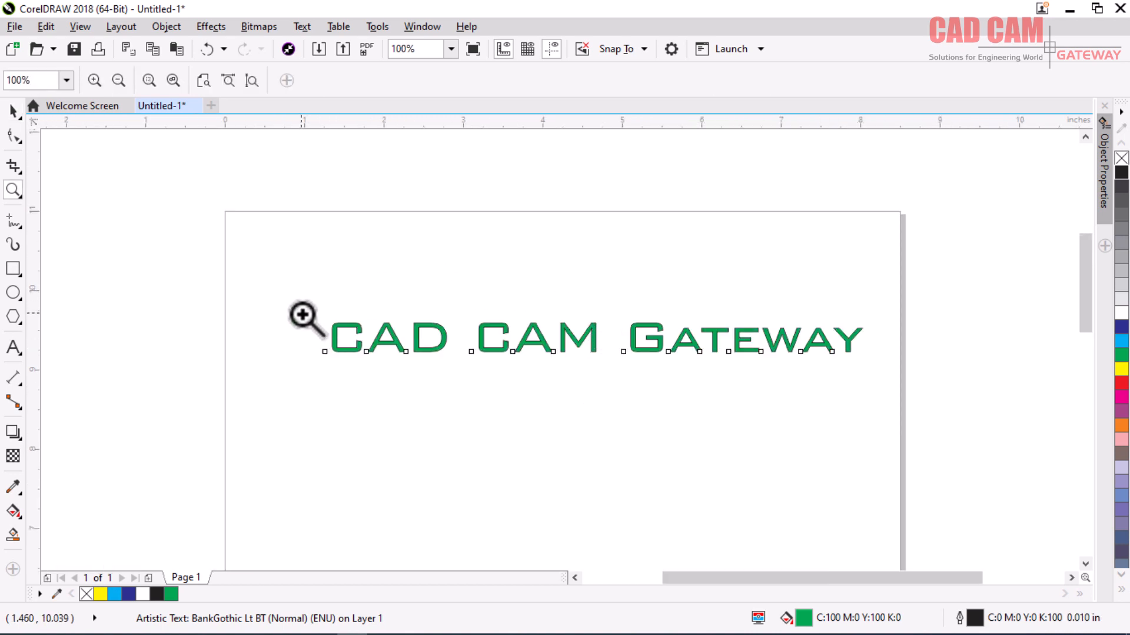
click(872, 362)
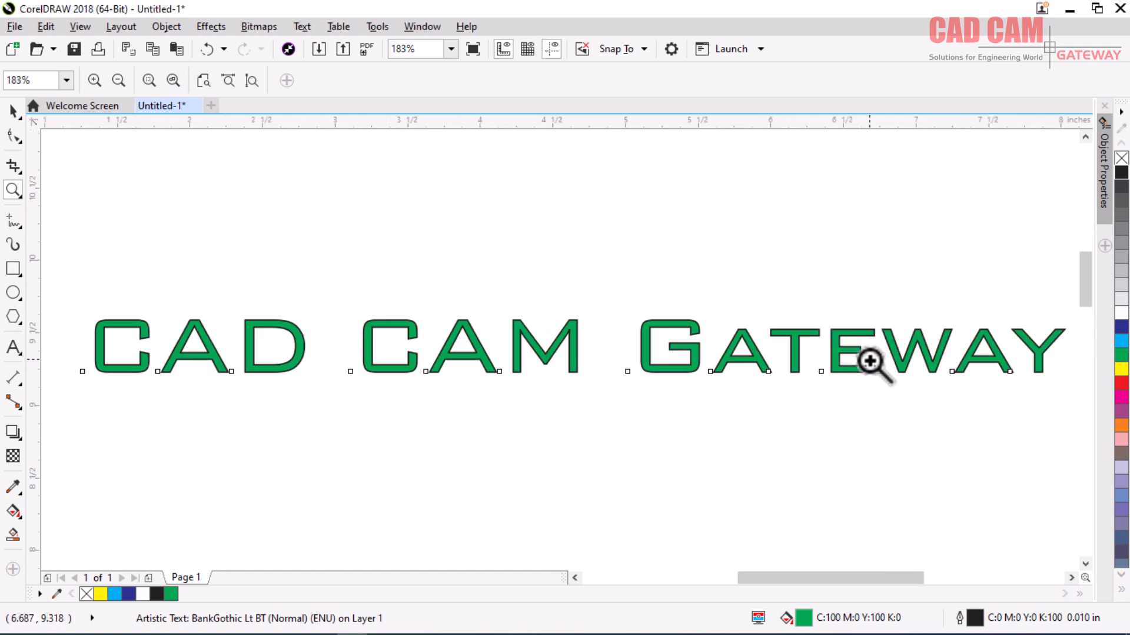
click(13, 111)
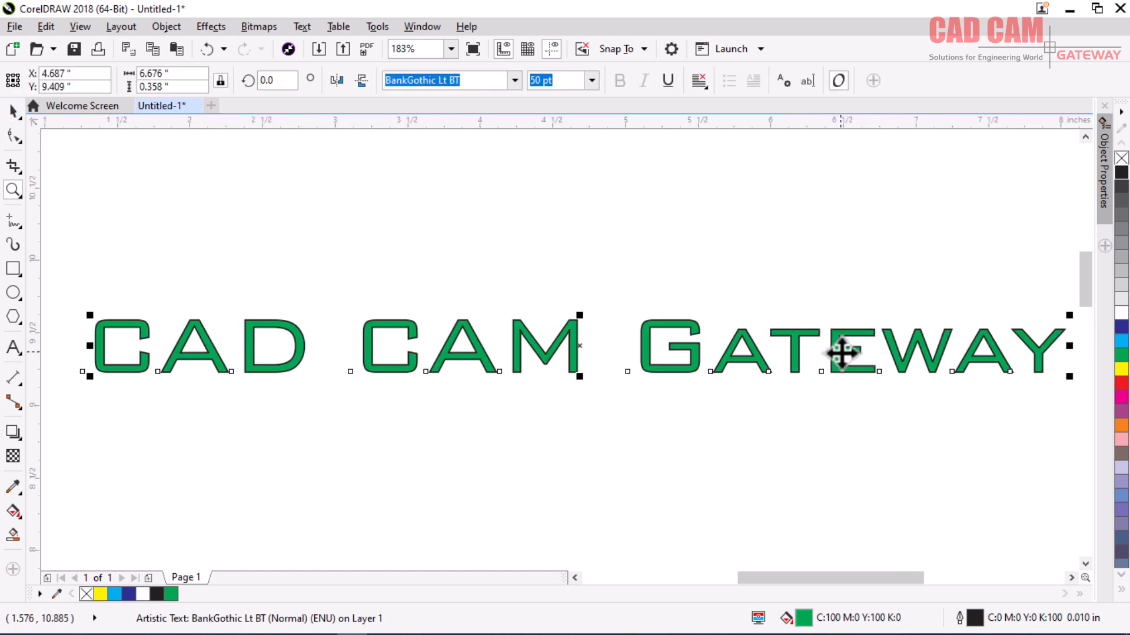
right_click(1120, 159)
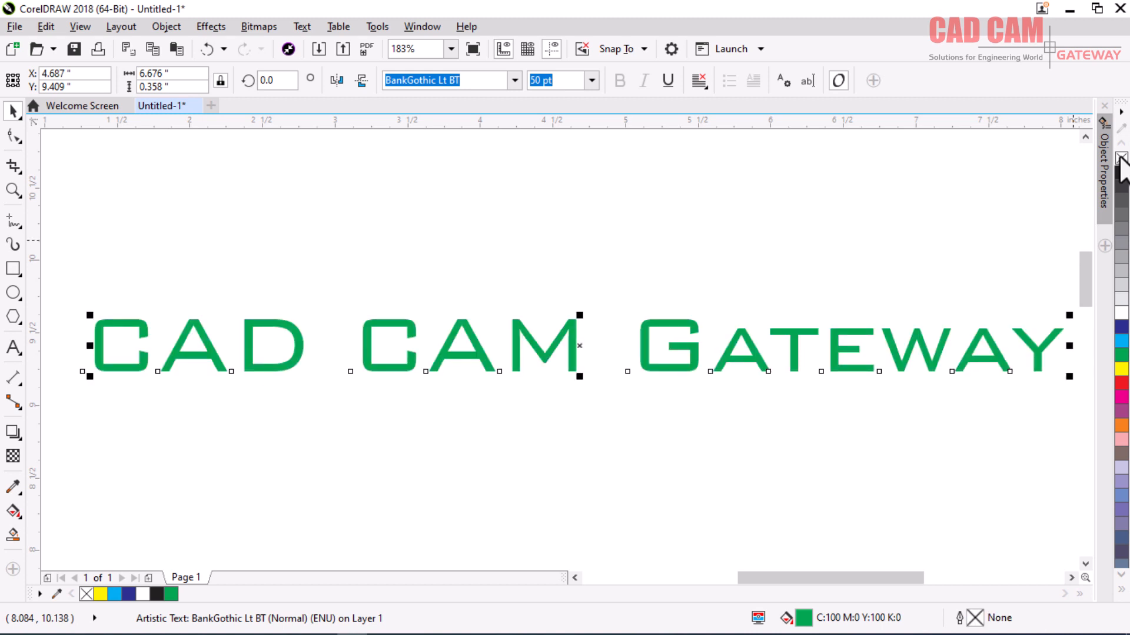
key(ctrl+z)
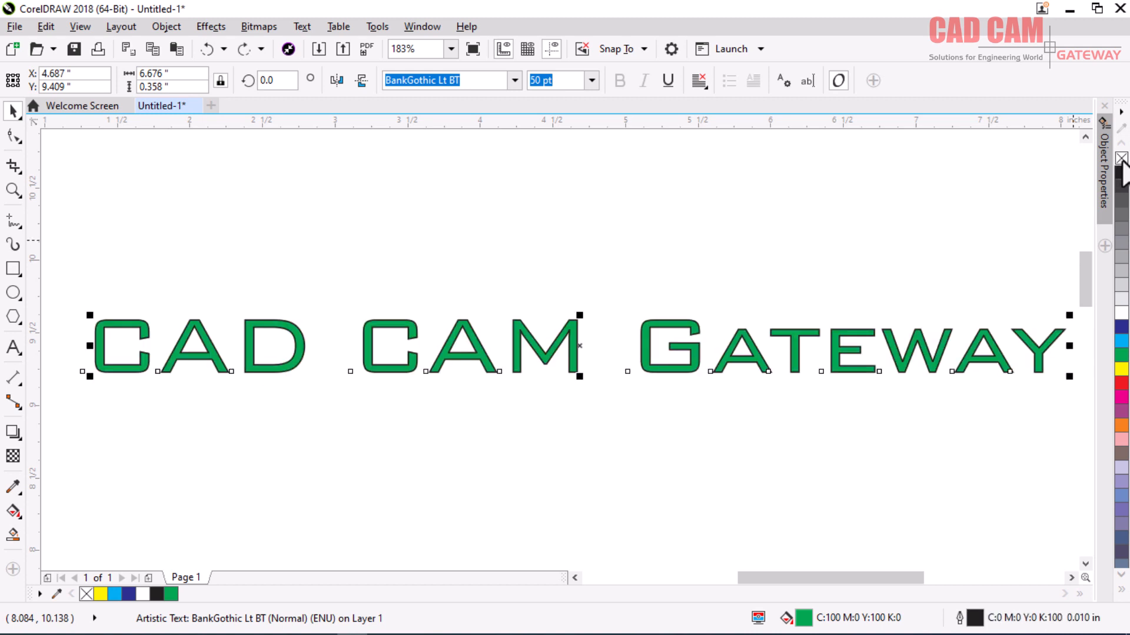
- Clear the text's fill and outline, fill it with red, and underline it
click(1122, 162)
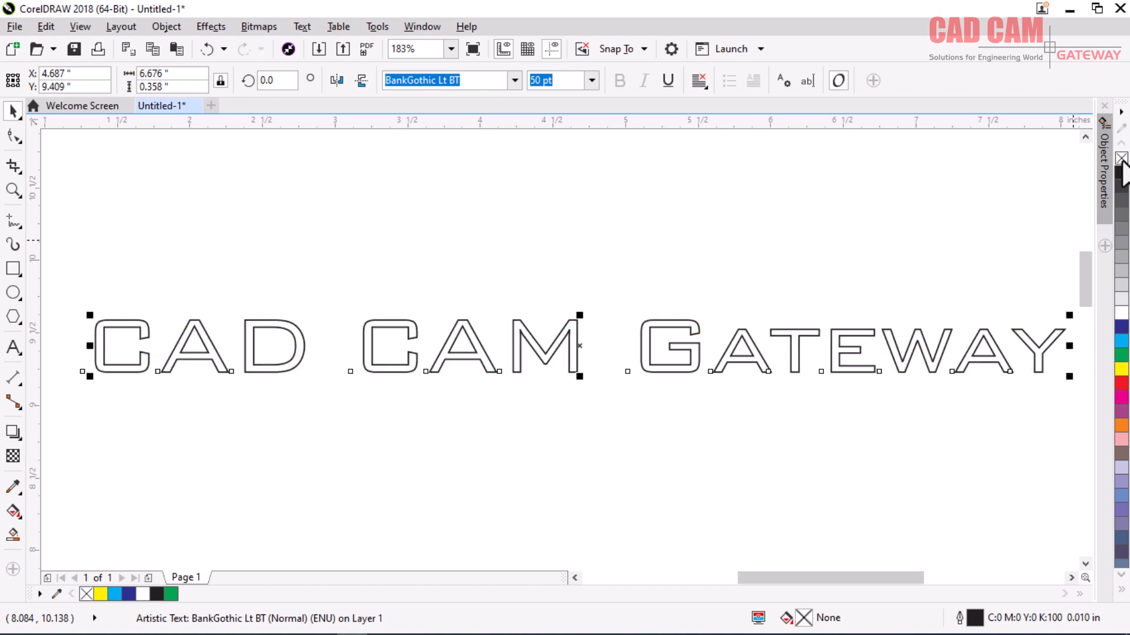
right_click(1121, 162)
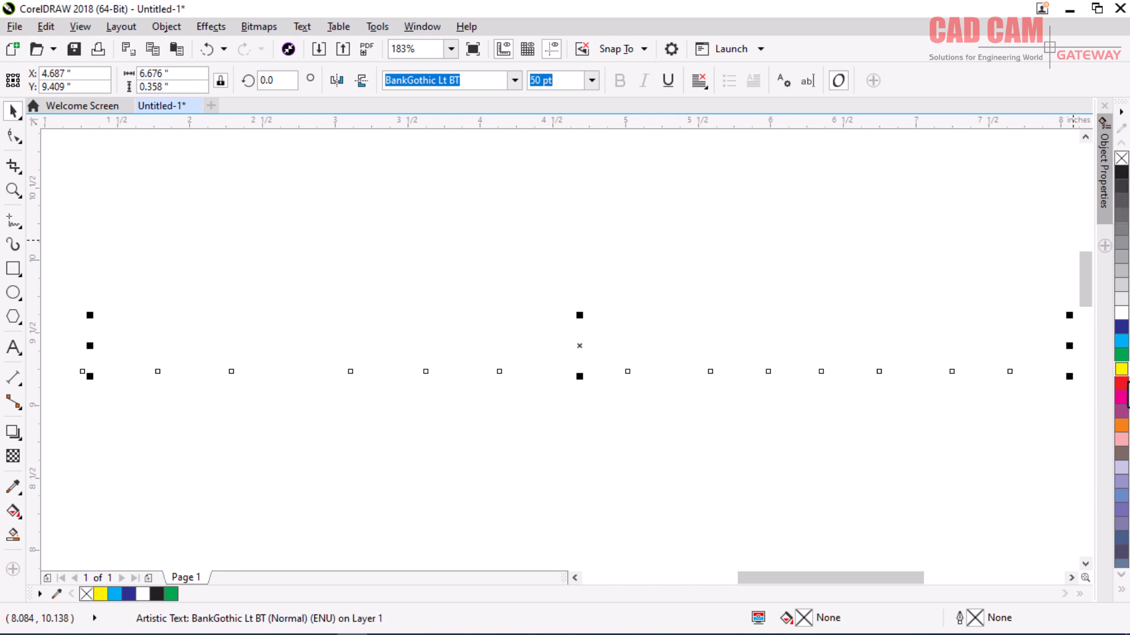
click(1120, 384)
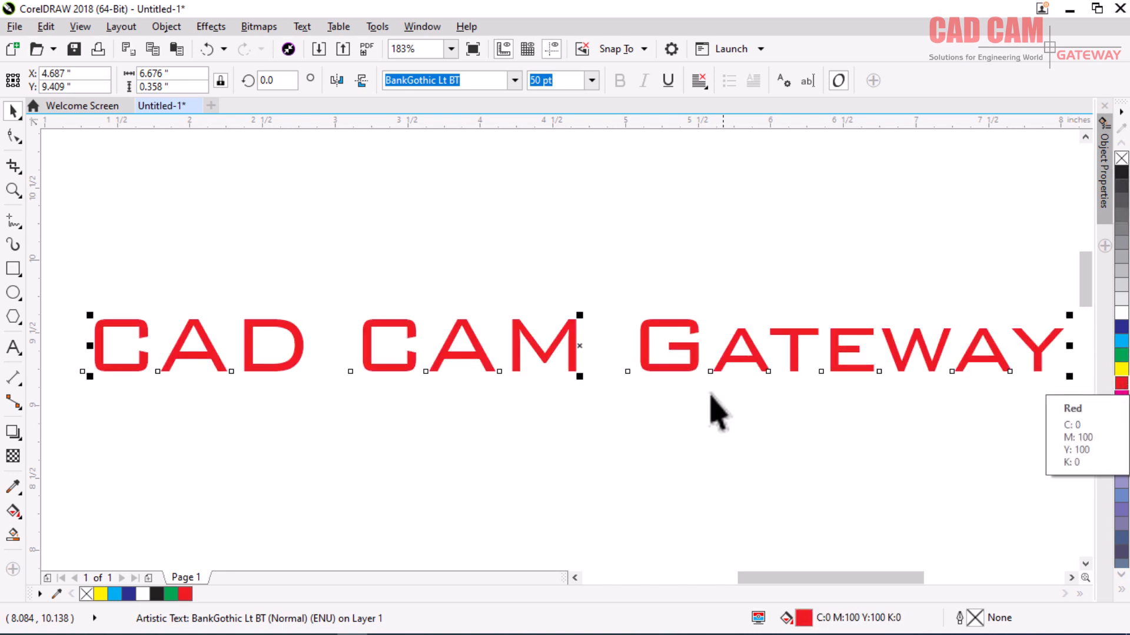
click(667, 80)
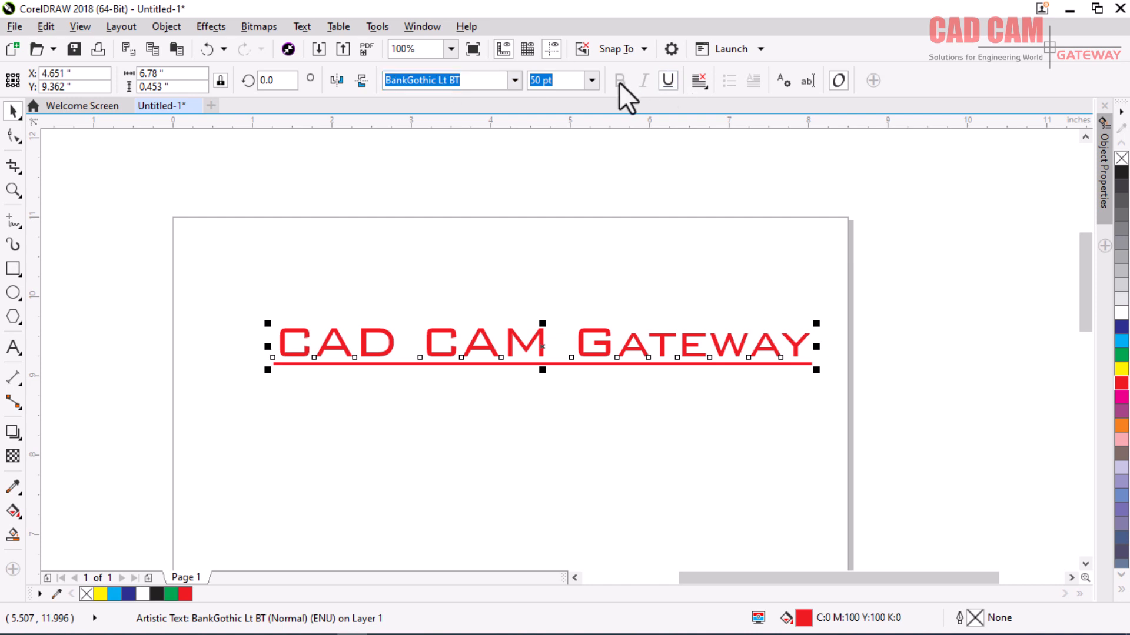
- Try the Baskerville Old Face and DeVinne Txt BT fonts on the text
click(515, 80)
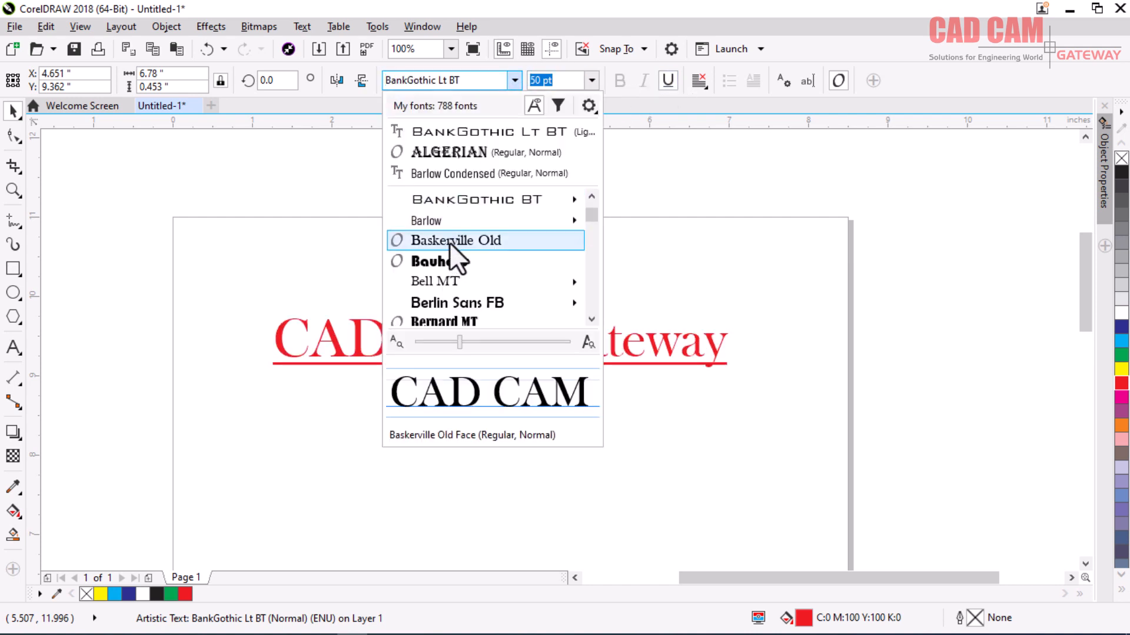
click(450, 242)
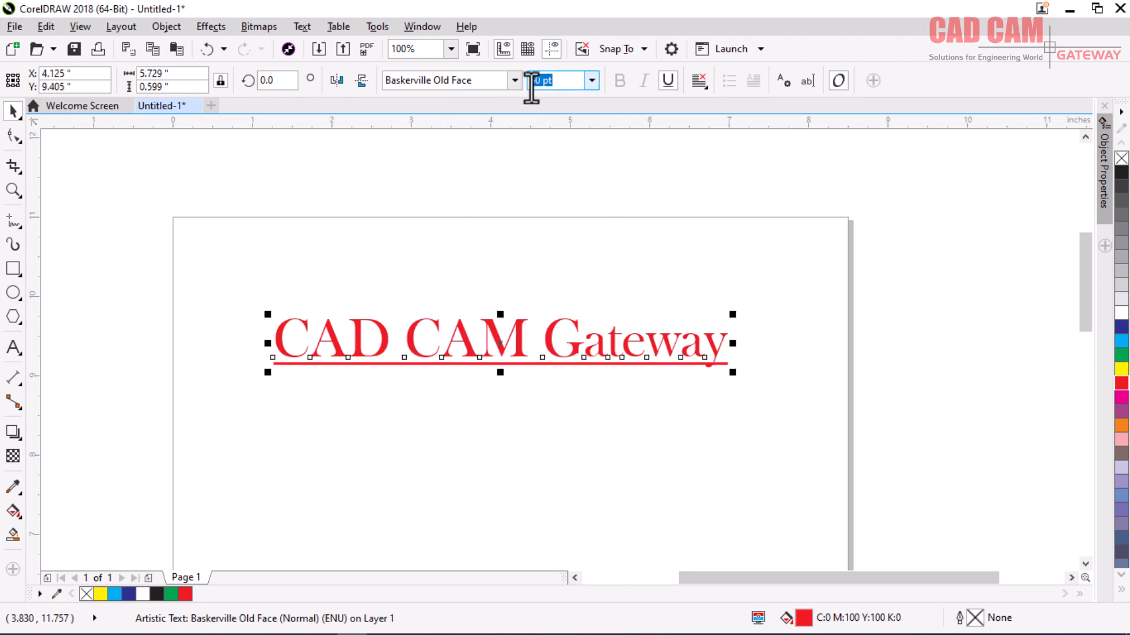
click(505, 81)
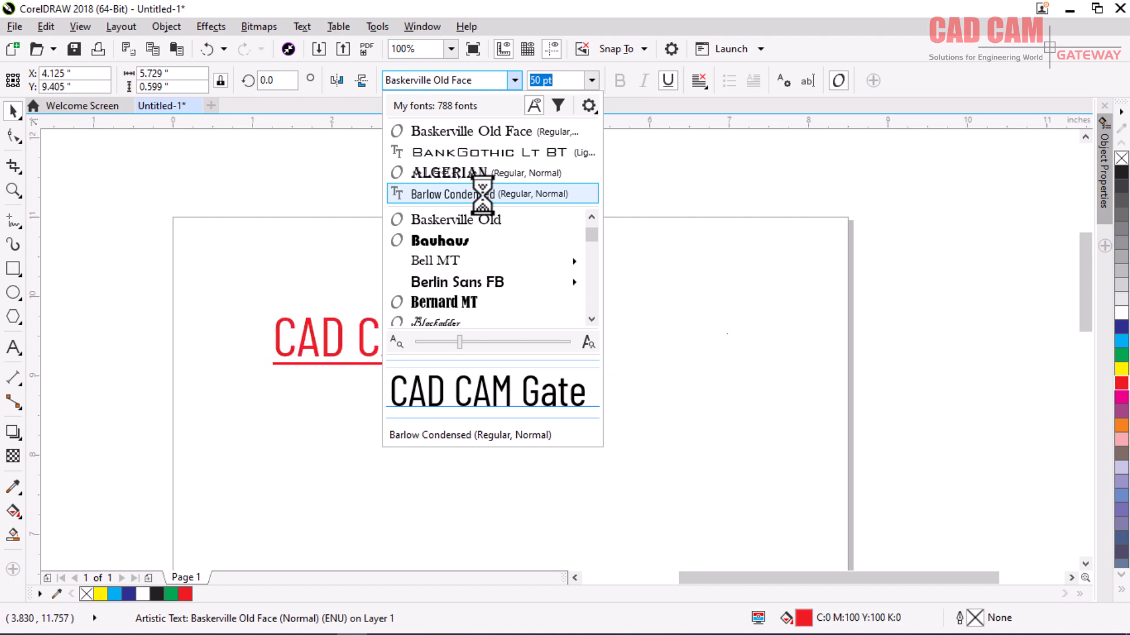
scroll(484, 260, down, 10)
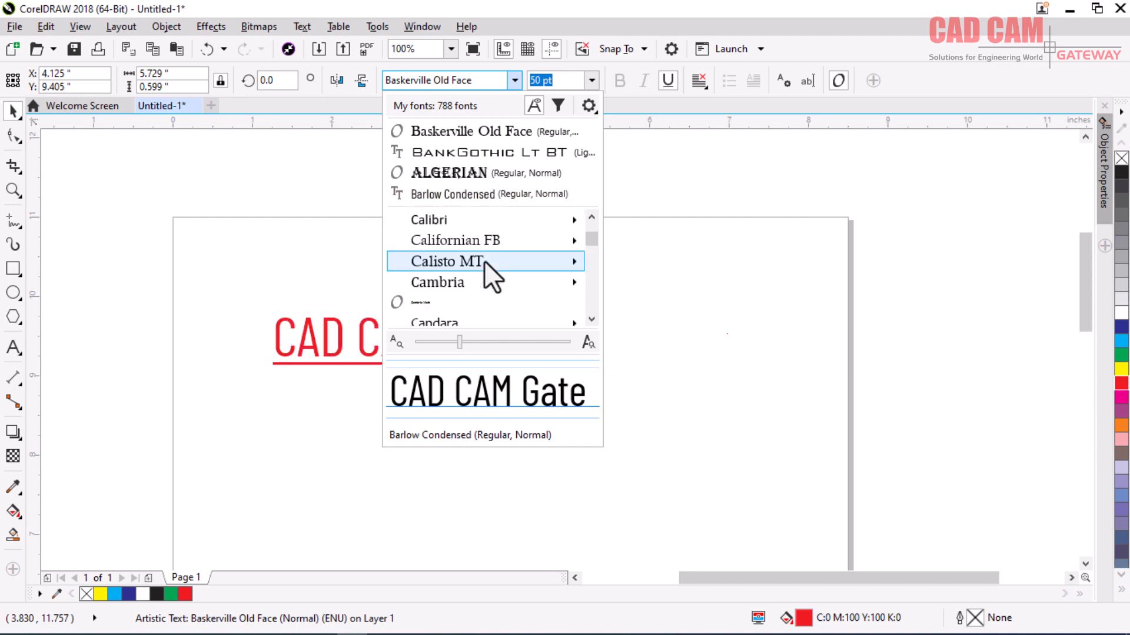
click(454, 239)
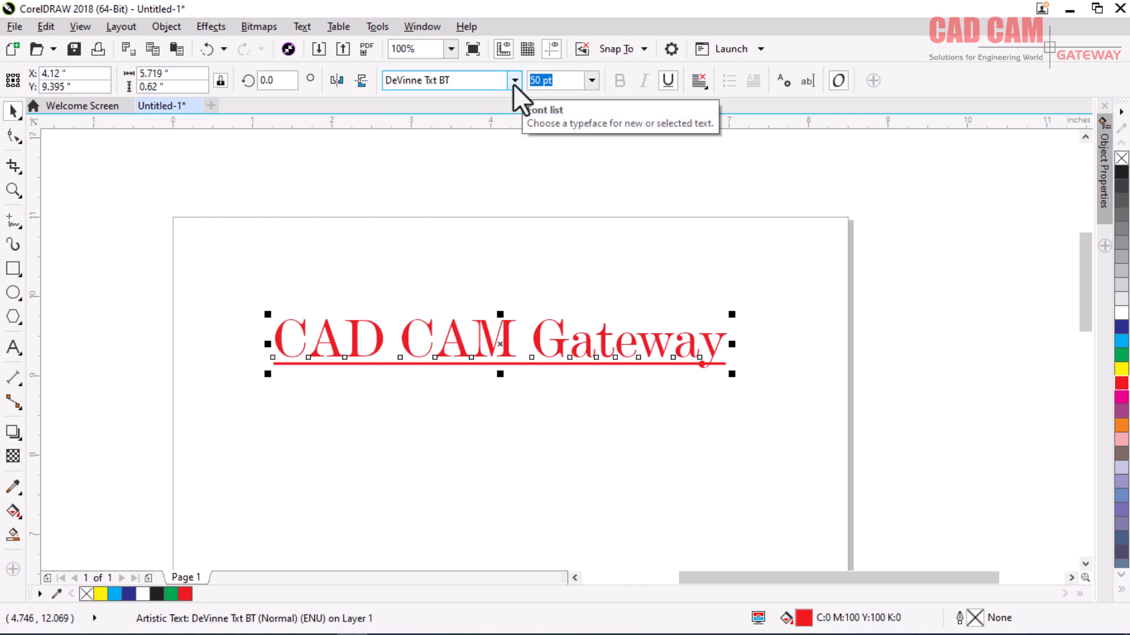
- Set the text's font to Arial and make it bold and italic
click(483, 80)
text(Arial)
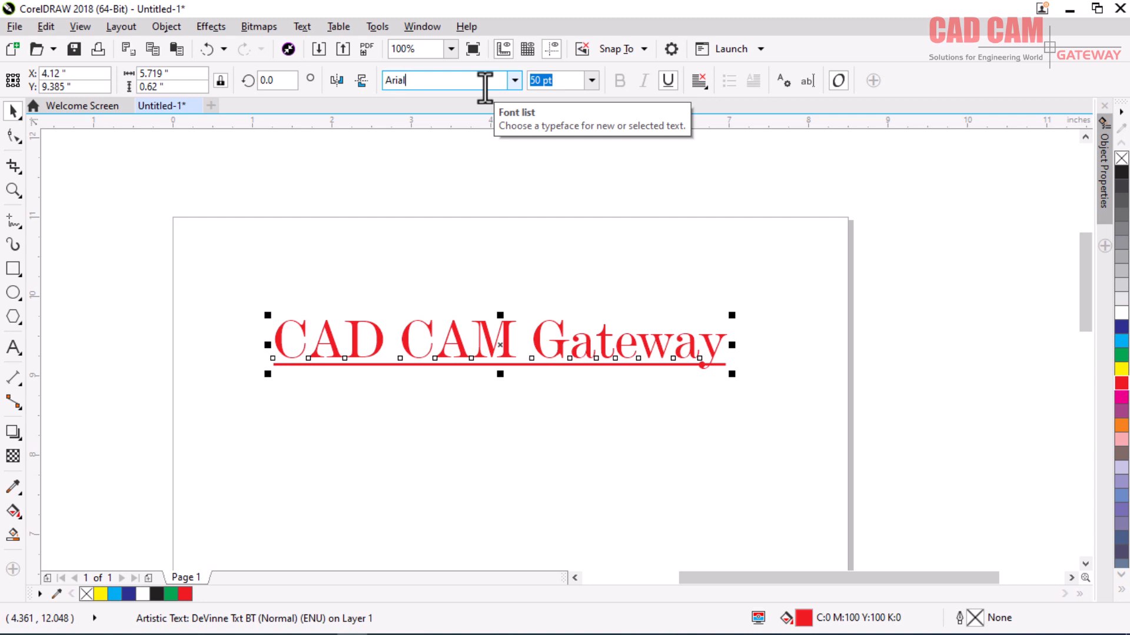
key(Return)
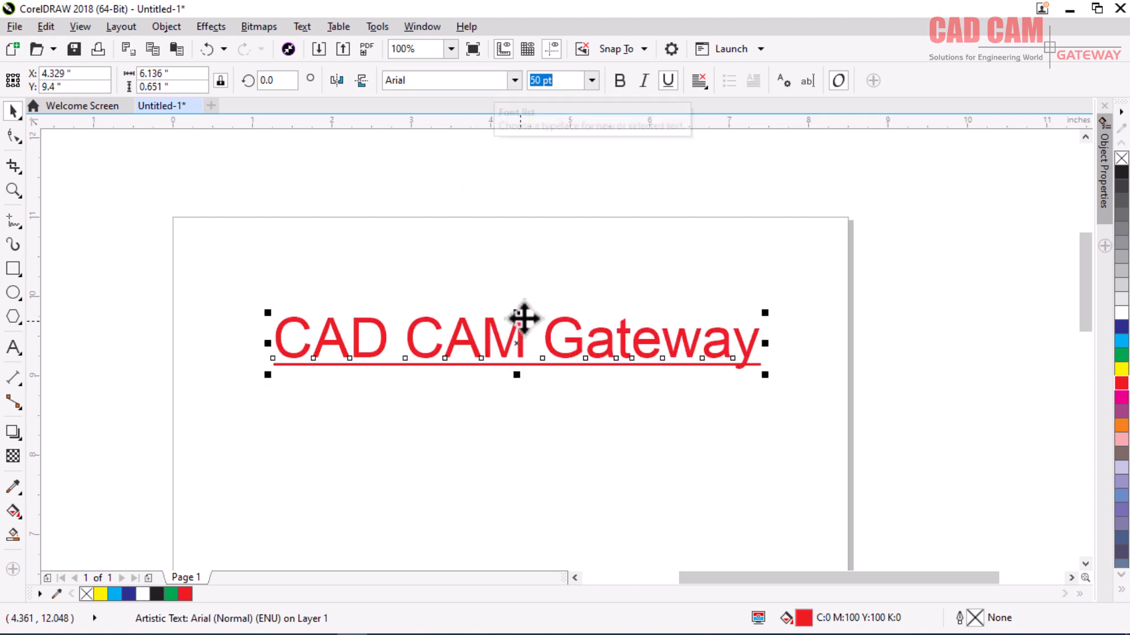
click(617, 84)
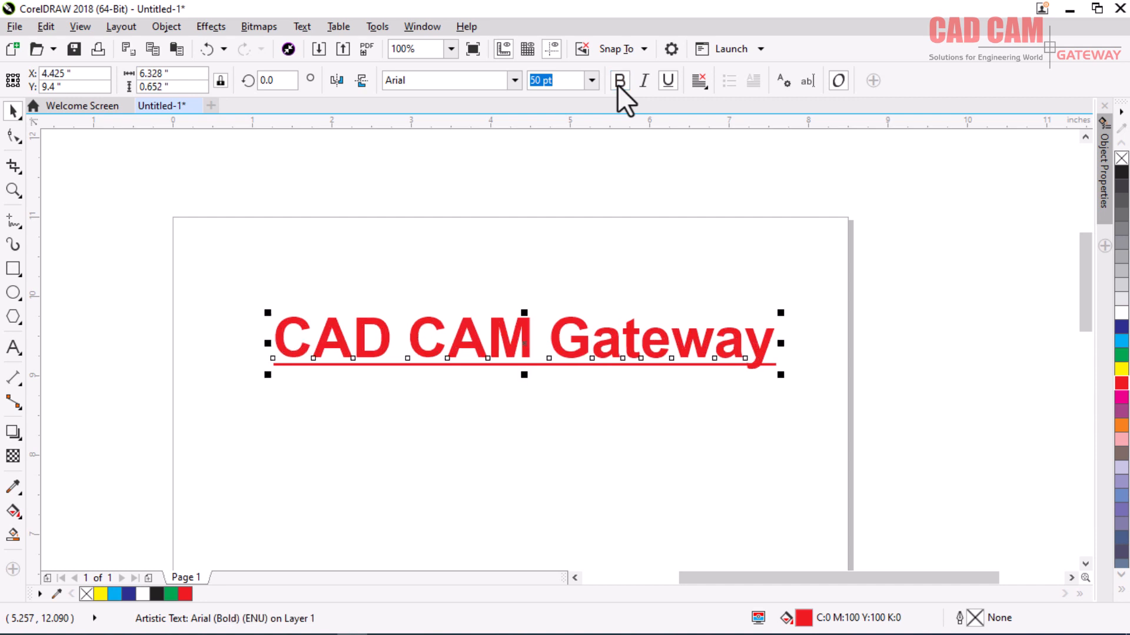
click(637, 83)
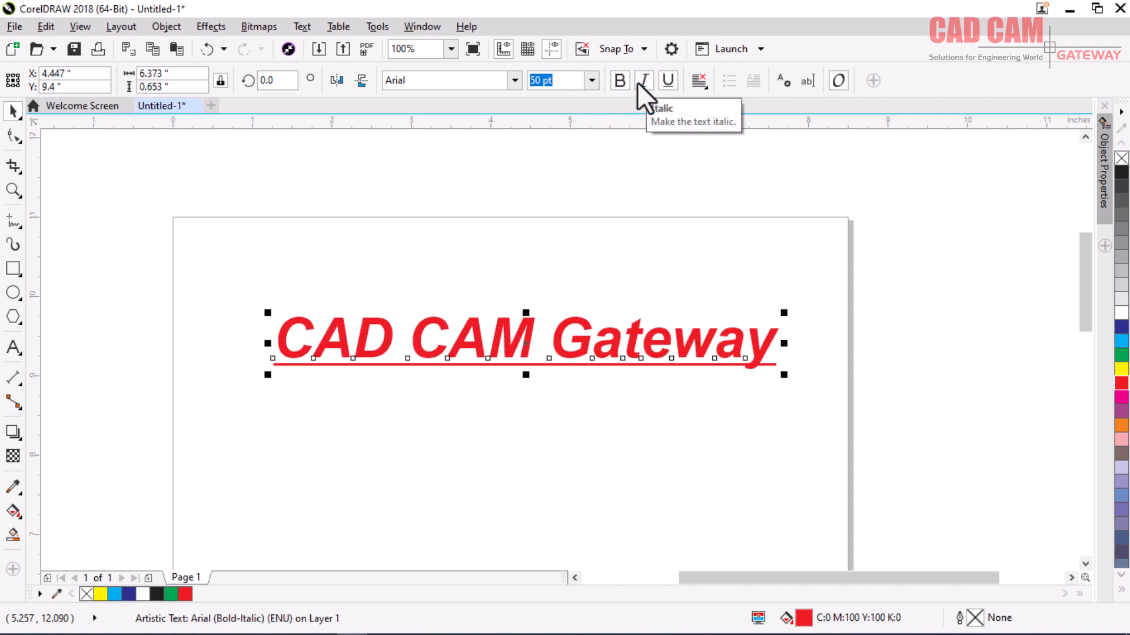
- Mirror the text vertically and horizontally, and mirror it back in both directions
click(368, 86)
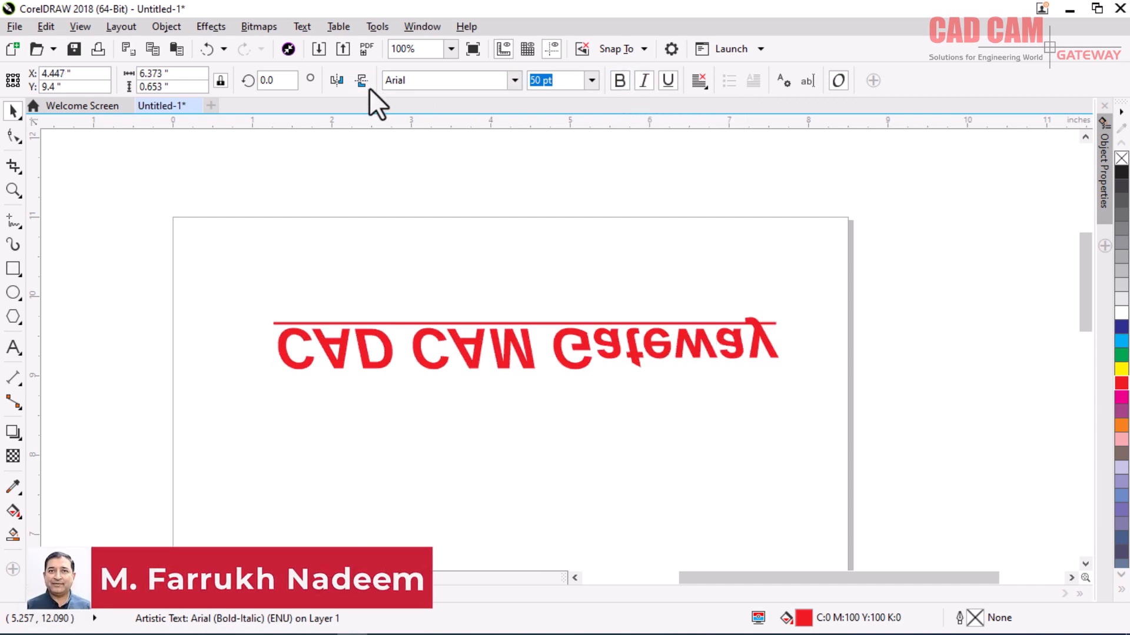
click(335, 83)
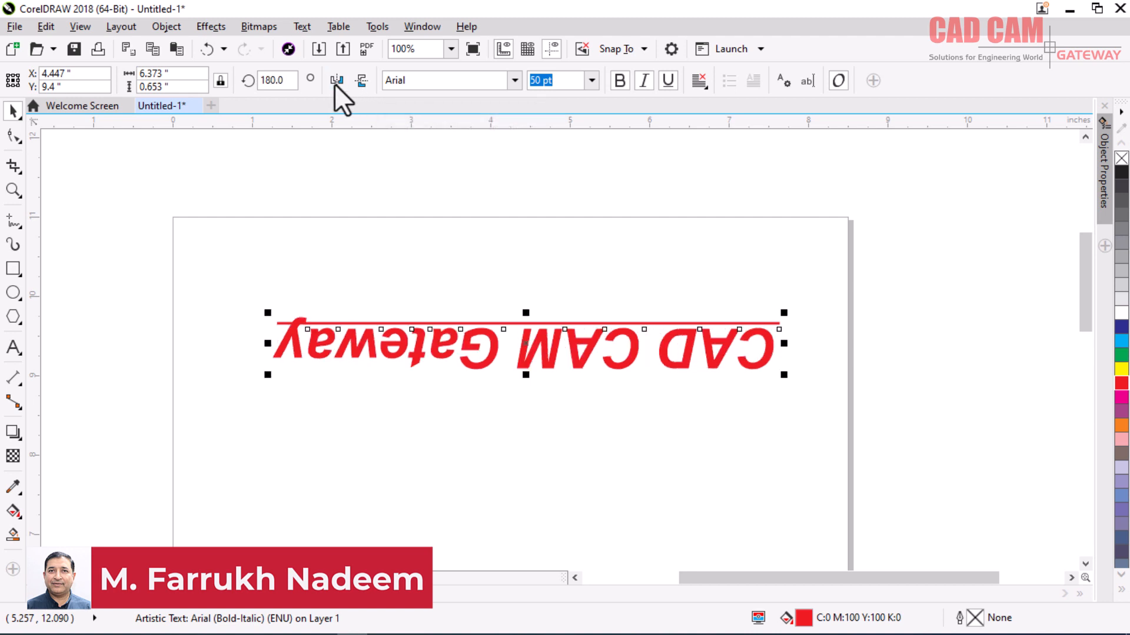
click(359, 83)
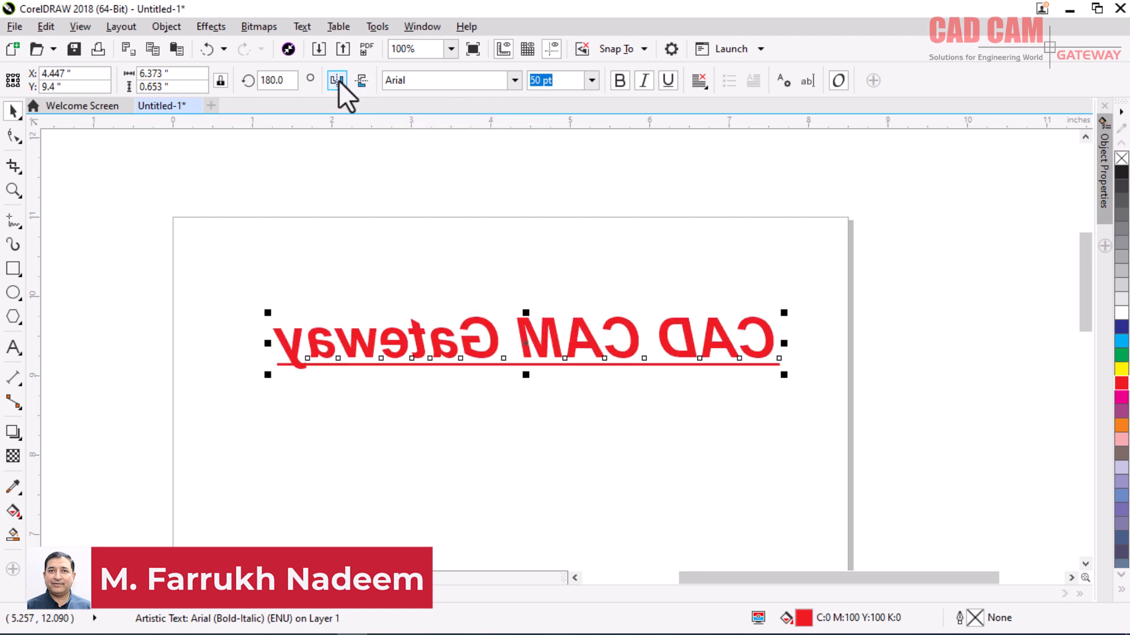
click(337, 80)
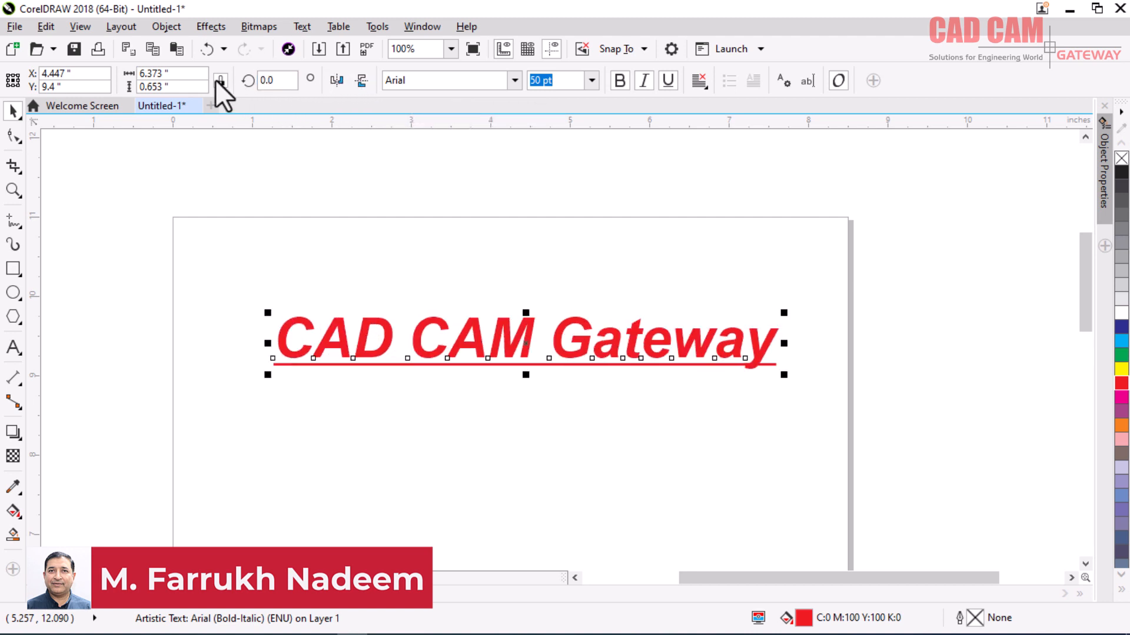